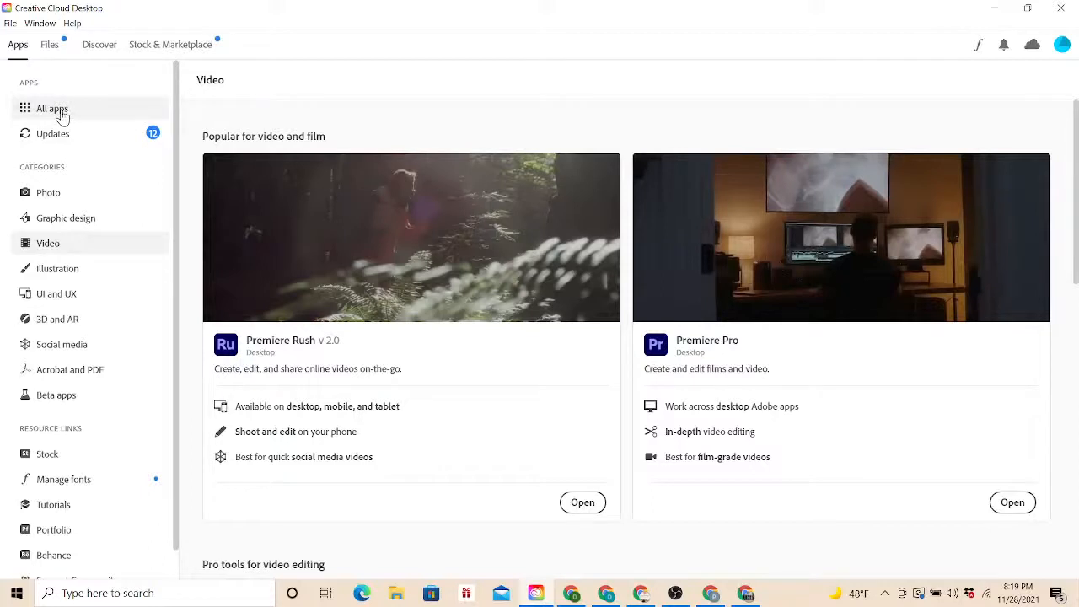
- View the complete app catalogue for mobile and web, and return to the desktop apps
click(60, 116)
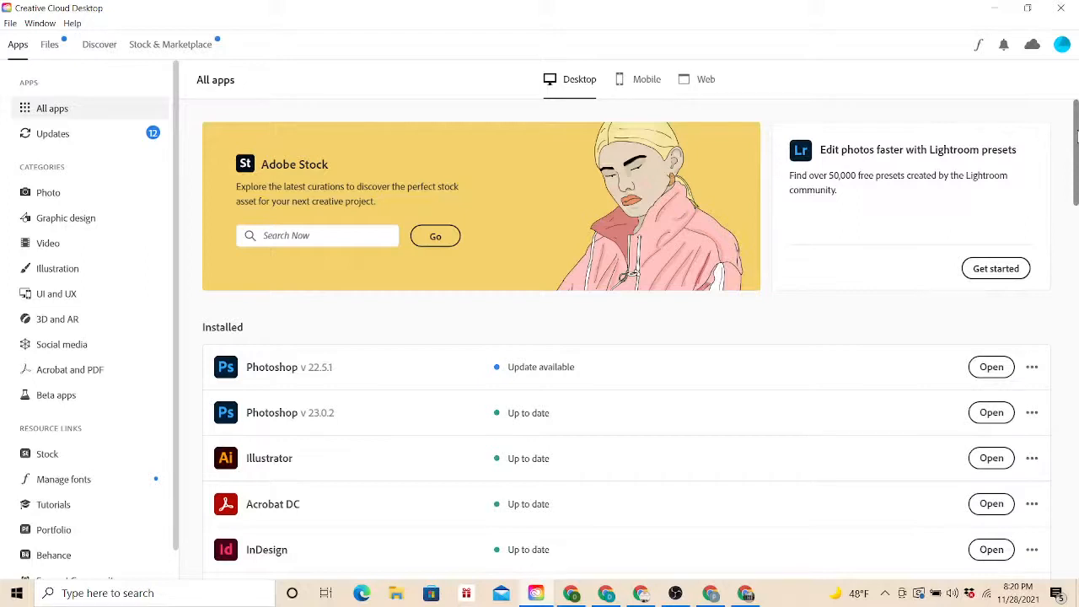
click(636, 87)
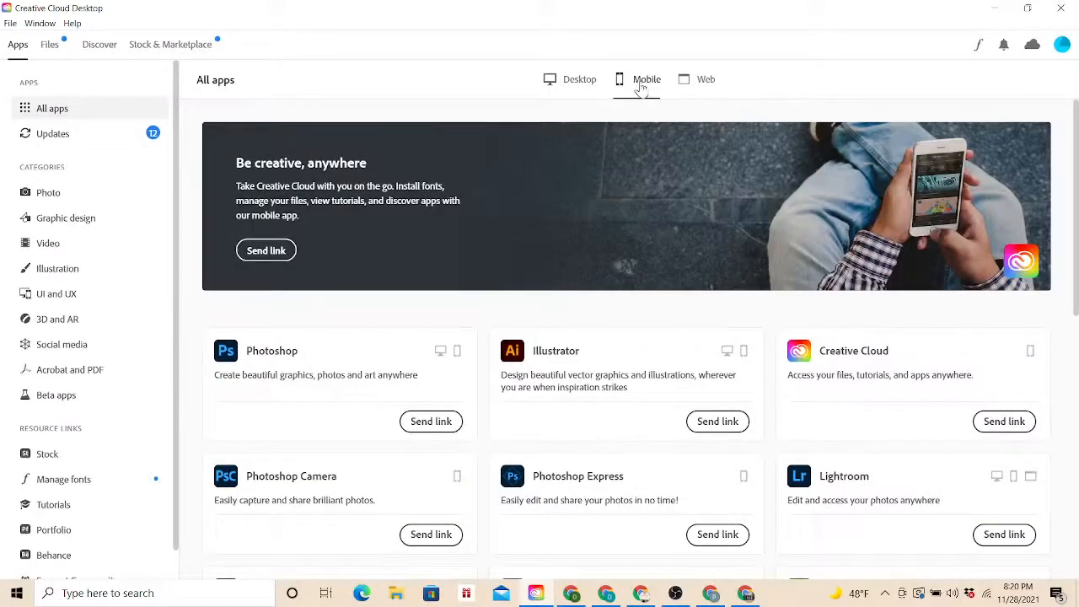
click(693, 82)
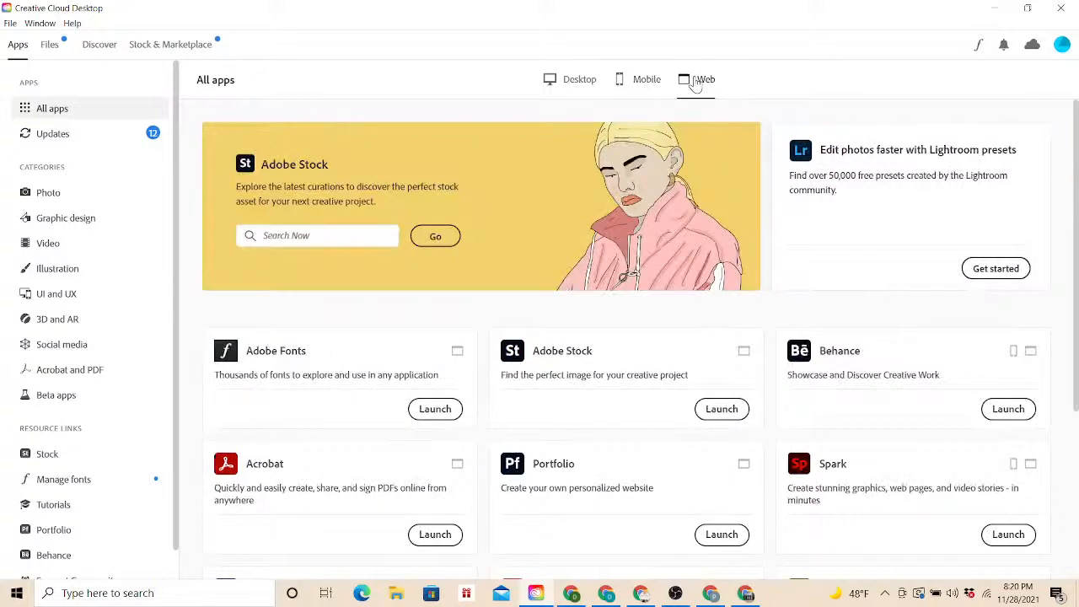
click(578, 83)
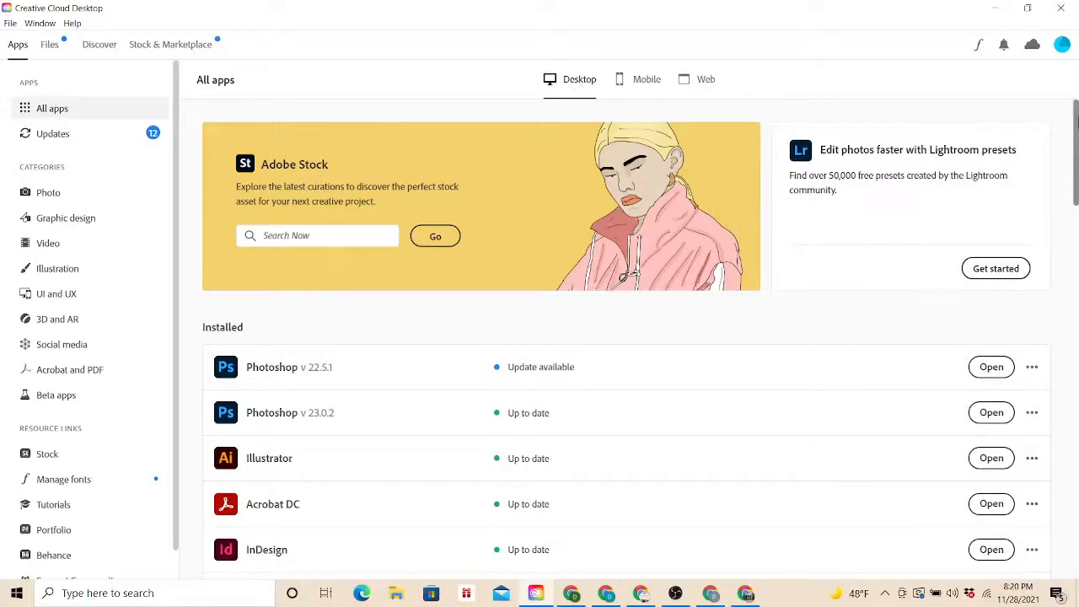
- Examine the desktop list of installed apps, the apps available in the plan and the apps to try
mouse_move(1077, 115)
mouse_down()
mouse_move(1077, 148)
mouse_move(1077, 128)
mouse_up()
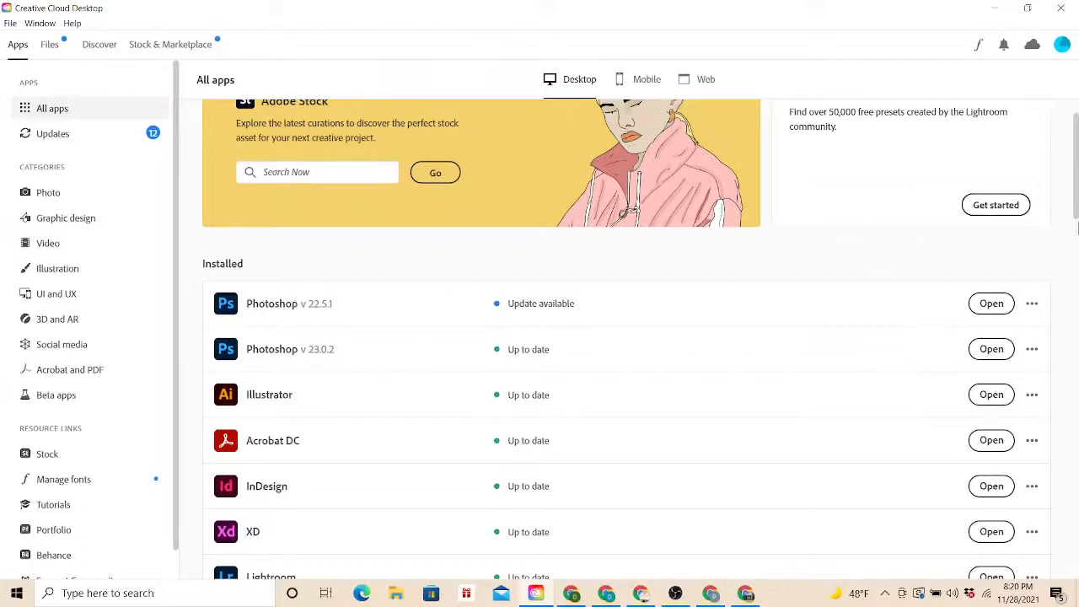
drag(1069, 186, 1074, 265)
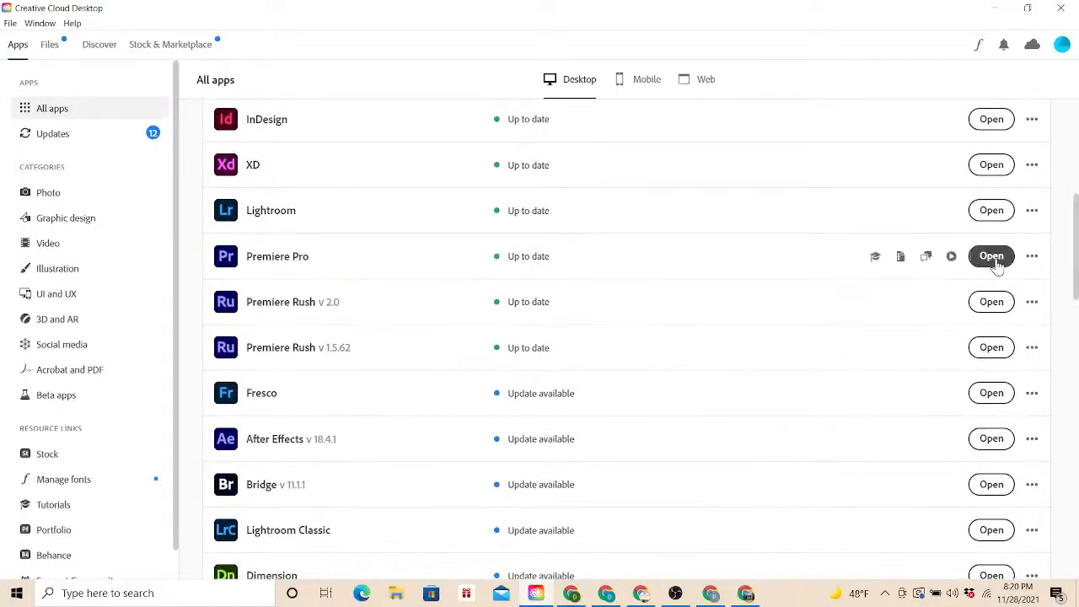
scroll(1076, 244, down, 1)
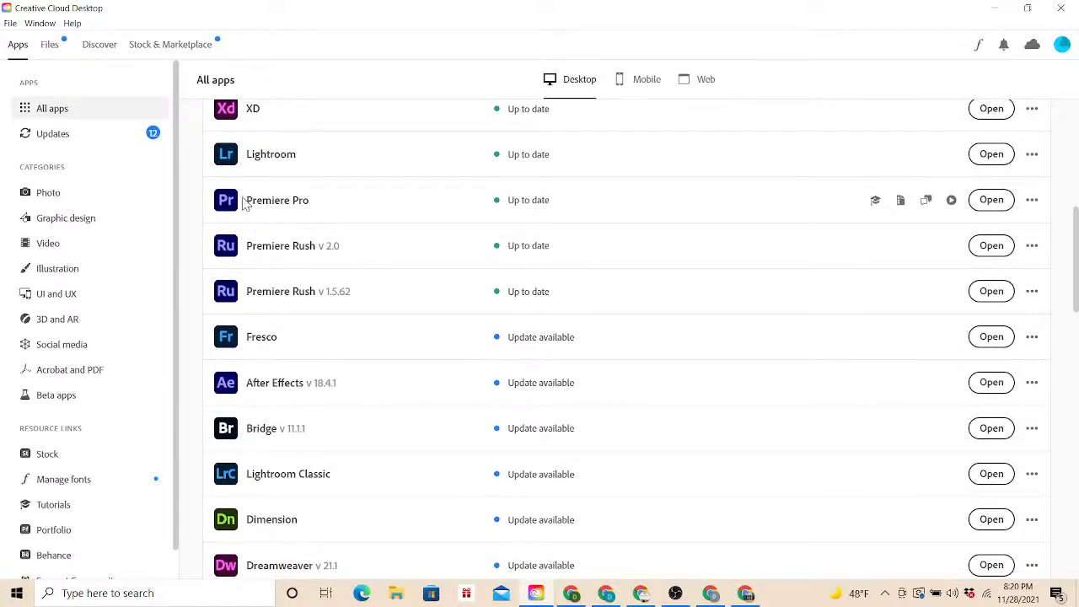
mouse_move(273, 209)
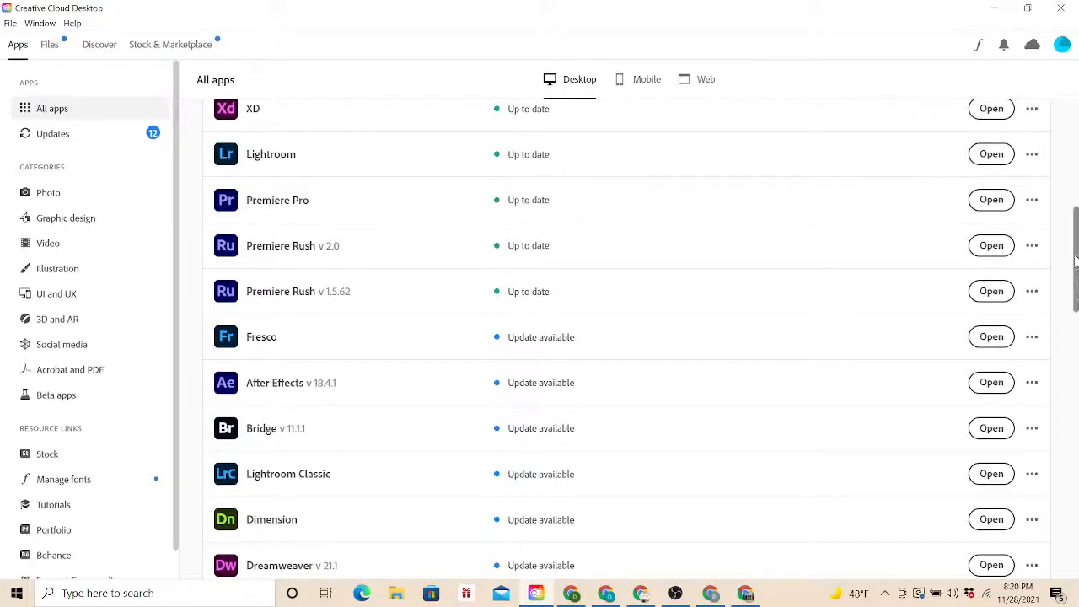
drag(1075, 261, 1075, 318)
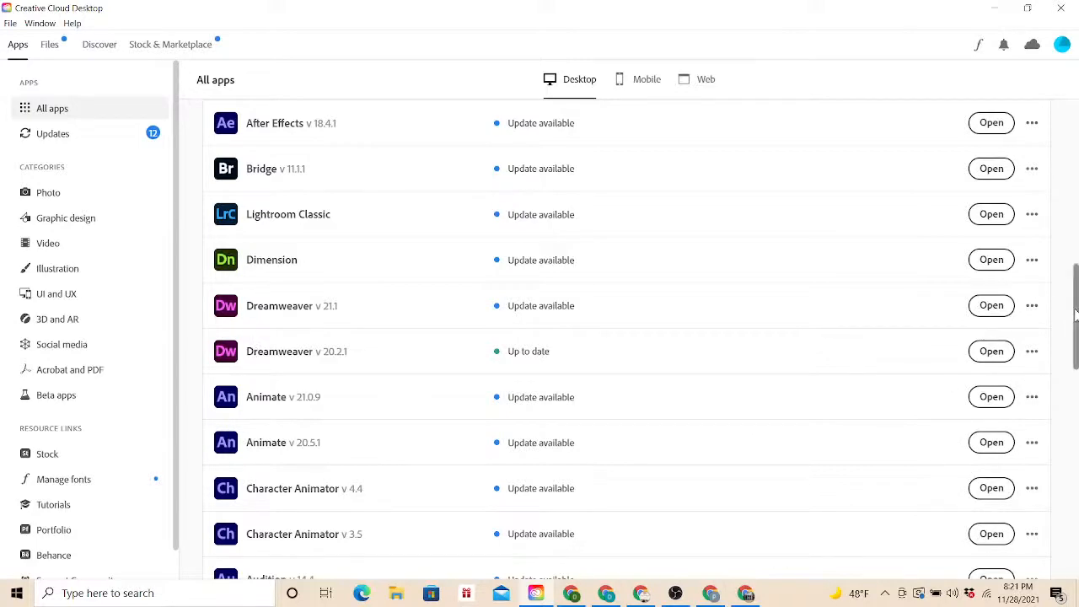
drag(1075, 313, 1075, 403)
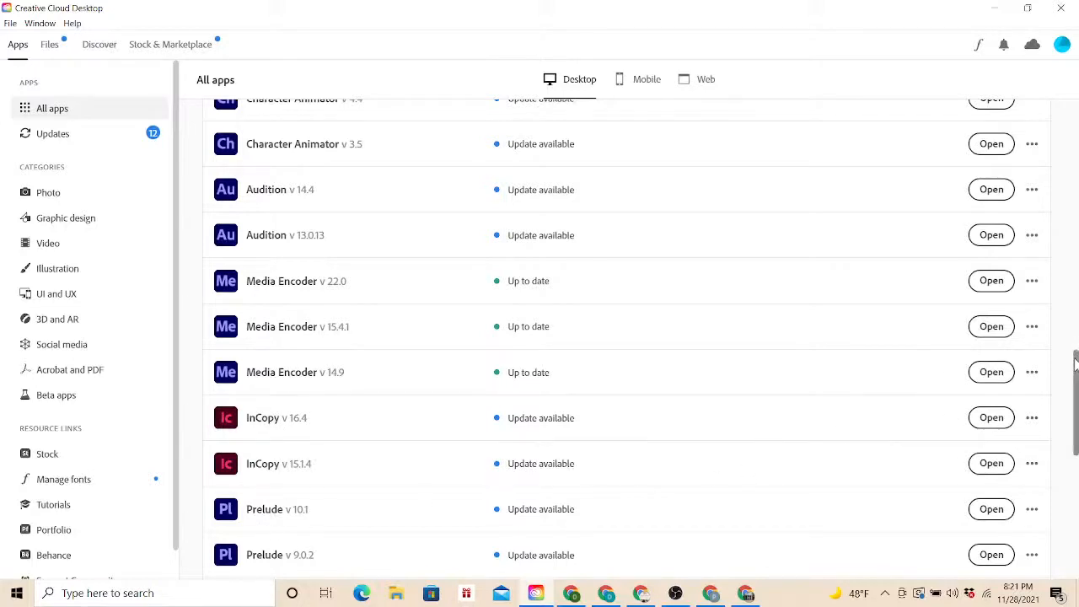
drag(1075, 362, 1075, 489)
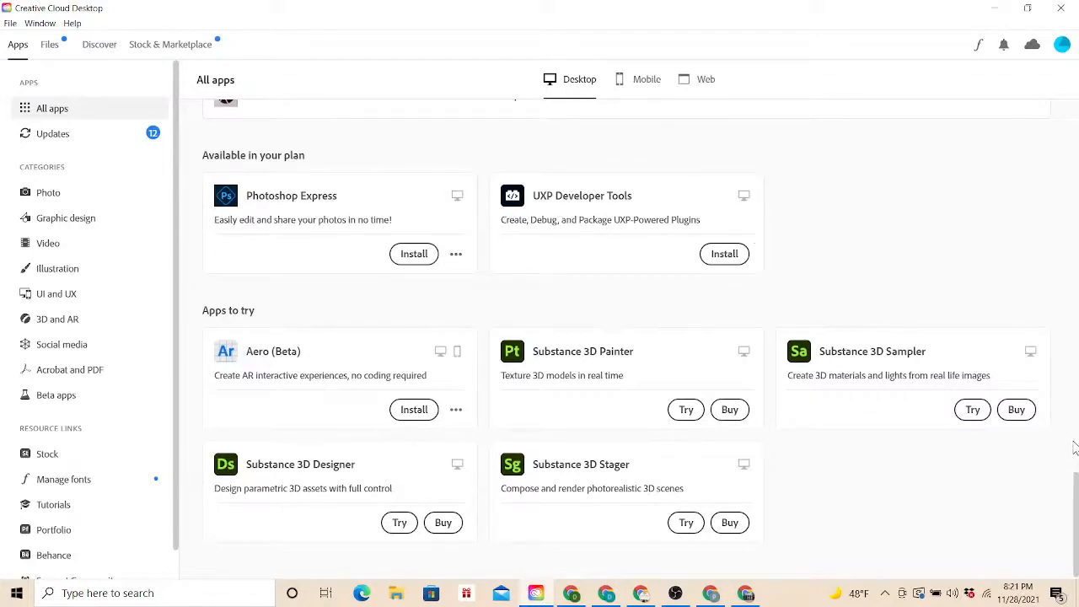
scroll(1075, 485, down, 1)
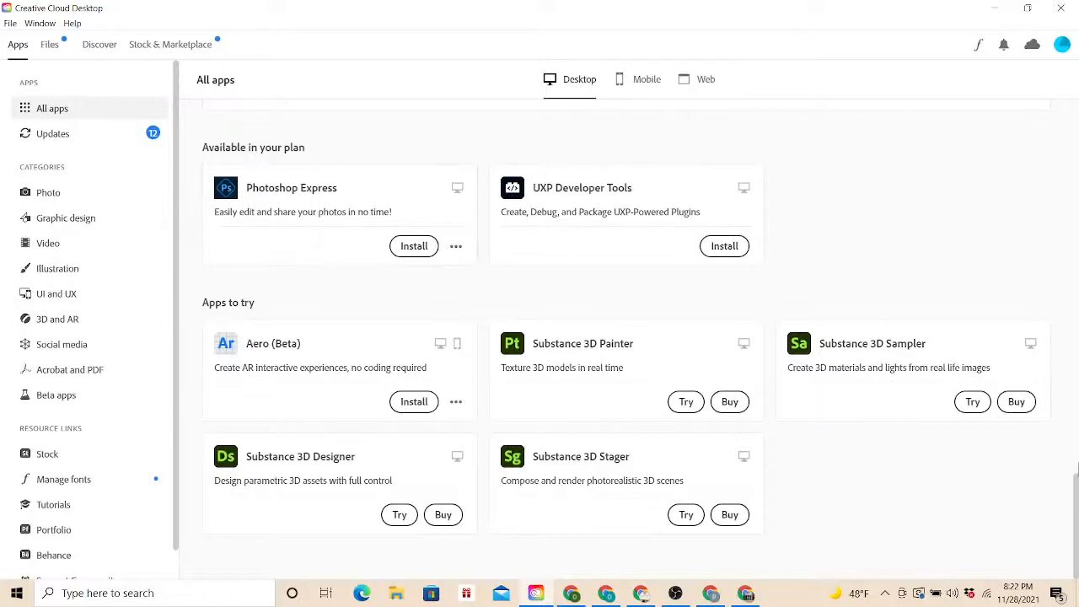
drag(1076, 468, 1068, 164)
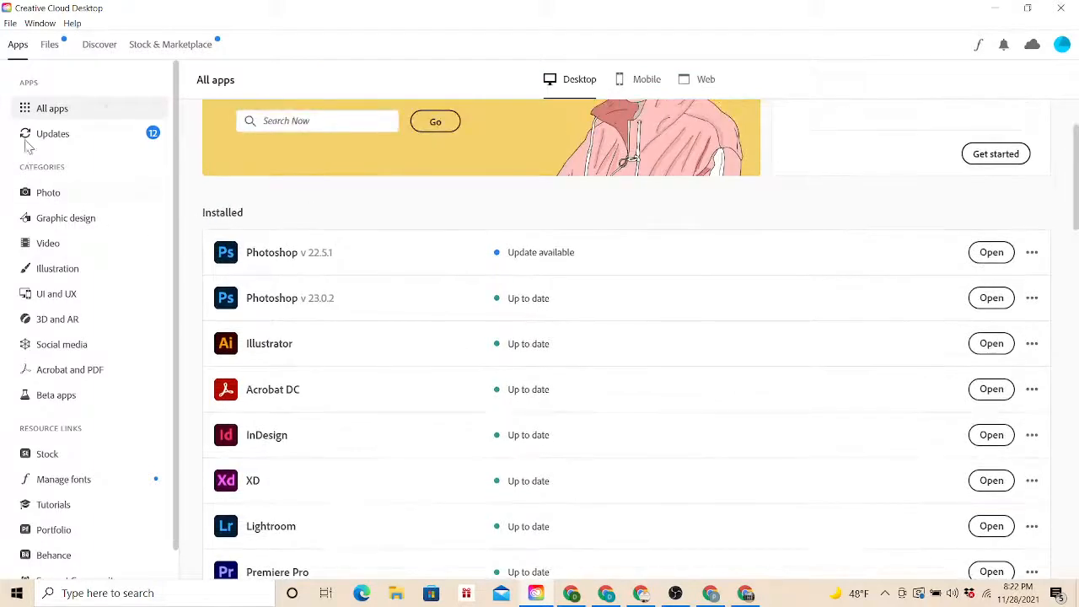
- Browse the Social media, Graphic design and Video app categories, including the Premiere Rush and Premiere Pro descriptions
click(57, 348)
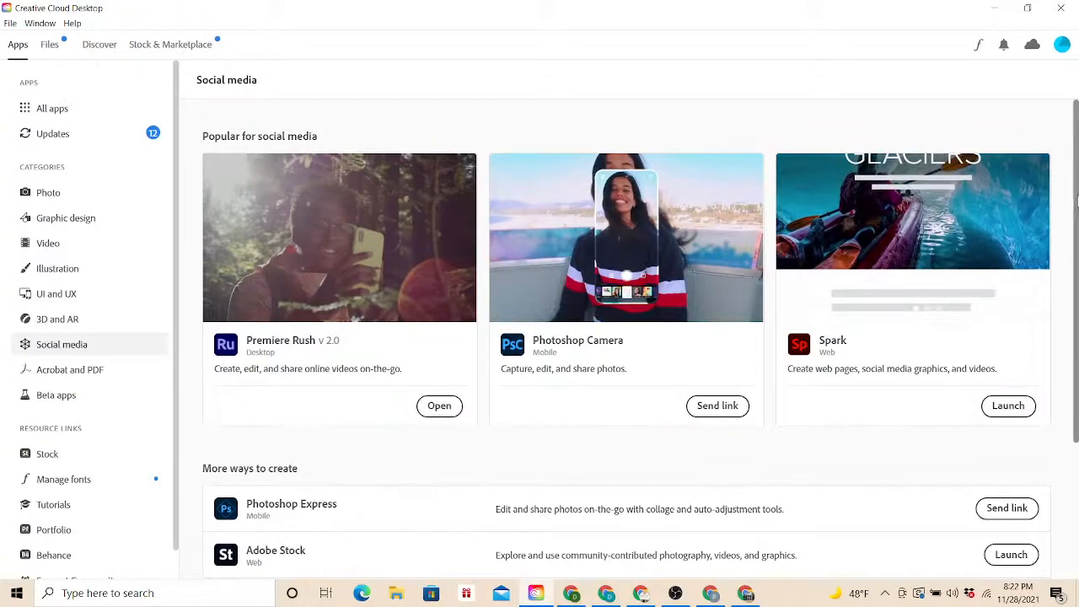
drag(1076, 199, 1069, 509)
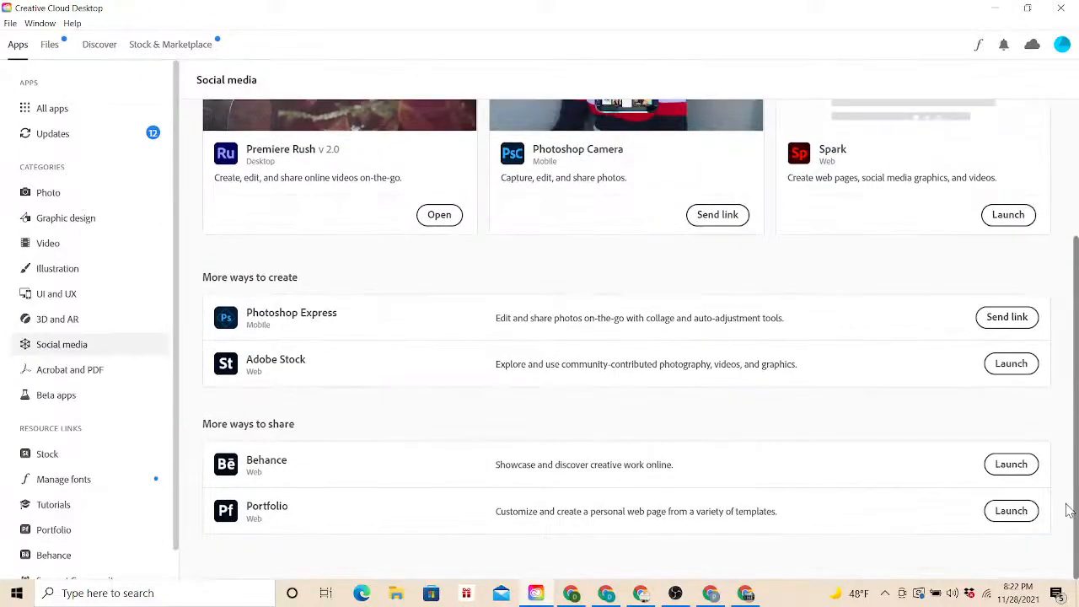
drag(1069, 345, 1070, 191)
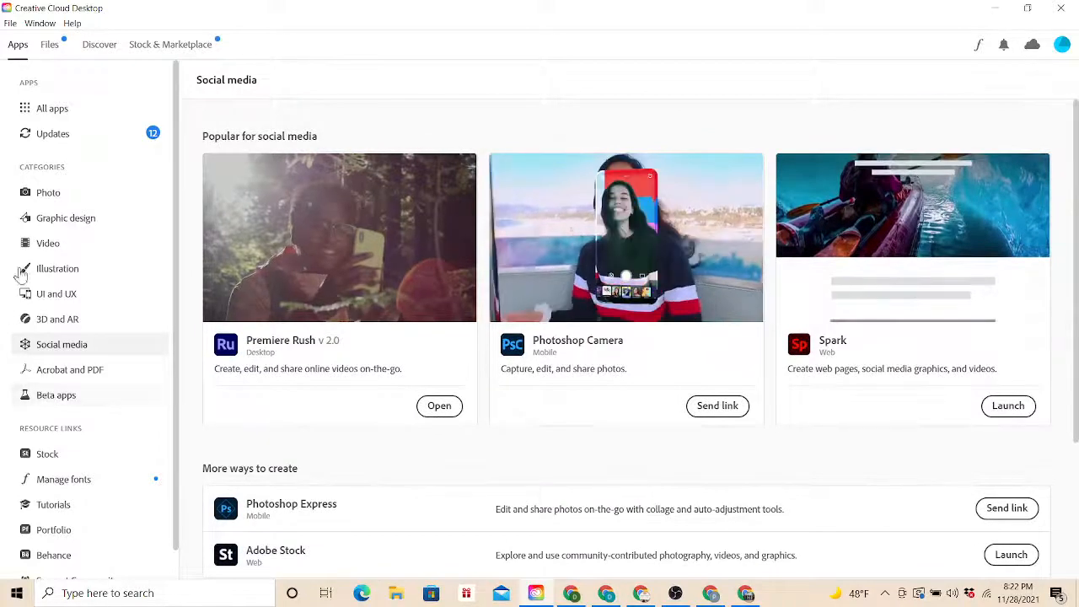
click(83, 223)
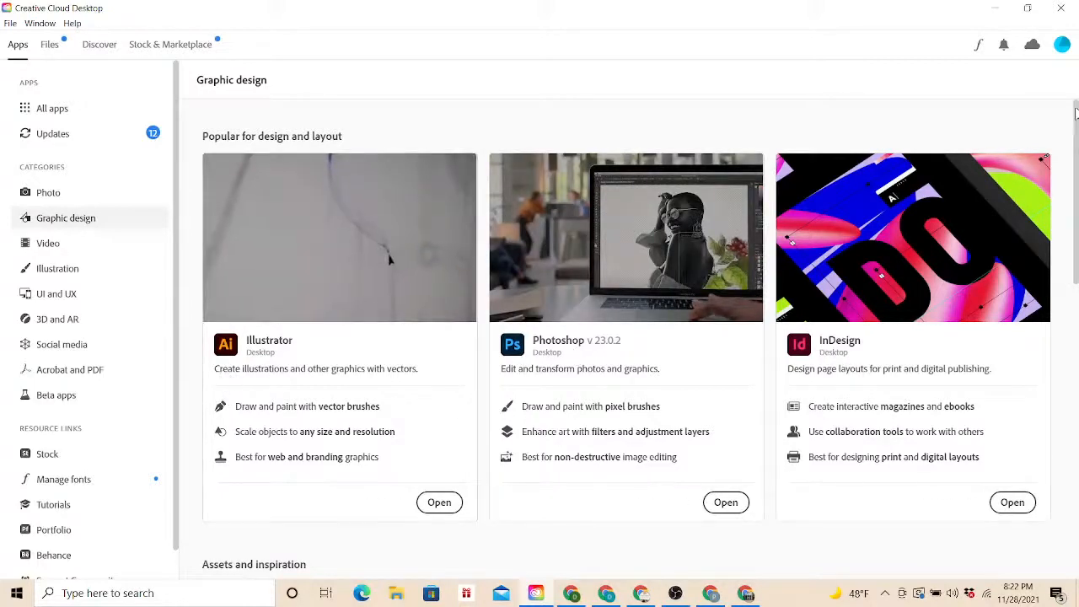
drag(1076, 112, 1064, 69)
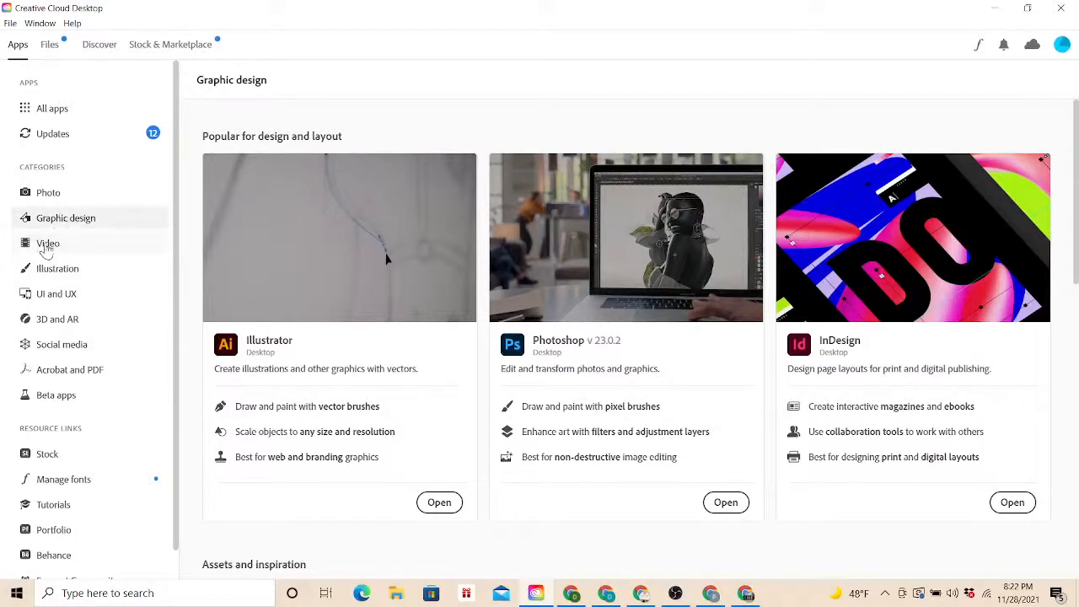
click(46, 248)
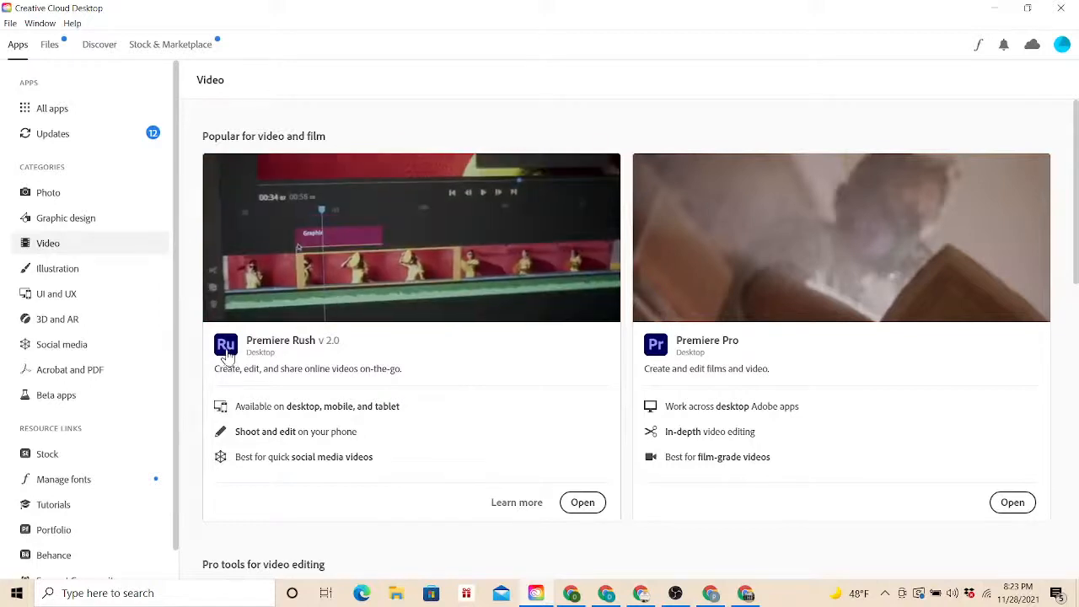
mouse_move(678, 347)
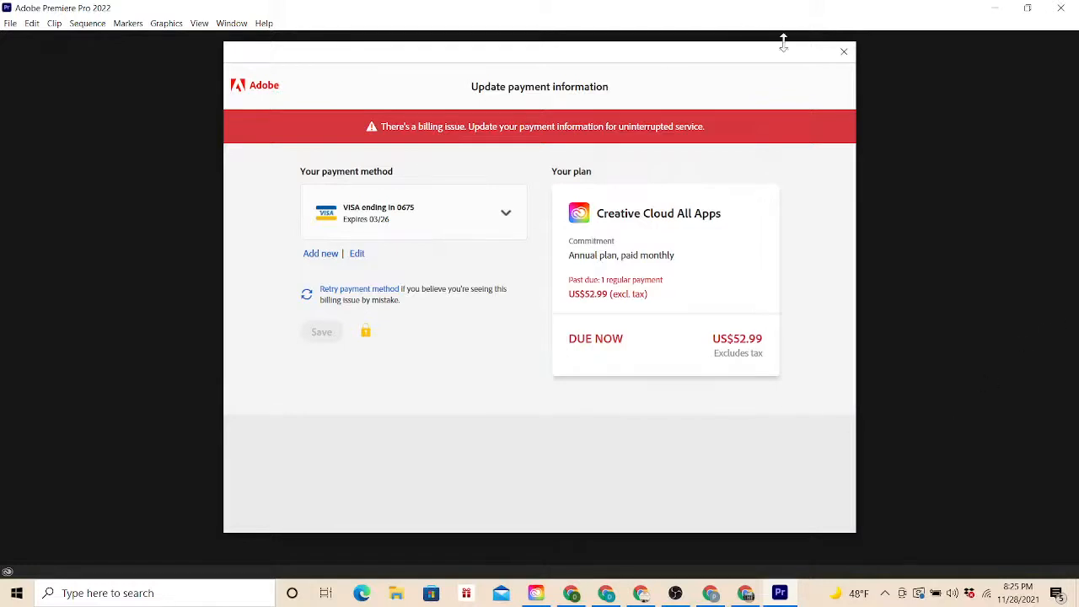
- Dismiss the payment update and Camera Upload windows, keep the USB drive scan running to completion and close it
click(843, 53)
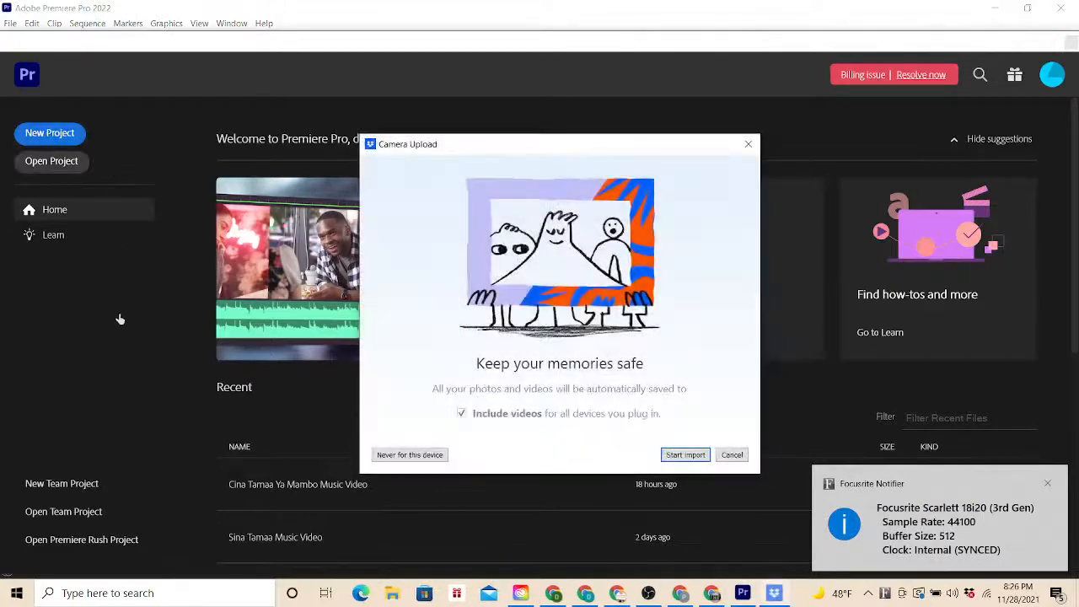
click(750, 147)
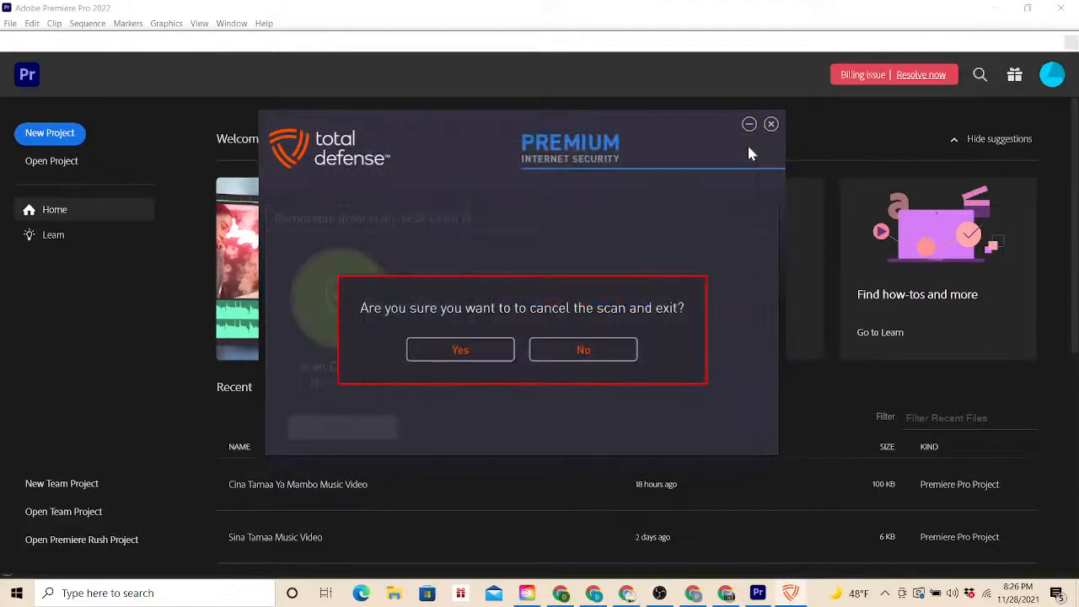
click(573, 349)
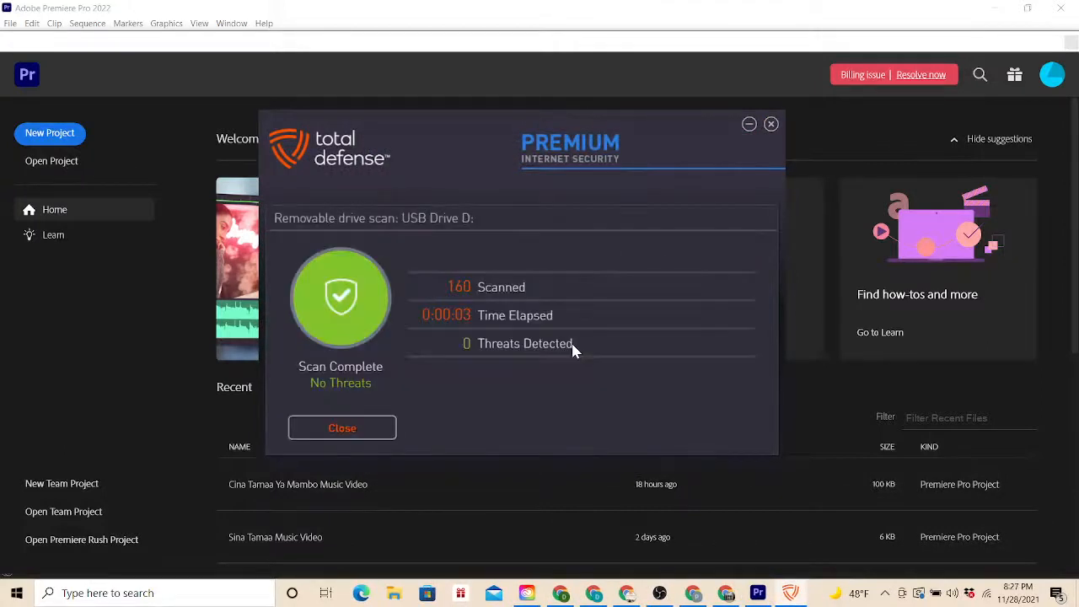
click(770, 124)
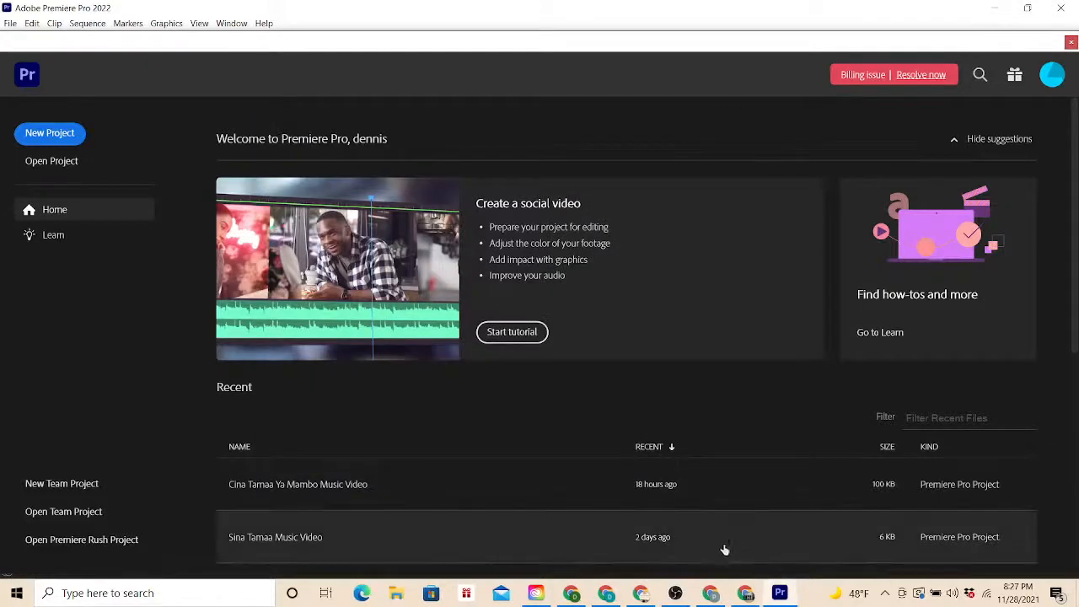
- Switch to OBS to select the "follow" scene, and return to Premiere Pro
click(675, 594)
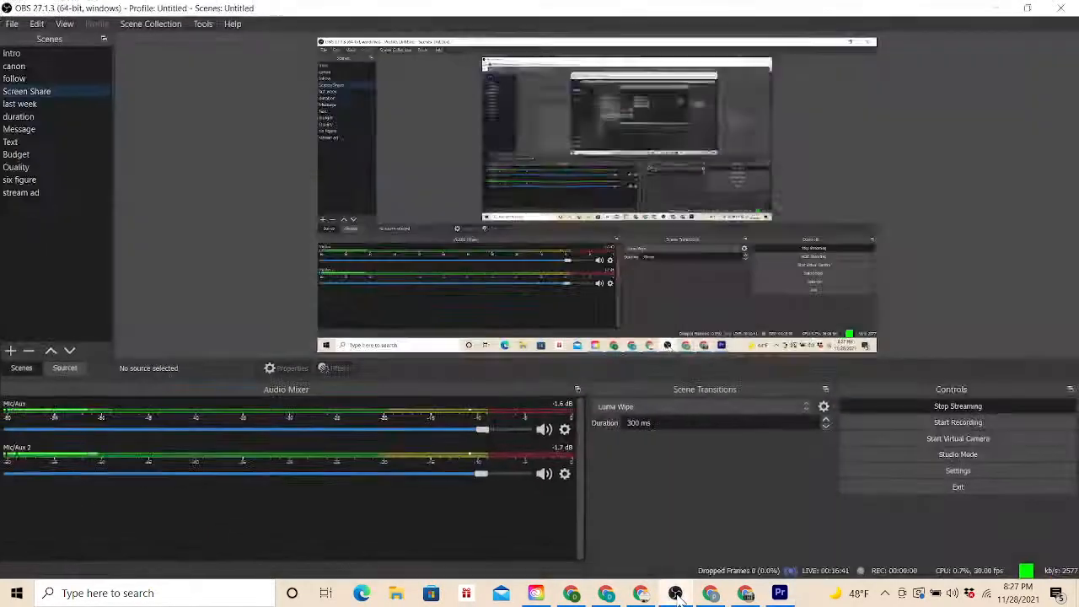
click(12, 78)
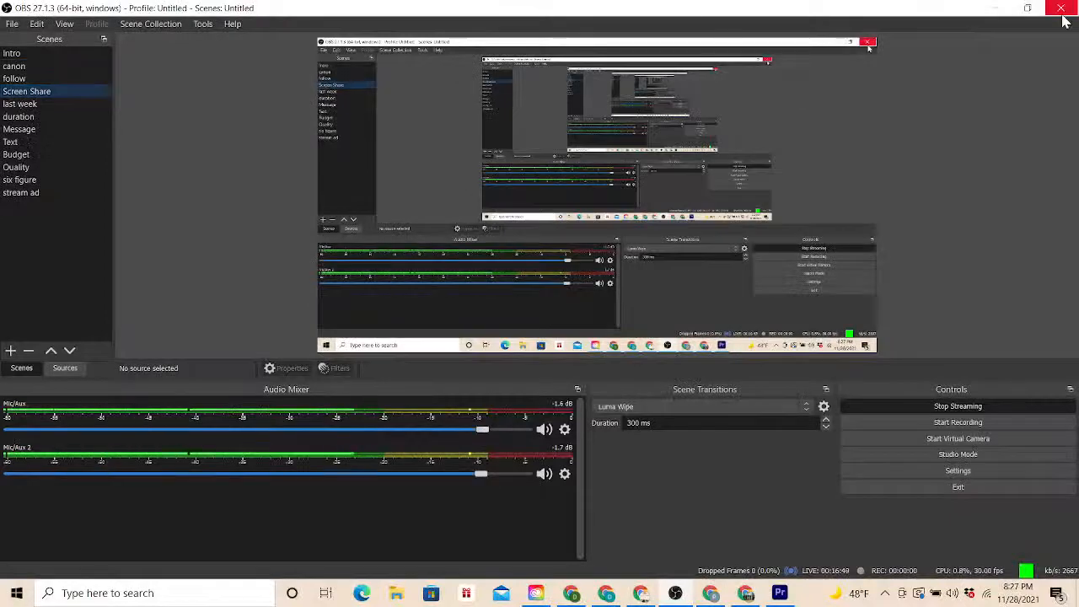
click(992, 13)
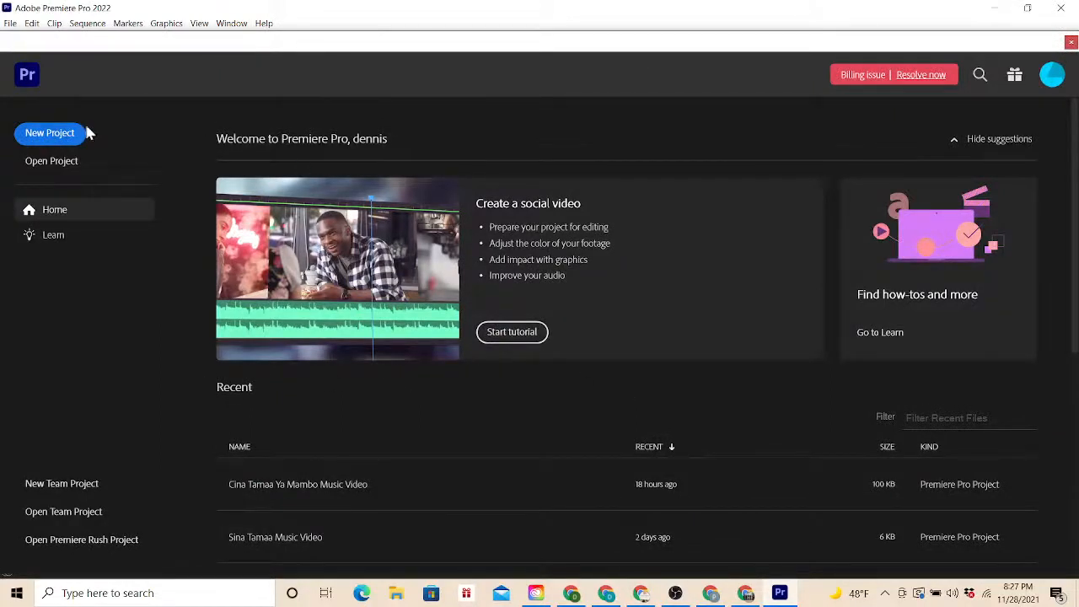
- Create a new Premiere Pro project named "youtube live demo" with the default location and settings
click(50, 133)
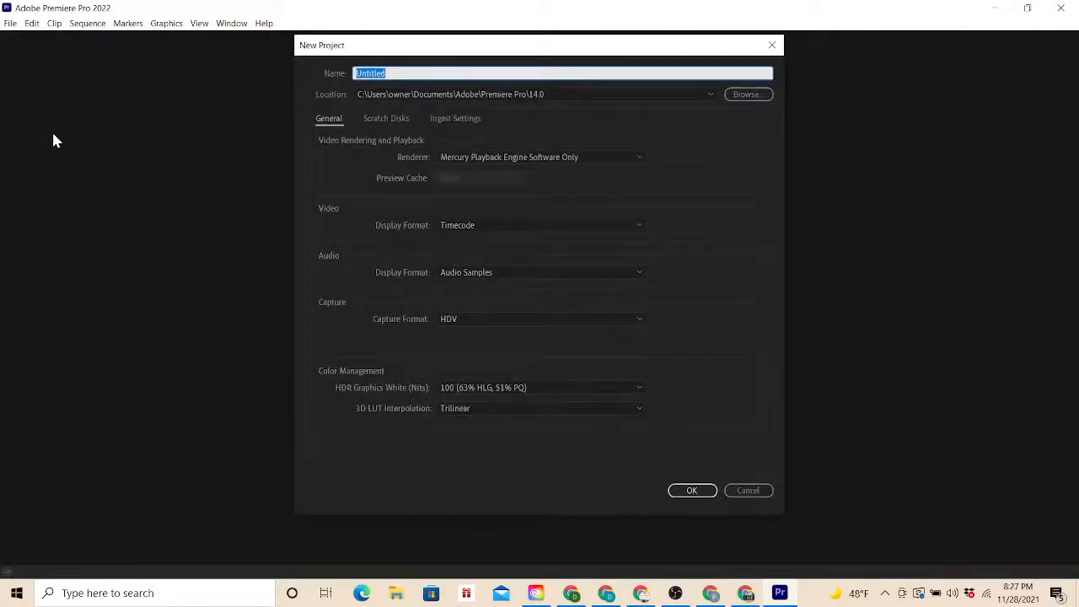
key(Left)
click(389, 73)
key(BackSpace)
key(BackSpace)
key(BackSpace)
key(BackSpace)
key(BackSpace)
key(BackSpace)
key(BackSpace)
key(BackSpace)
text(youtube )
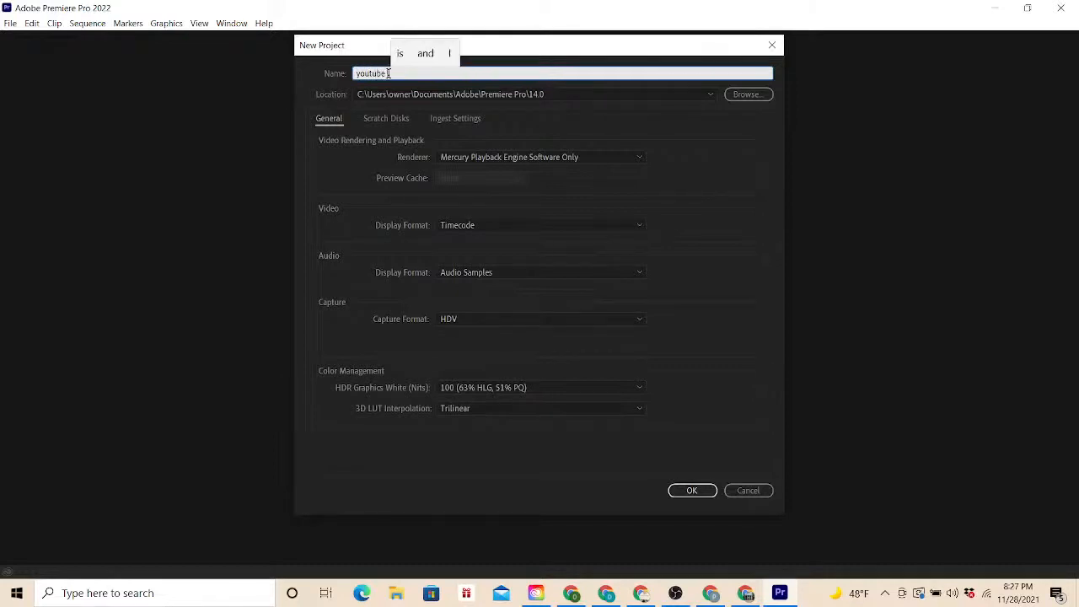
text(live demo)
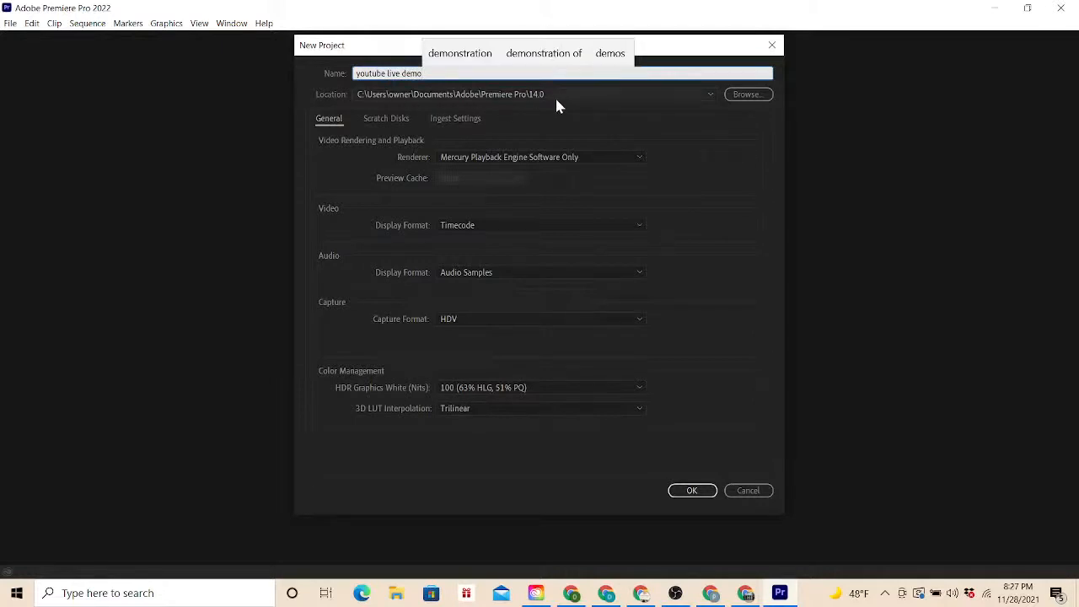
click(691, 490)
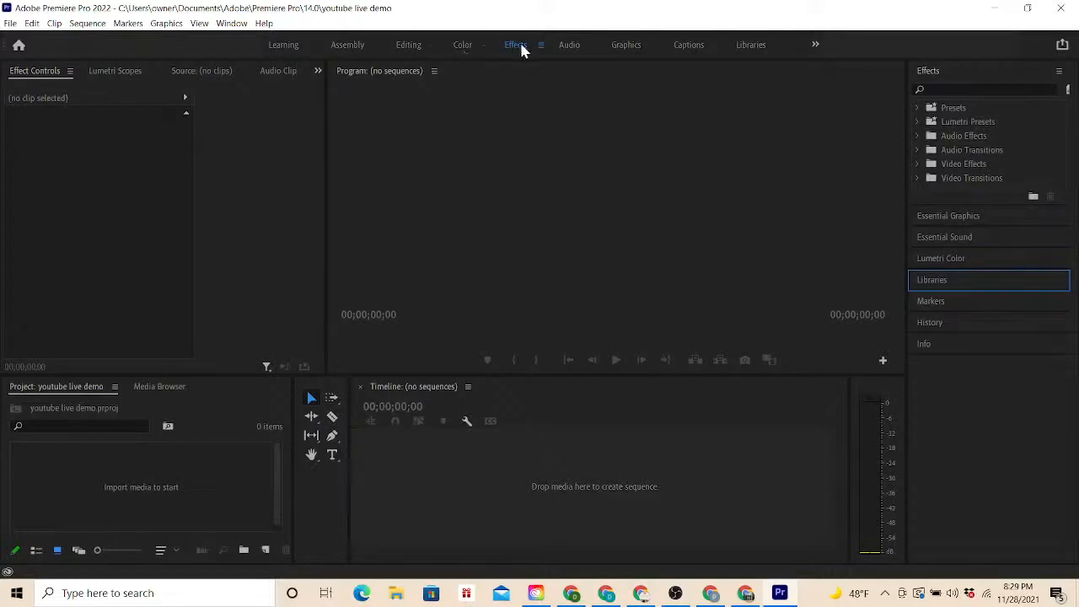
- Switch to the YouTube live stream page in Chrome to read the live chat, and return to Premiere Pro
click(747, 594)
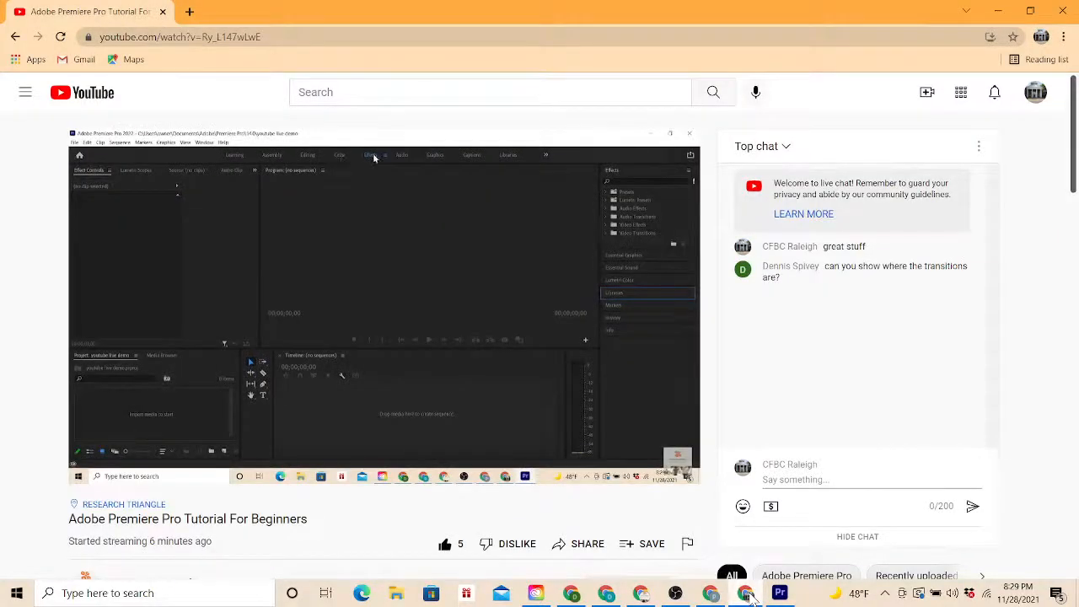
mouse_move(780, 594)
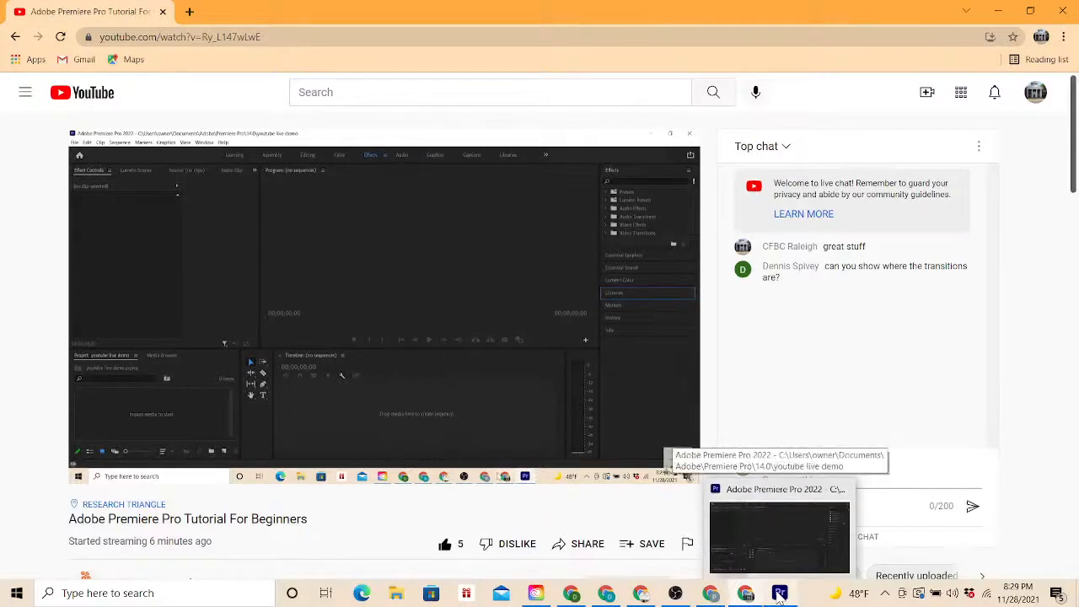
mouse_move(675, 593)
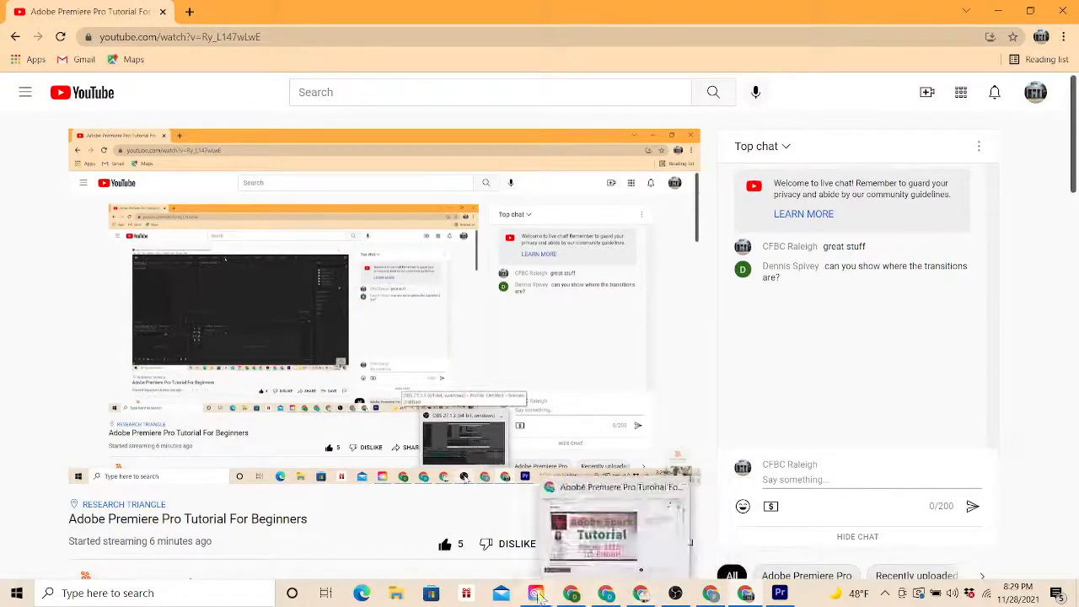
click(780, 594)
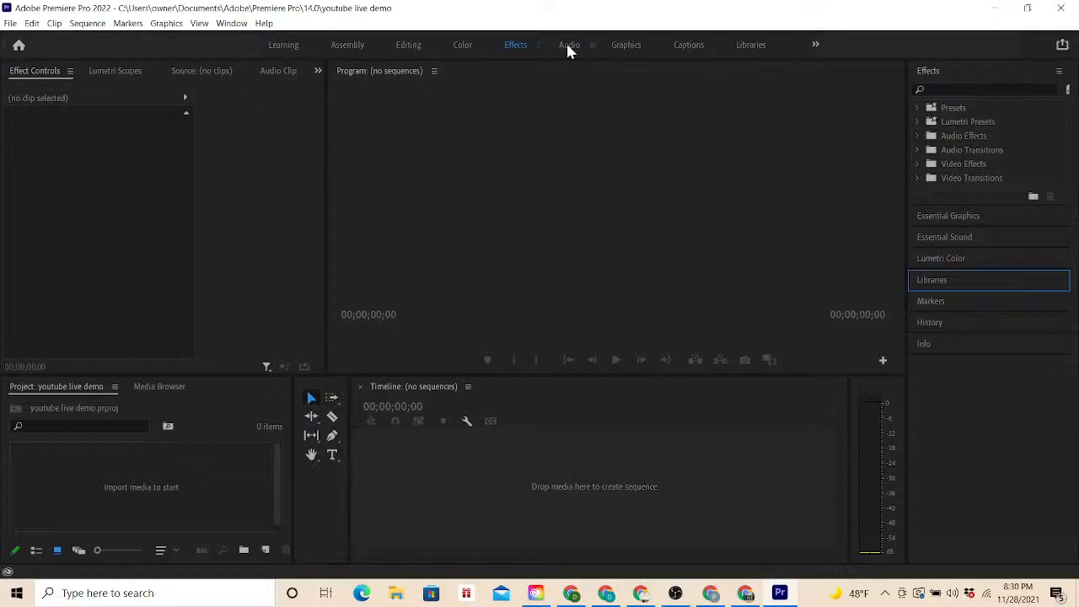
- Tour the Audio, Graphics, Captions, Libraries and Color workspaces, and return to the Effects workspace
click(567, 49)
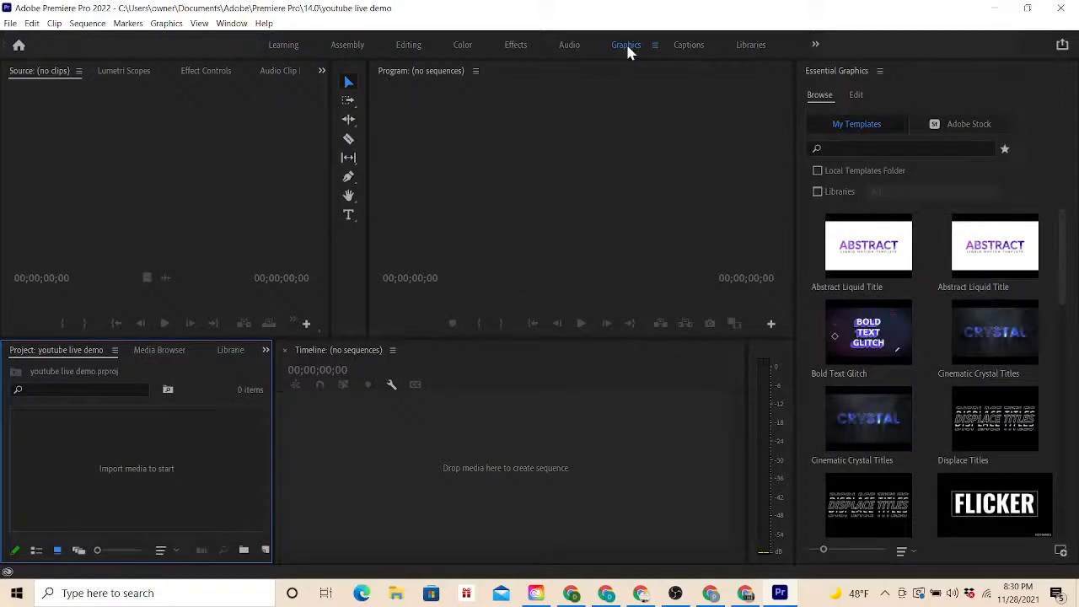
click(689, 45)
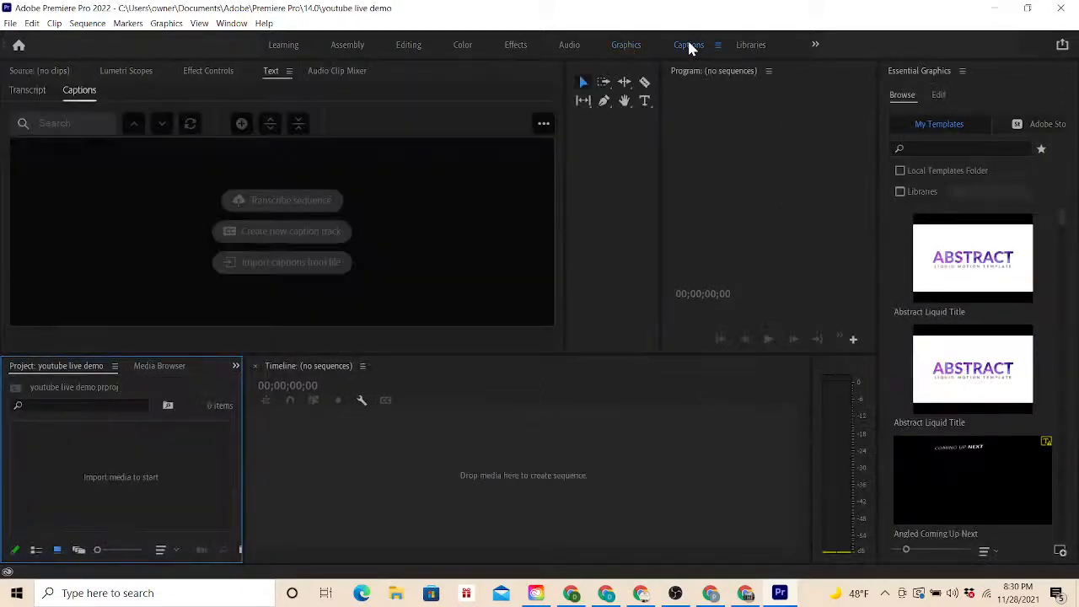
click(748, 47)
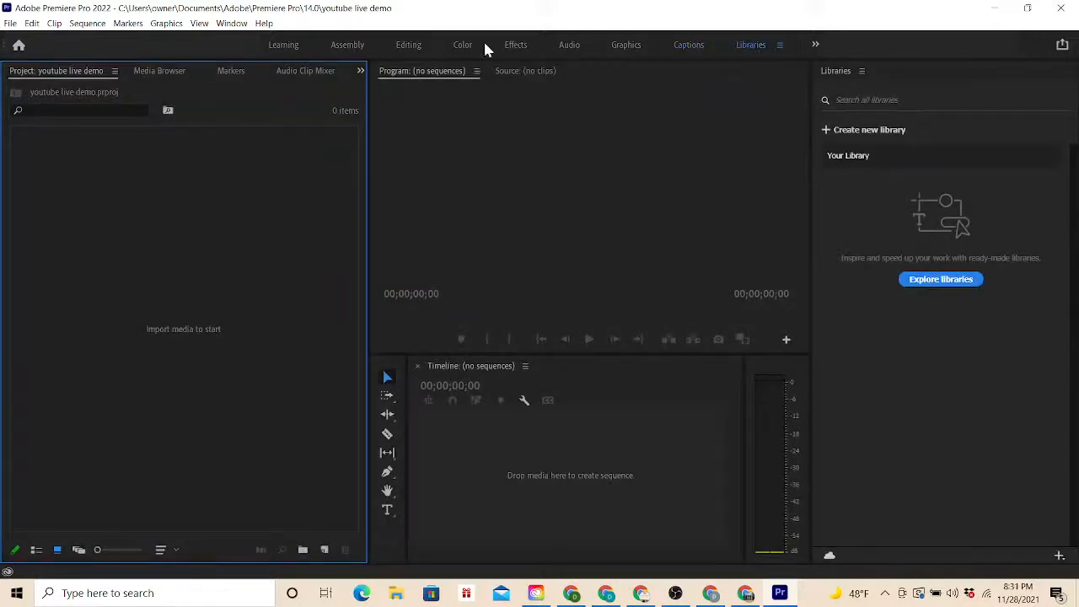
click(462, 47)
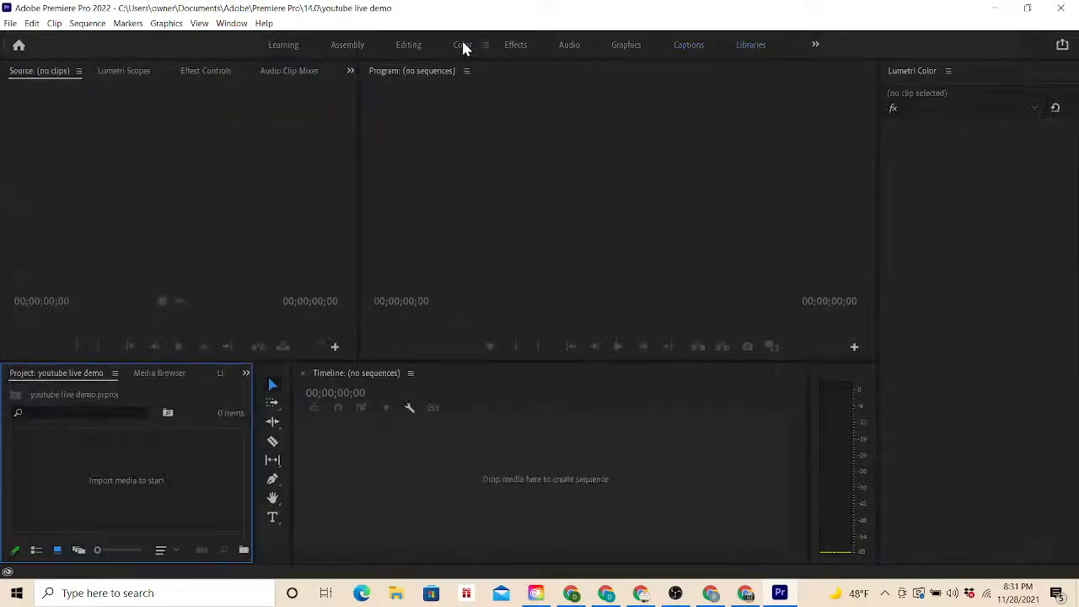
click(513, 46)
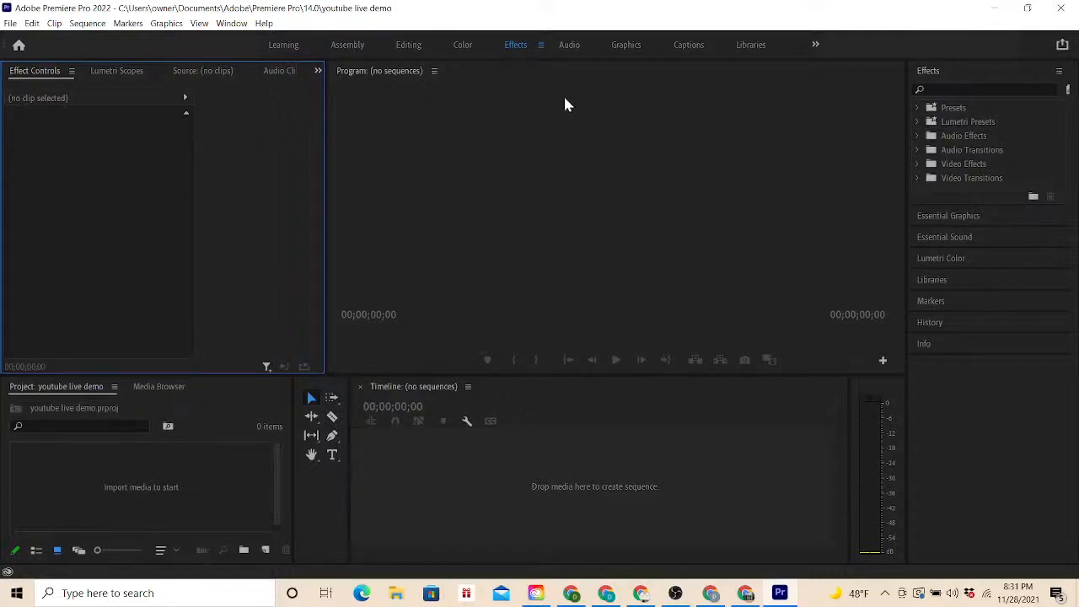
- Point out the Program monitor, Timeline, Project and Effects panels of the Effects workspace by activating each in turn
click(538, 193)
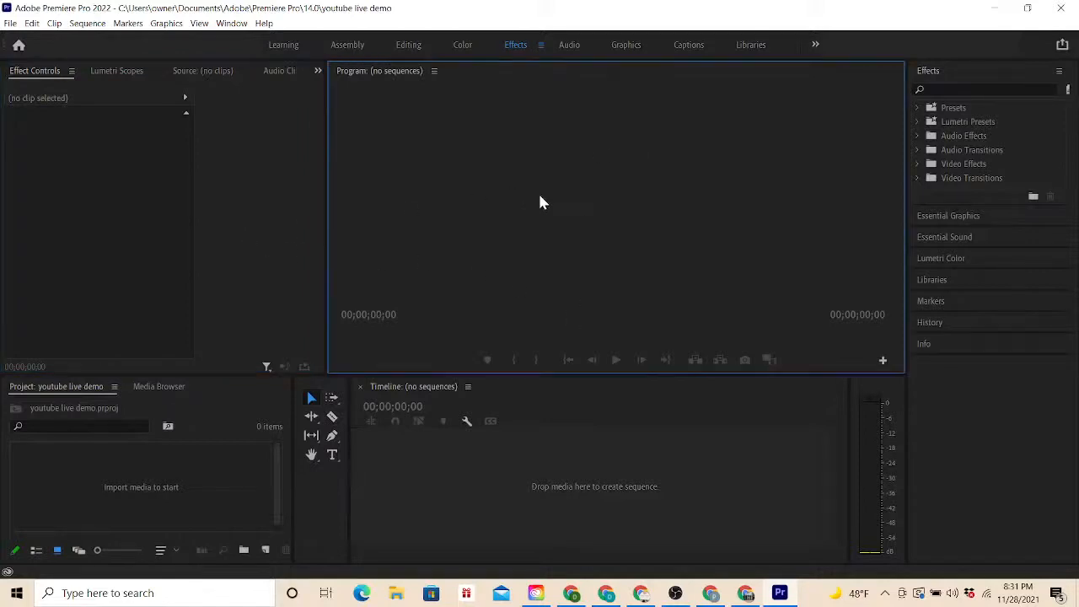
click(526, 464)
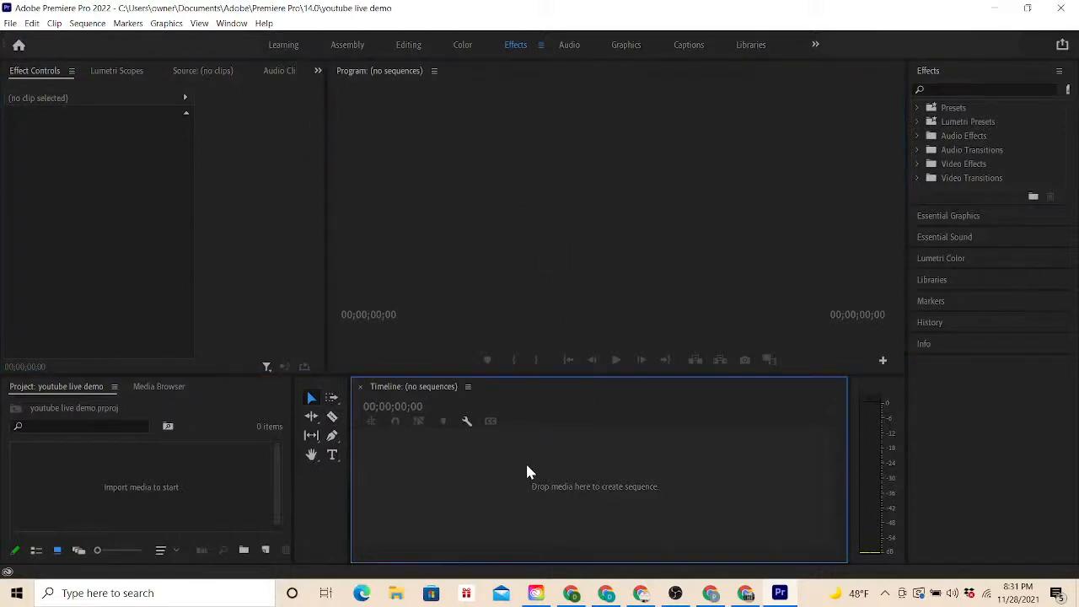
click(222, 417)
click(1031, 137)
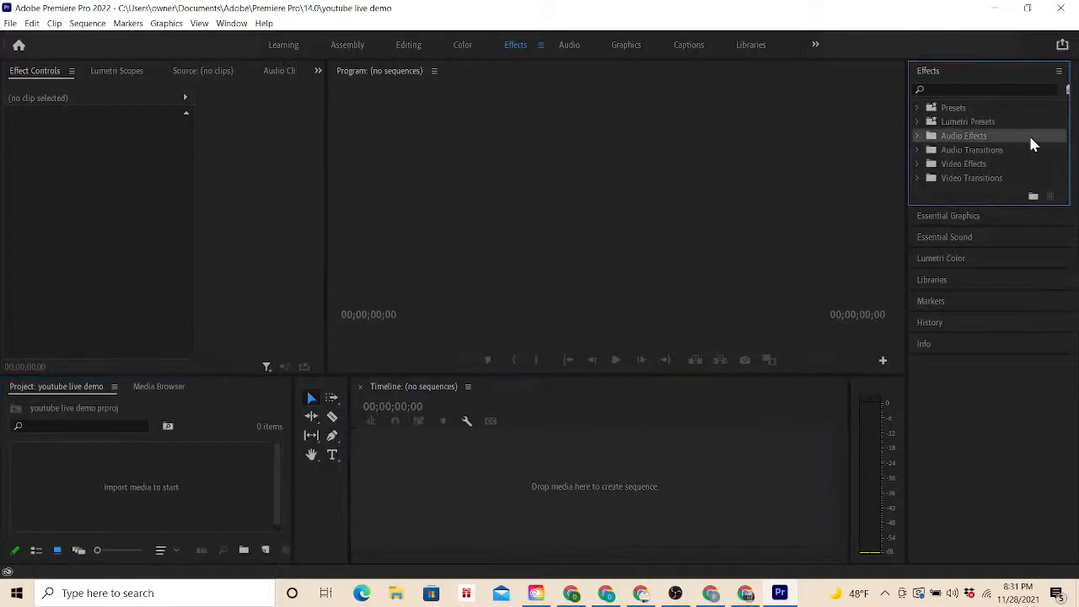
- Expand the Libraries, Essential Graphics and Lumetri Color panels for viewing, and return to the Effects panel
click(999, 286)
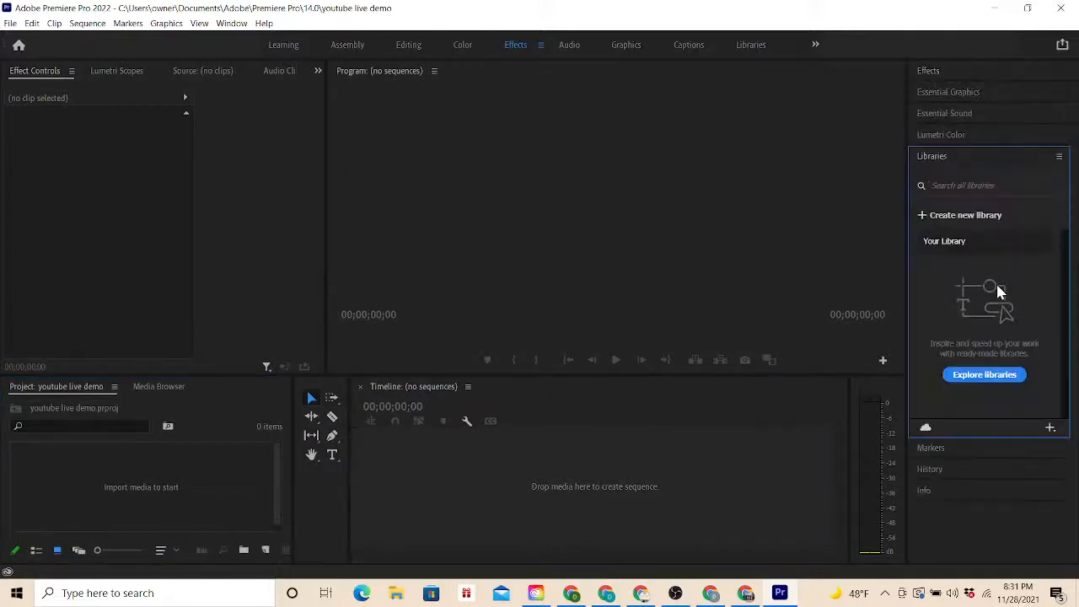
click(954, 72)
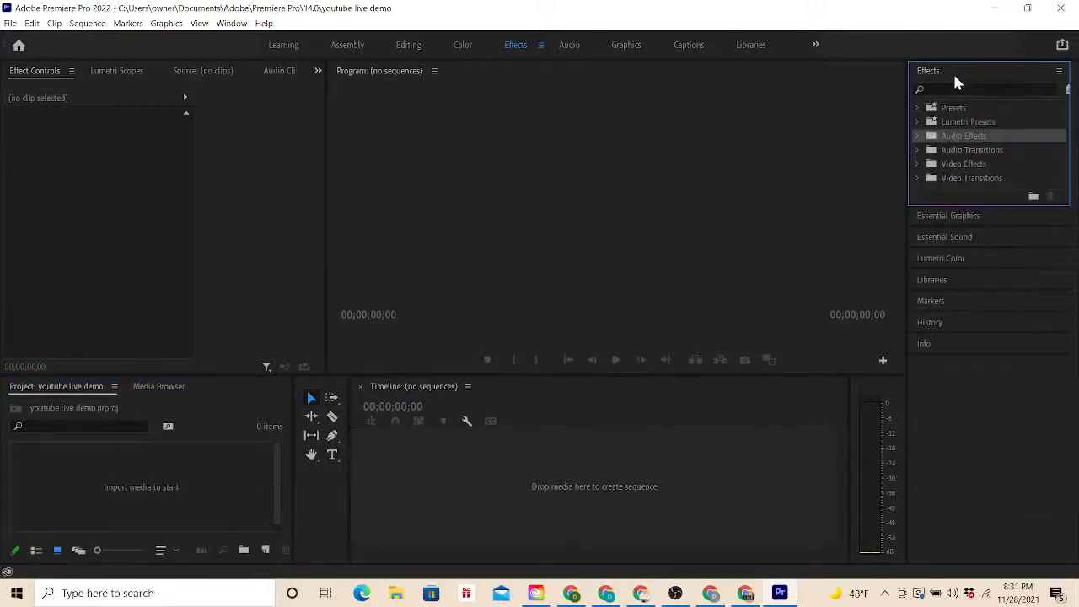
click(930, 216)
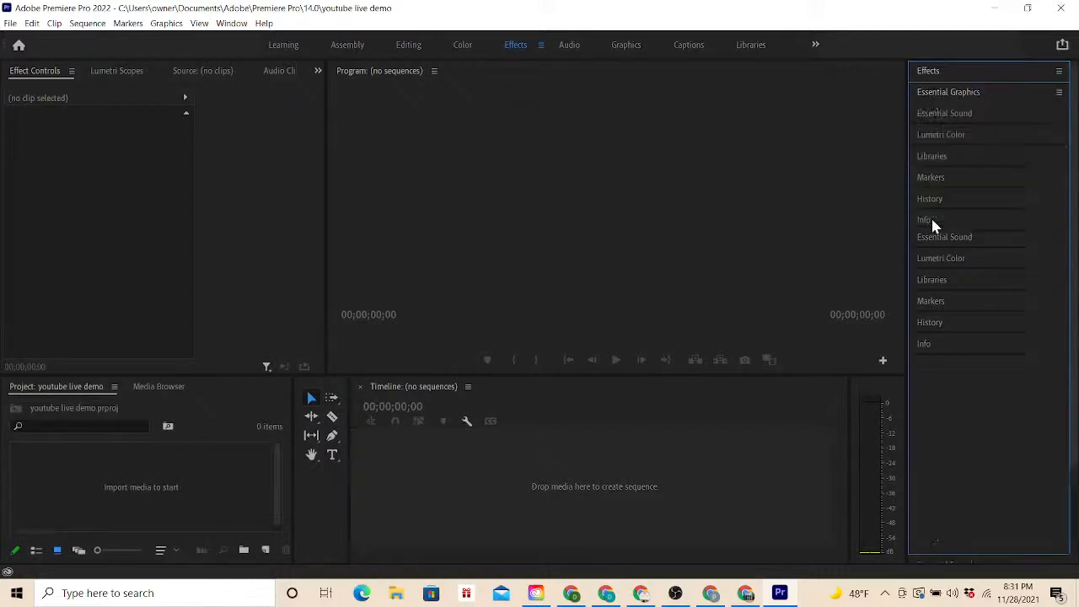
click(934, 71)
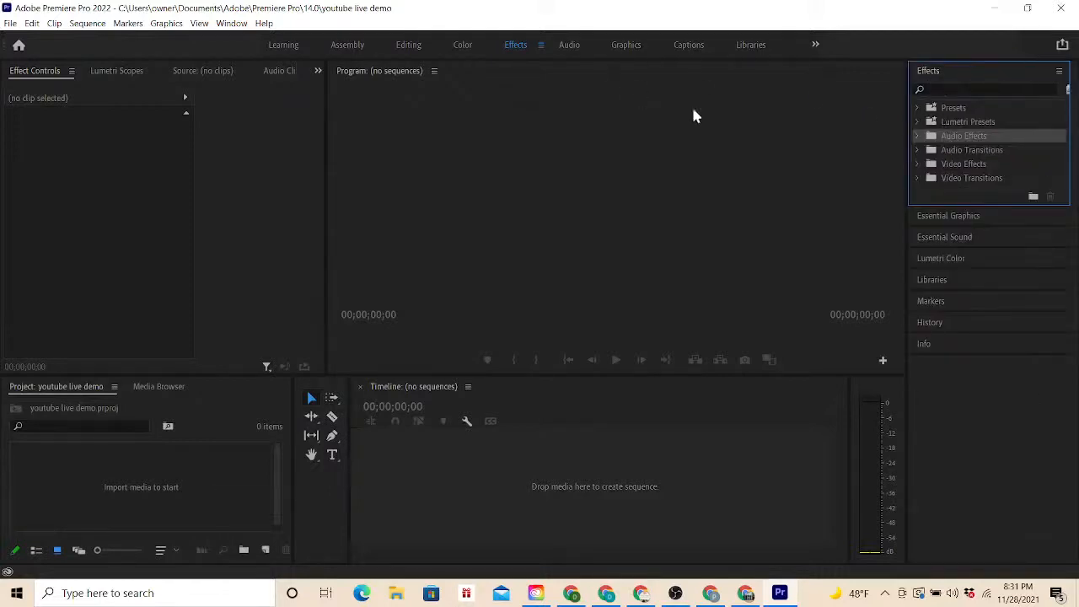
click(941, 260)
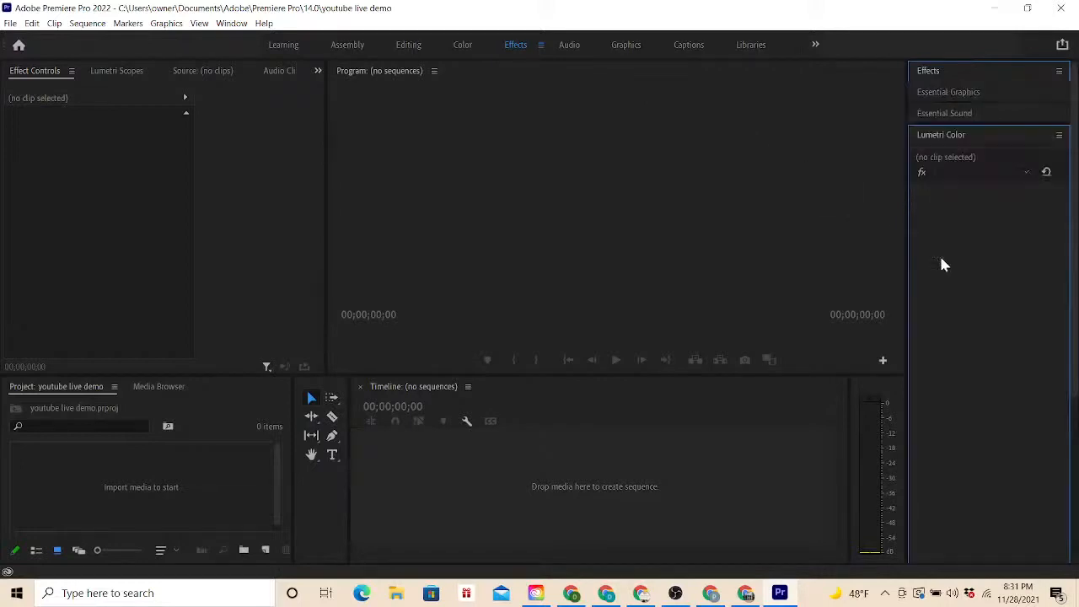
click(944, 80)
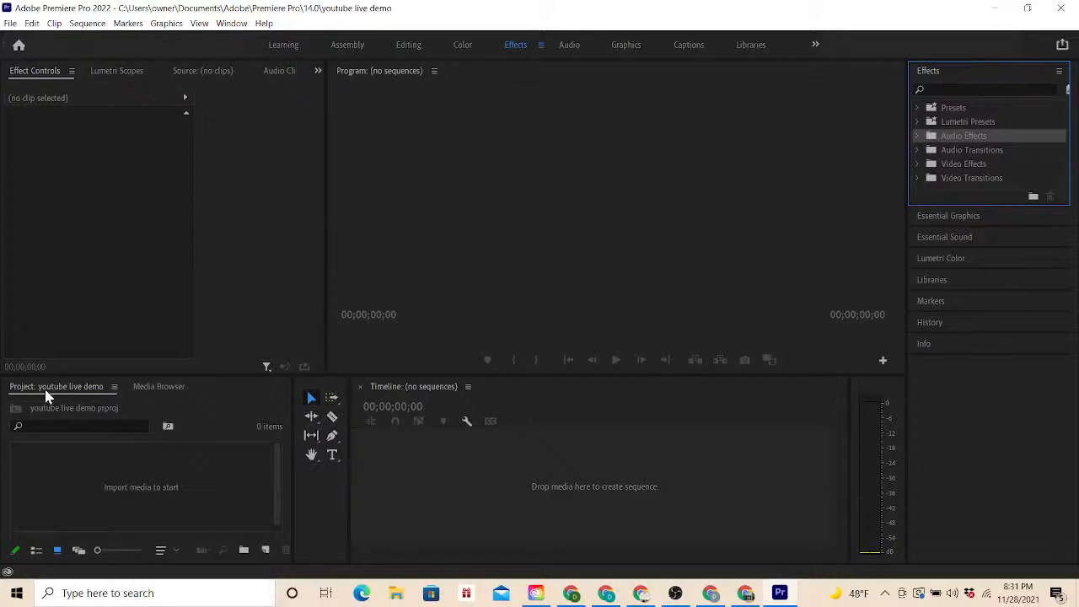
- Browse the 100CANON folder in the Media Browser and place IMG_2268 in the empty timeline to create a sequence
click(152, 390)
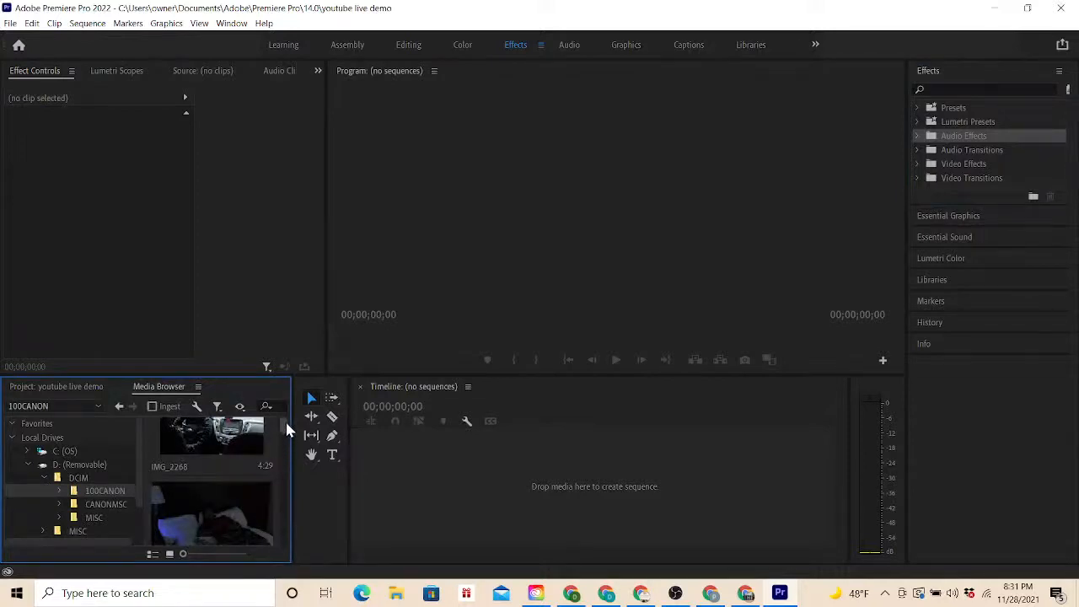
drag(285, 419, 289, 511)
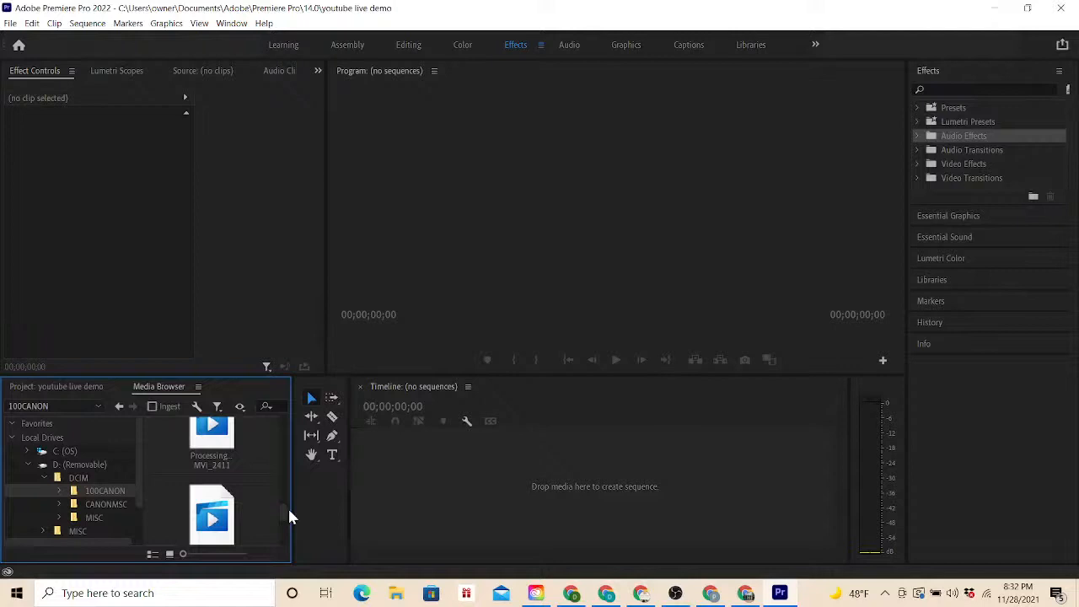
drag(284, 507, 287, 423)
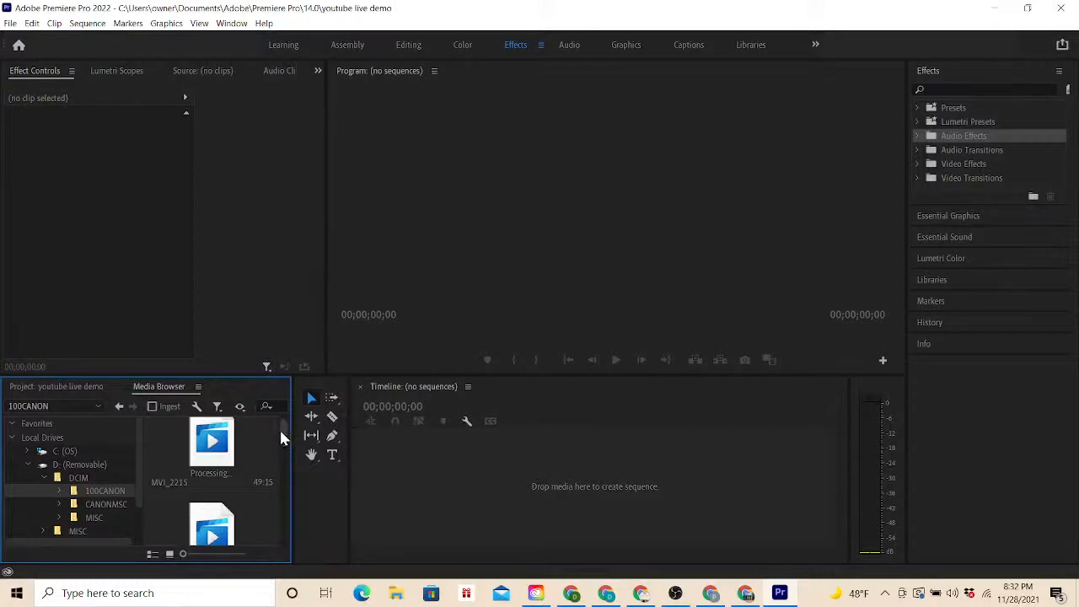
drag(281, 428, 280, 421)
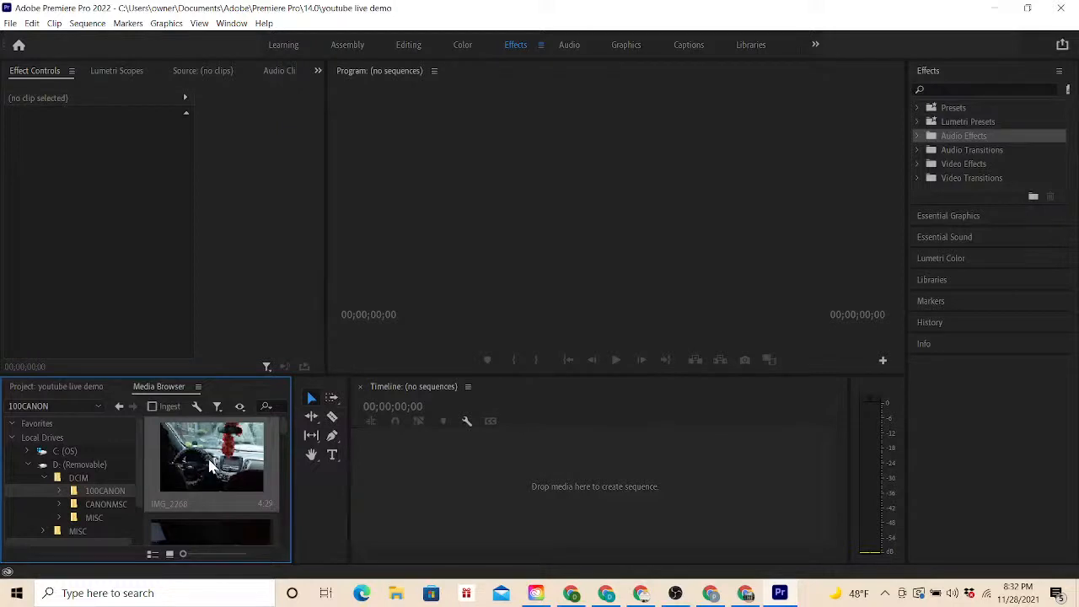
drag(211, 466, 455, 469)
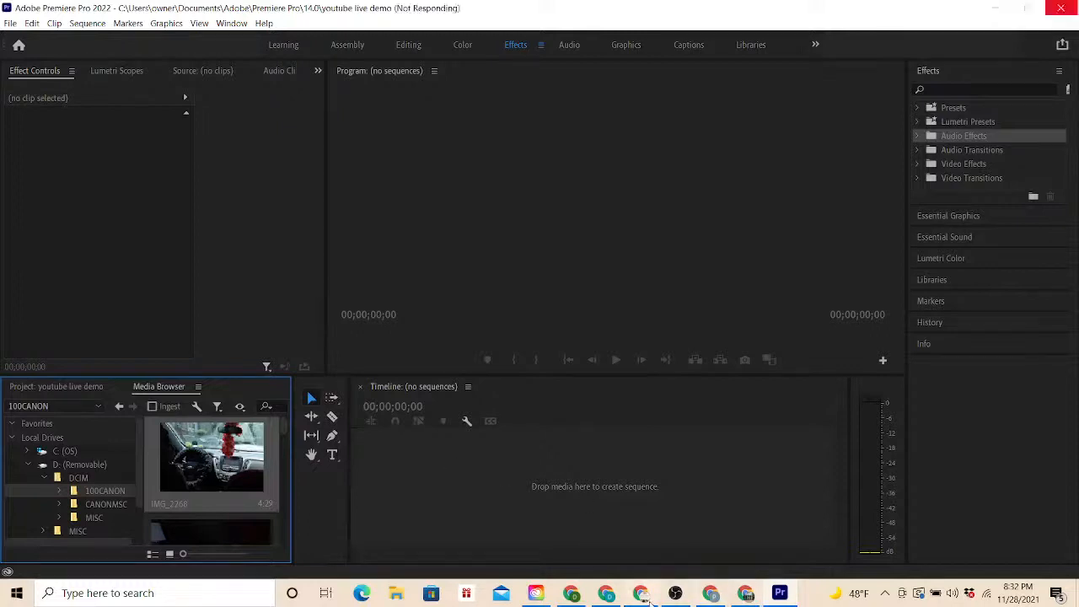
- Switch to OBS and select the "canon" scene for the live stream
mouse_move(683, 597)
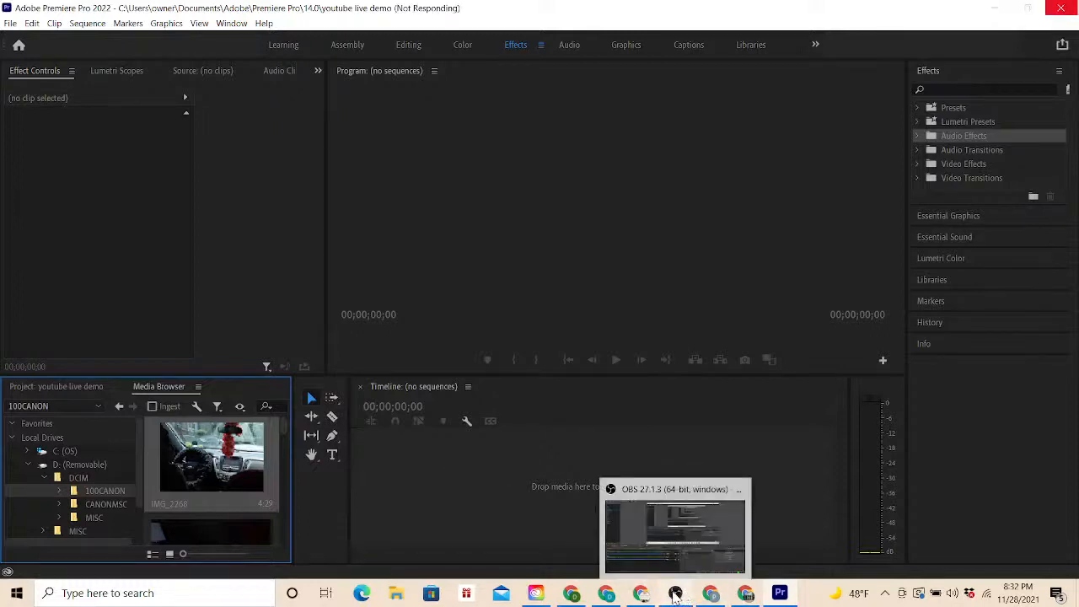
mouse_move(611, 601)
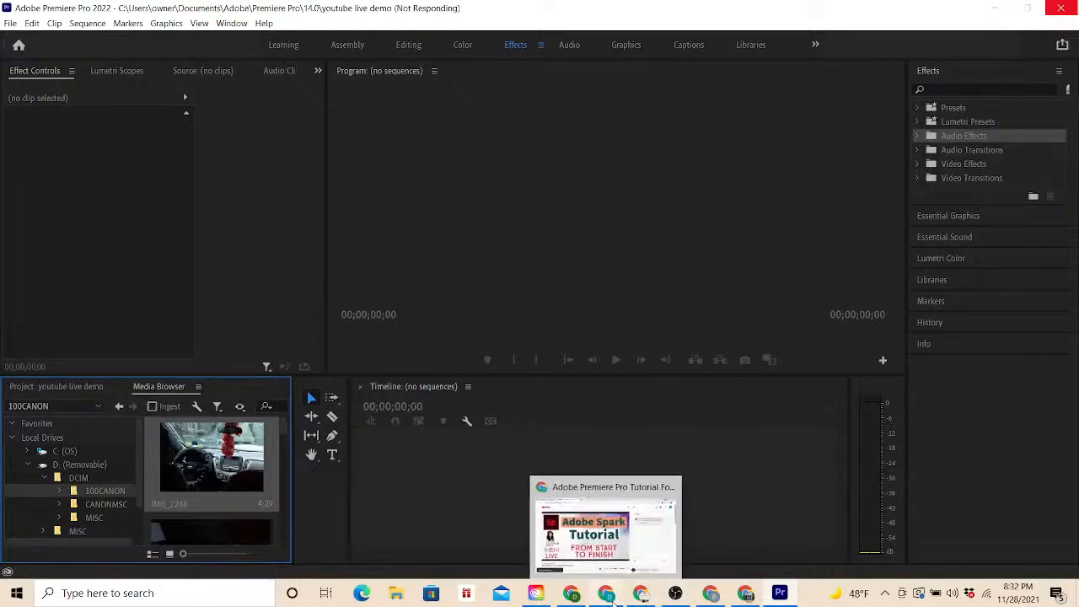
click(676, 592)
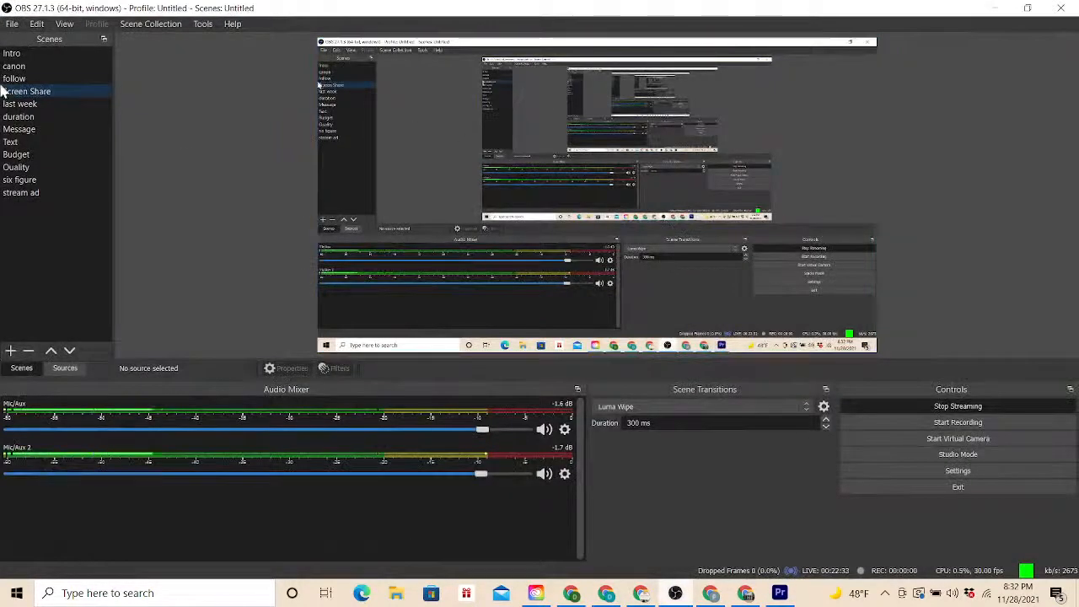
click(14, 67)
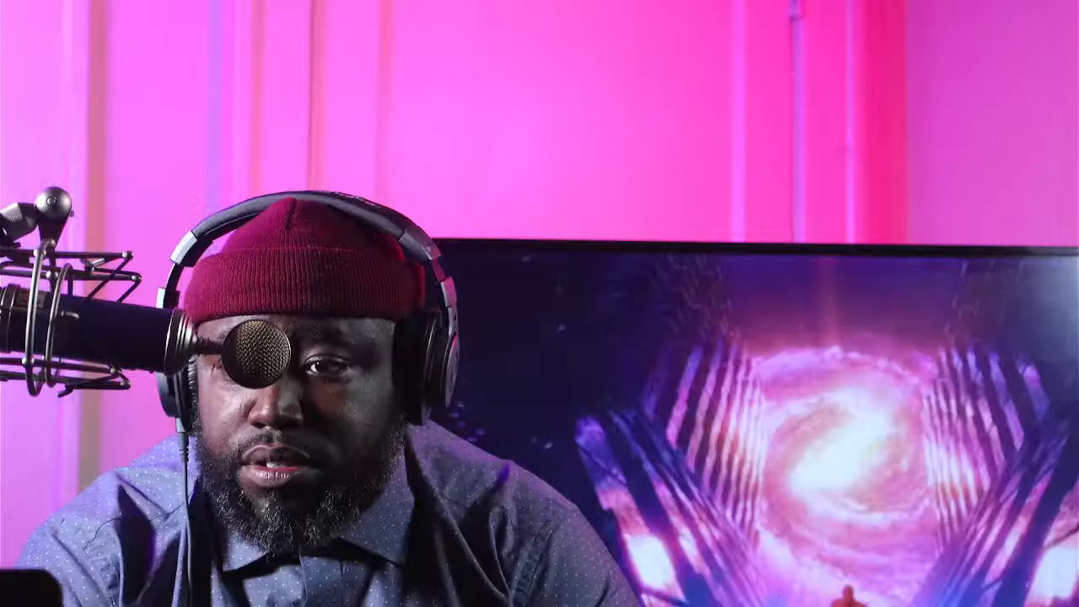
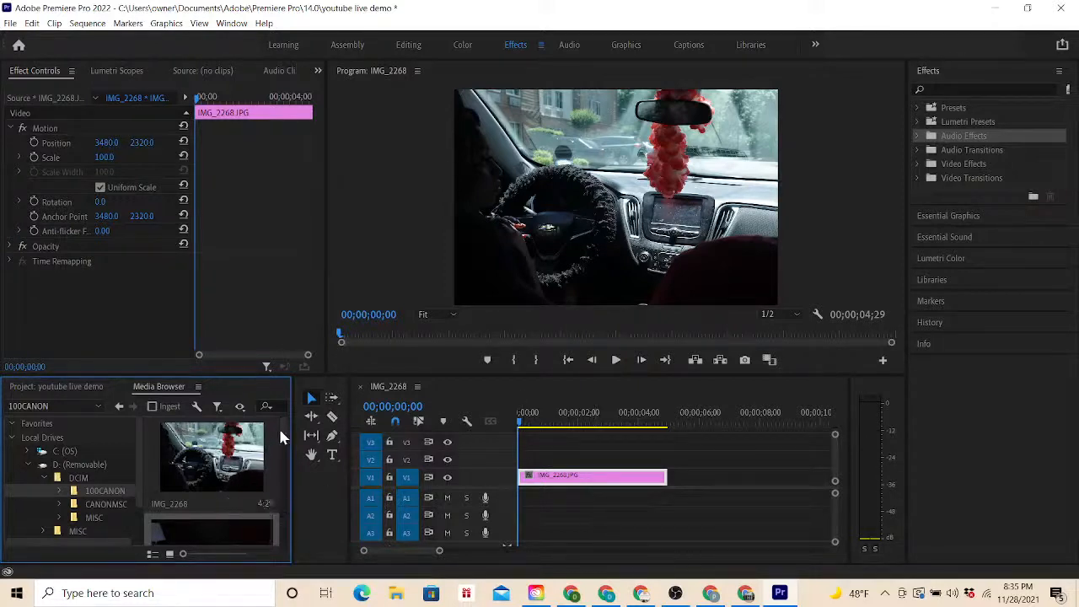
- Find MVI_2266 in the 100CANON folder and add it to track V1 directly after the IMG_2268 photo
drag(283, 425, 281, 431)
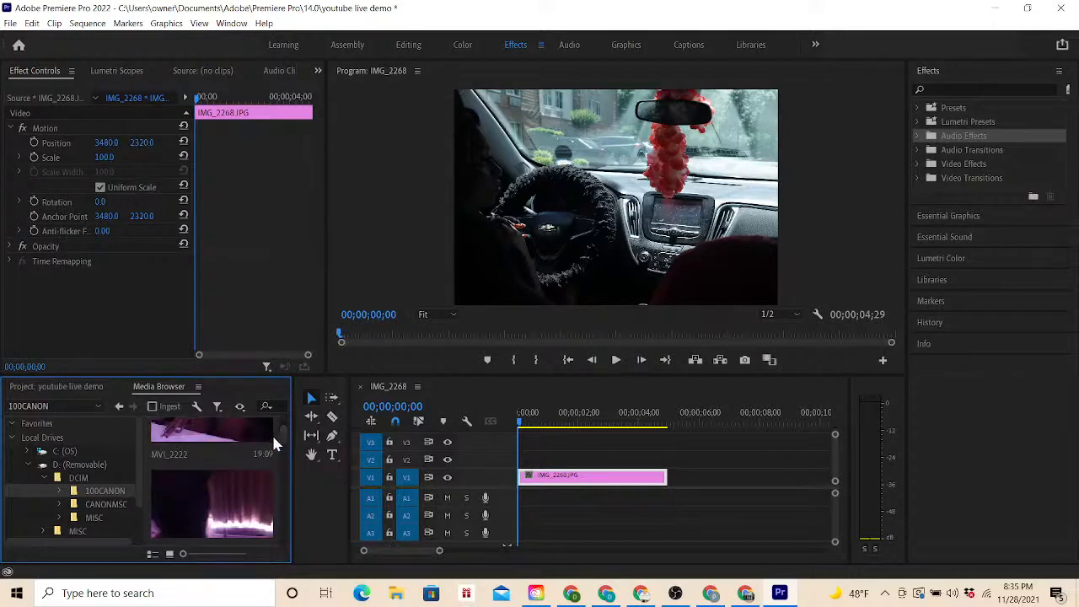
drag(282, 435, 281, 434)
scroll(281, 432, down, 2)
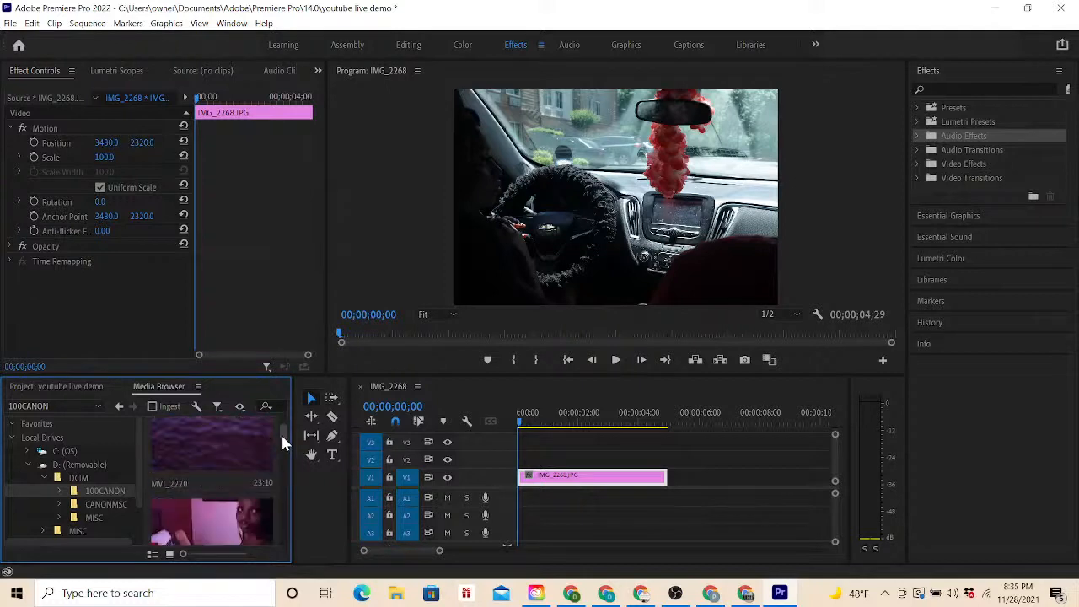
scroll(281, 433, down, 2)
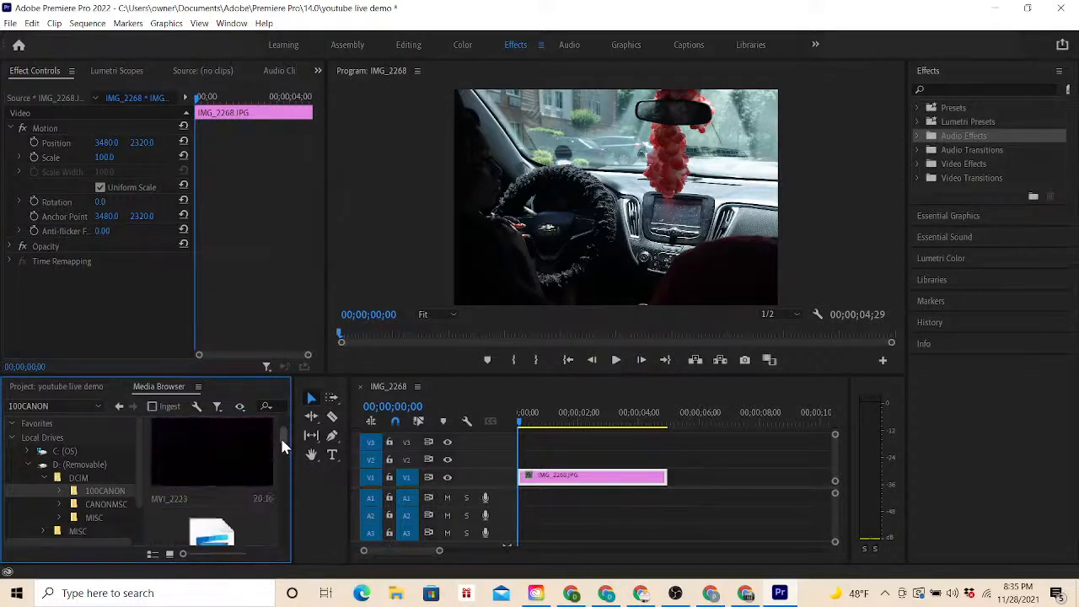
drag(282, 444, 282, 456)
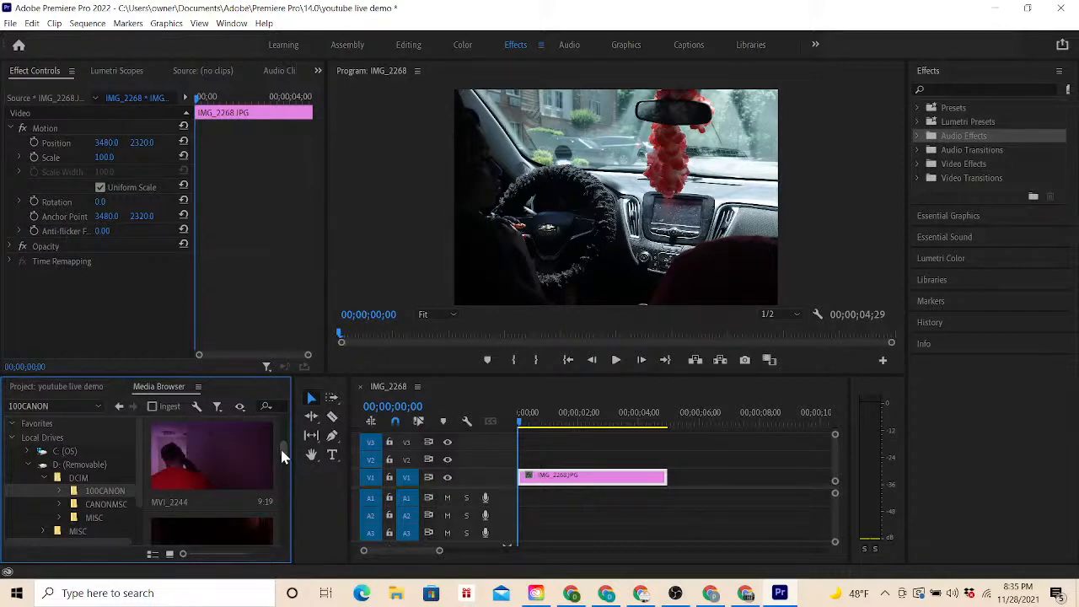
drag(280, 446, 278, 459)
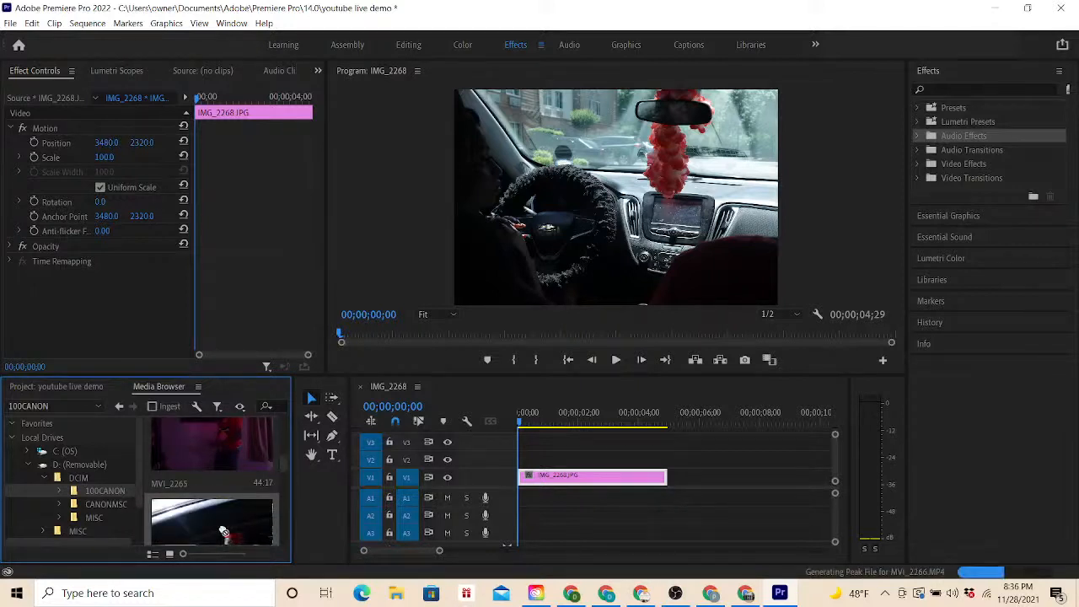
drag(224, 532, 666, 478)
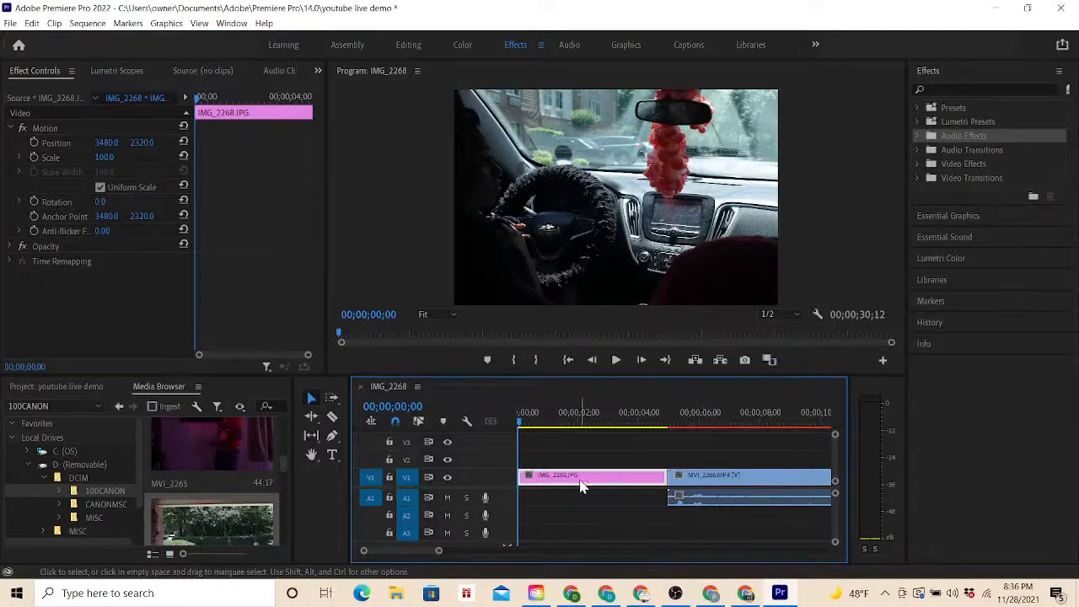
- Find MVI_2274 in the 100CANON folder and add it to track V1 directly after MVI_2266
click(283, 466)
drag(281, 461, 282, 466)
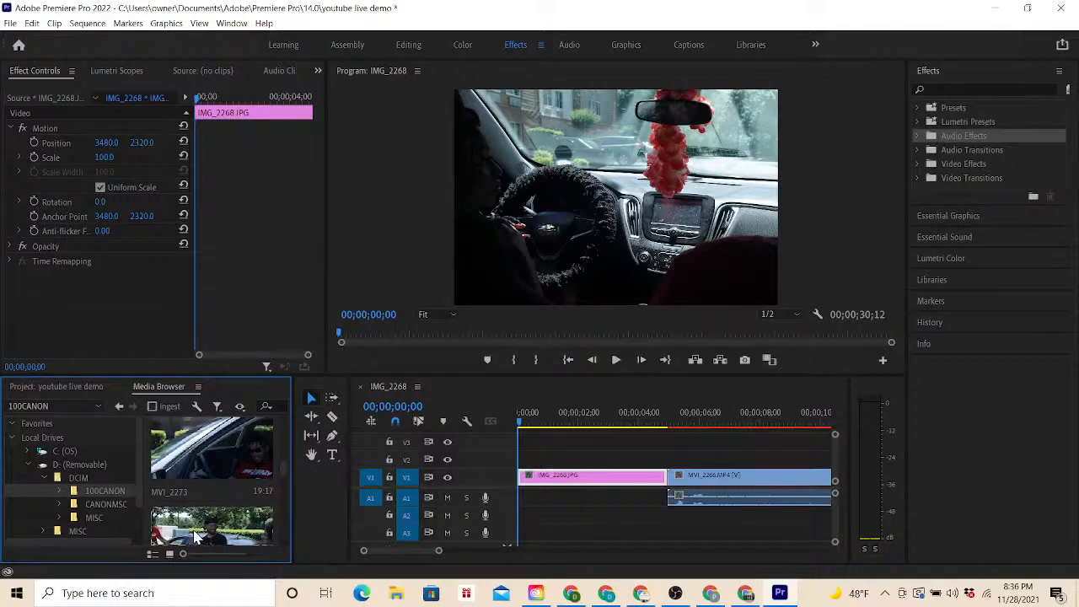
drag(194, 537, 672, 488)
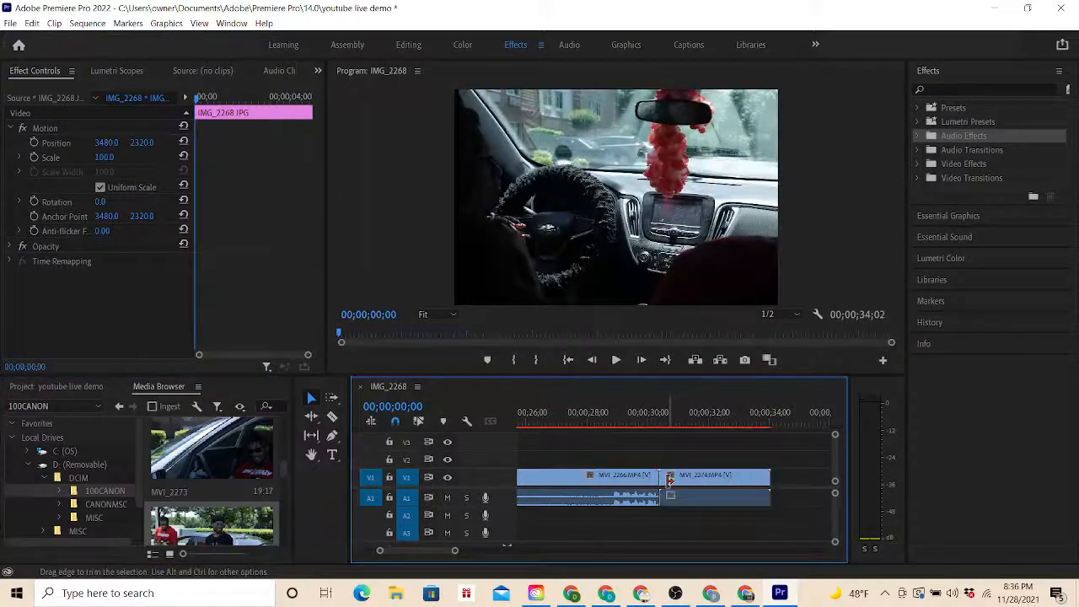
- Play the sequence from its start in the Program monitor and stop playback within the MVI_2266 clip
click(570, 360)
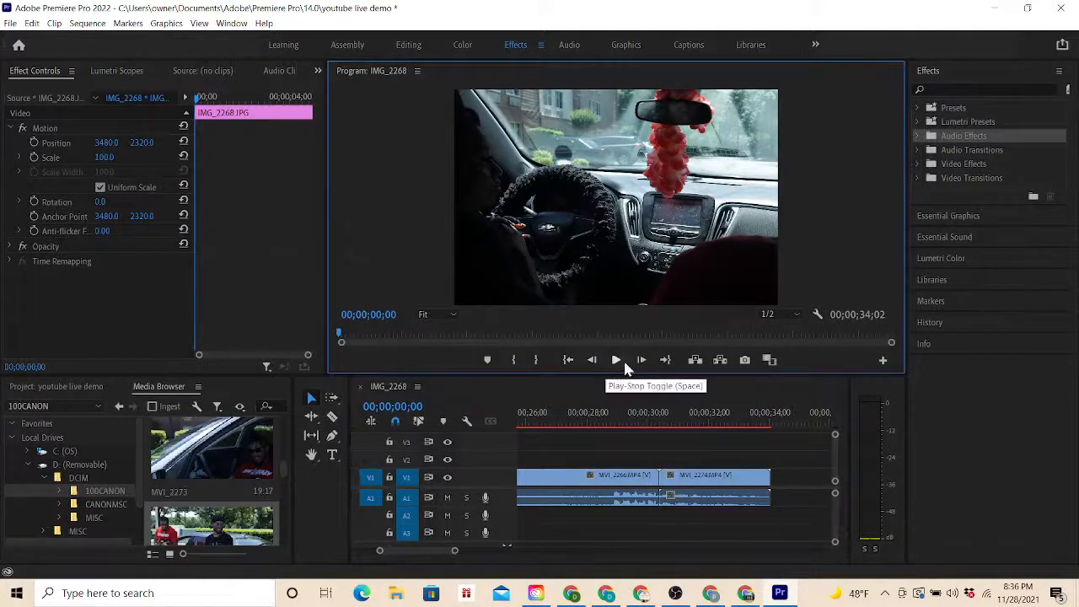
click(617, 361)
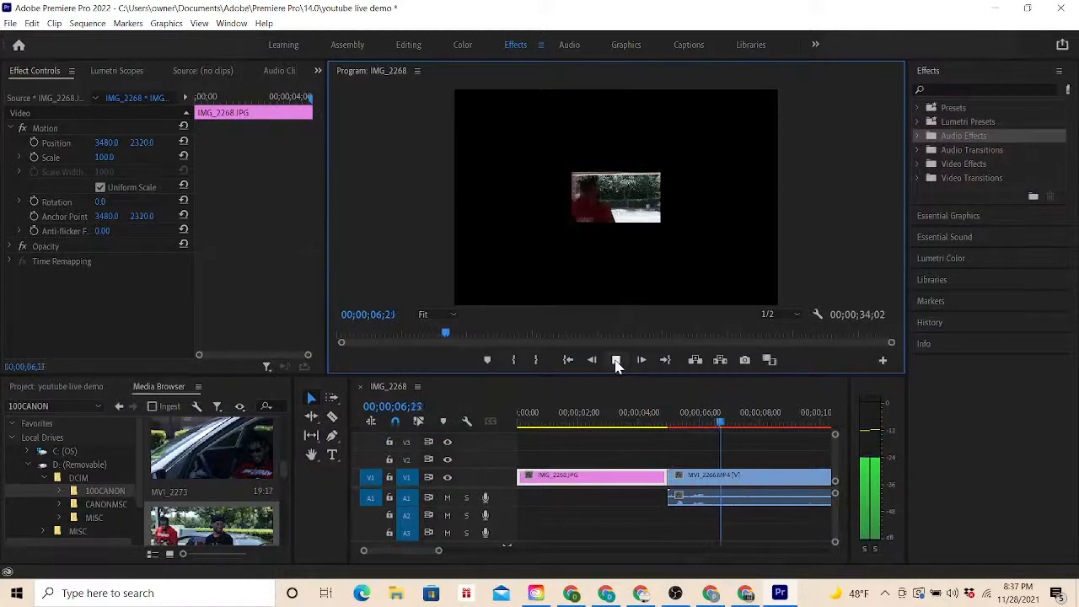
click(616, 360)
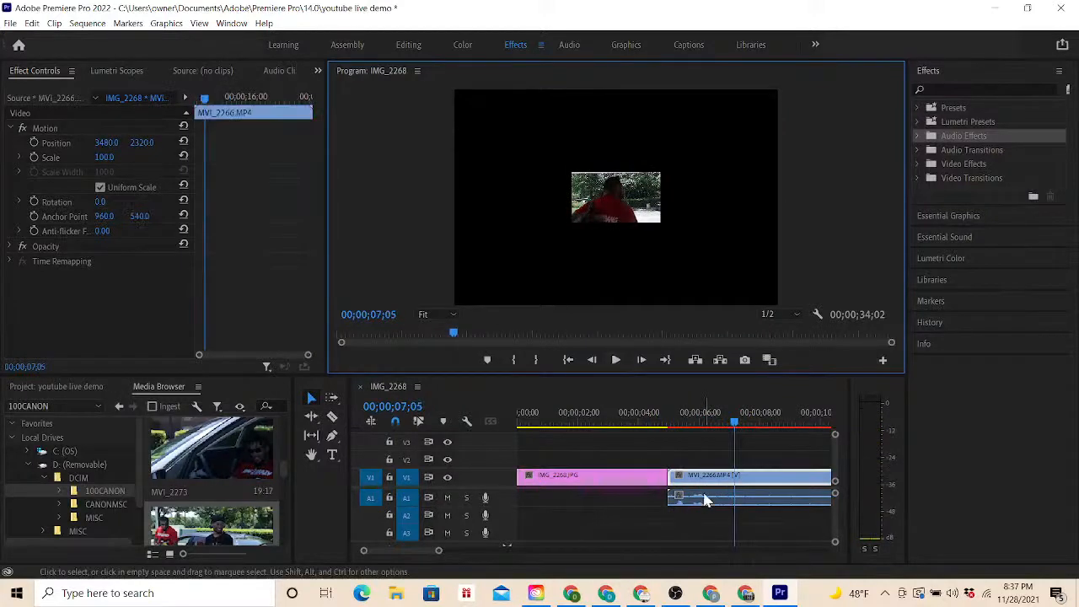
- Fit the MVI_2266 clip on track V1 to the sequence frame with Set to Frame Size, and deselect it
click(700, 487)
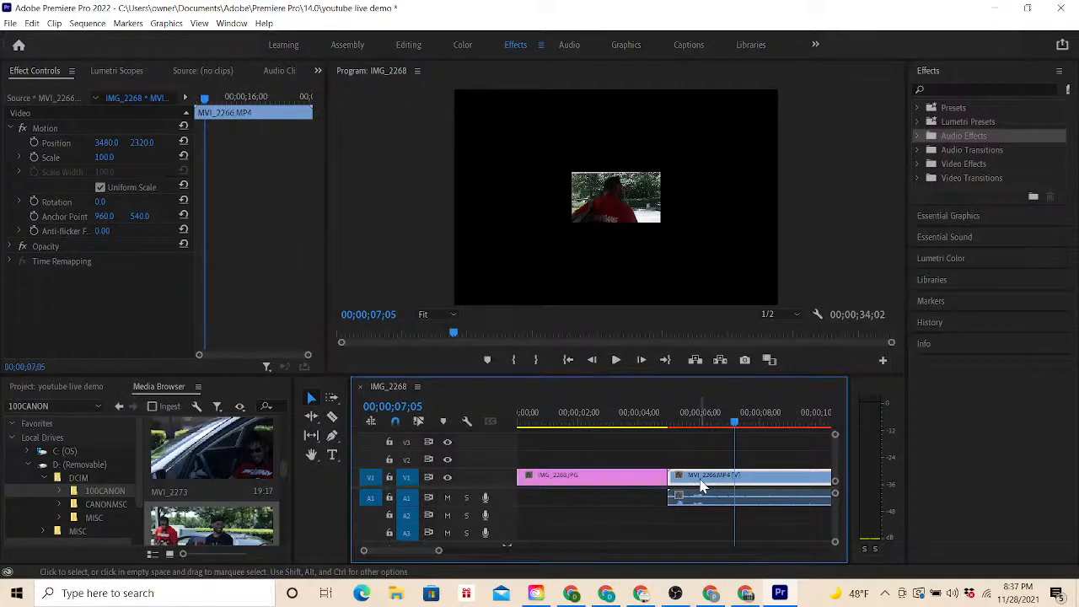
right_click(701, 486)
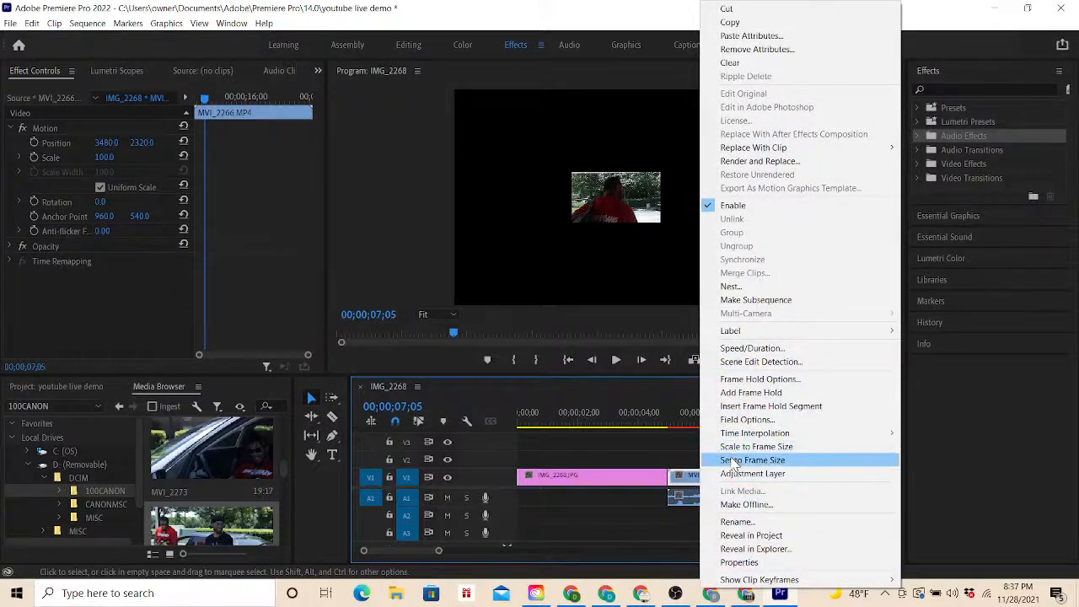
click(732, 460)
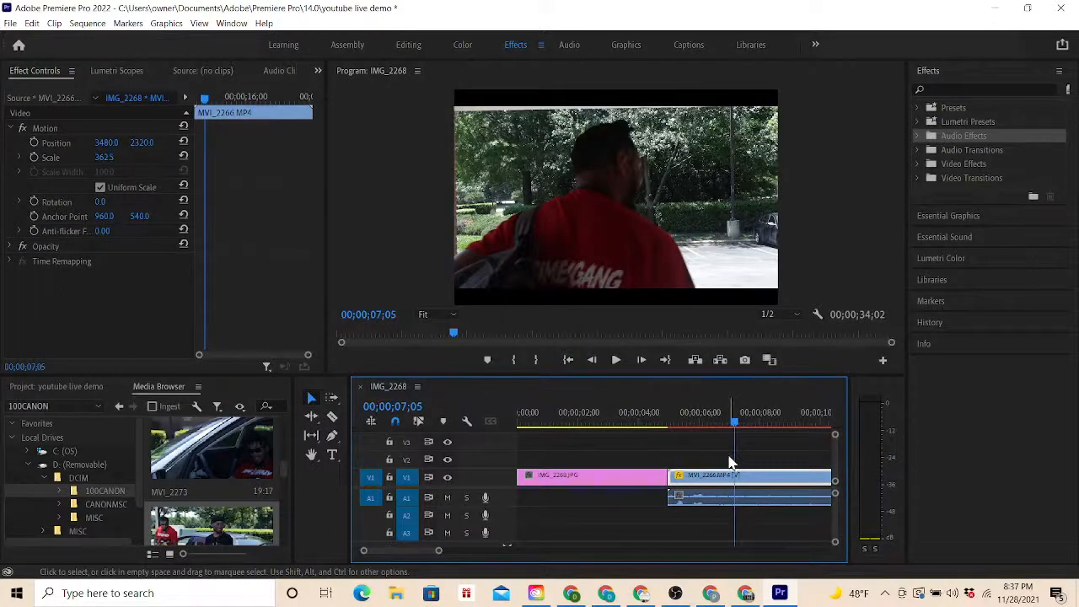
click(603, 456)
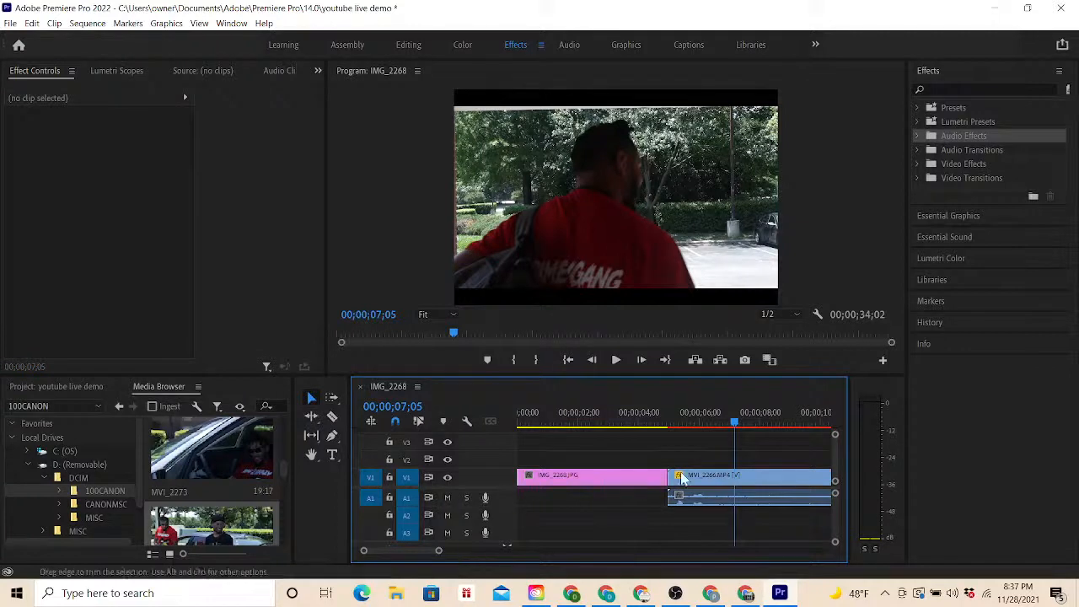
- Preview the MVI_2274 clip at the end of the sequence and fit it to the frame with Set to Frame Size
drag(417, 548, 435, 551)
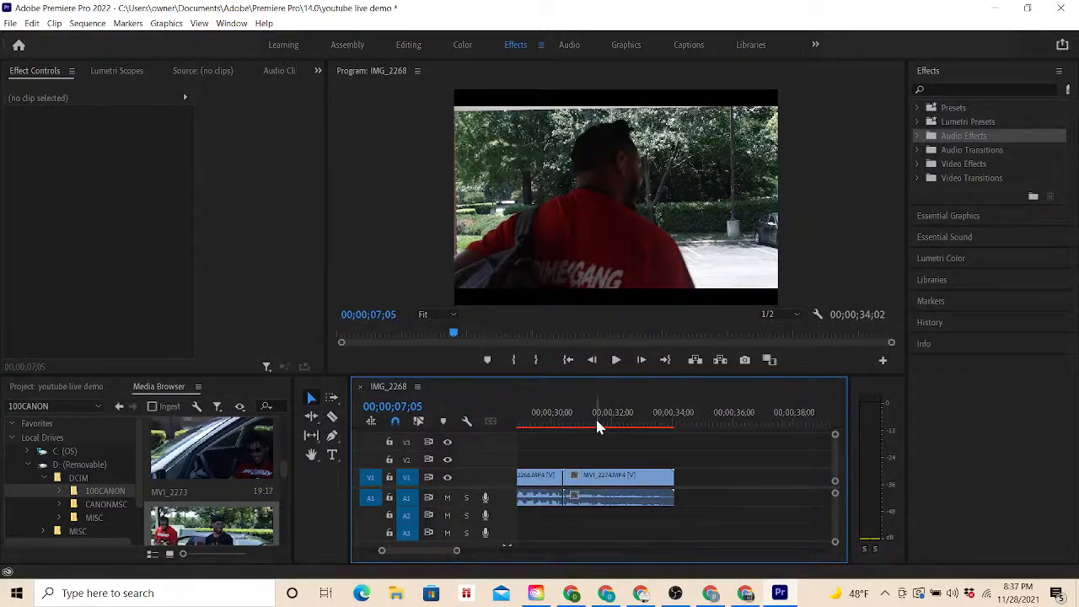
click(599, 487)
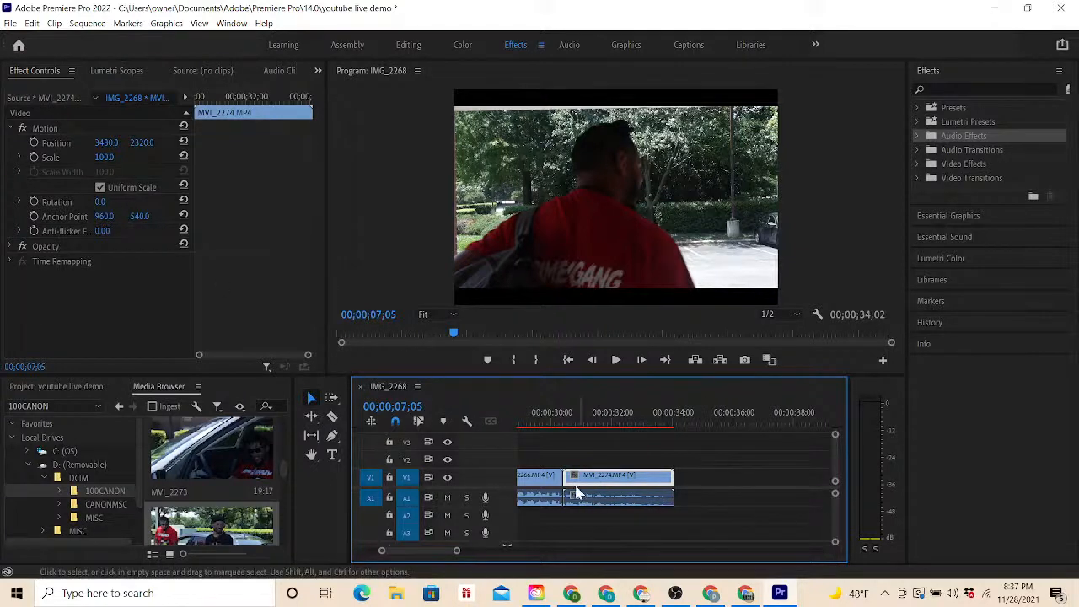
click(582, 422)
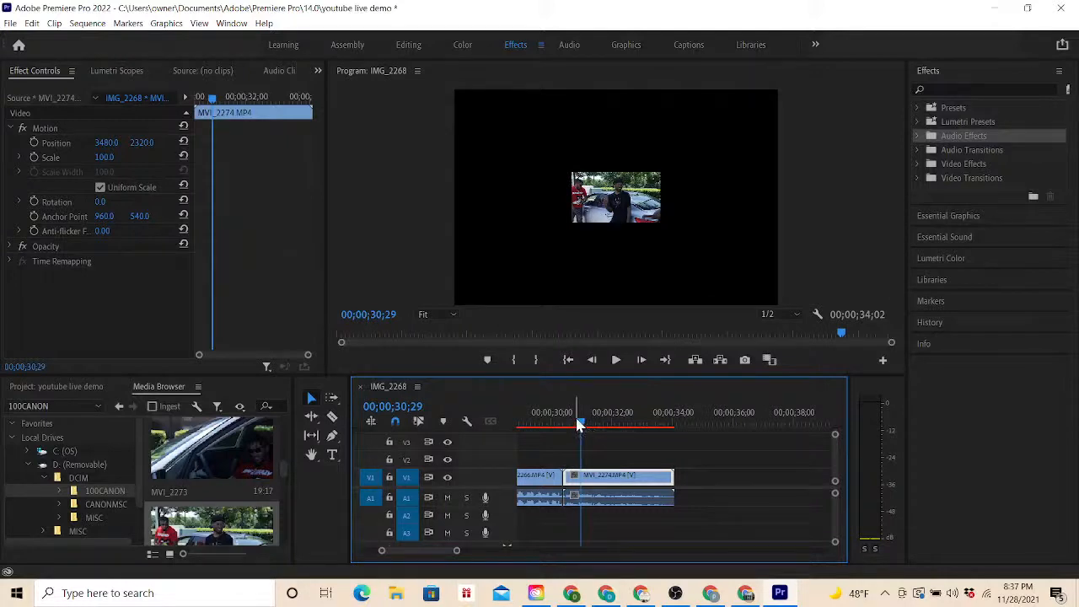
mouse_move(582, 425)
mouse_down()
mouse_move(631, 426)
mouse_move(529, 429)
mouse_move(605, 428)
mouse_move(586, 427)
mouse_up()
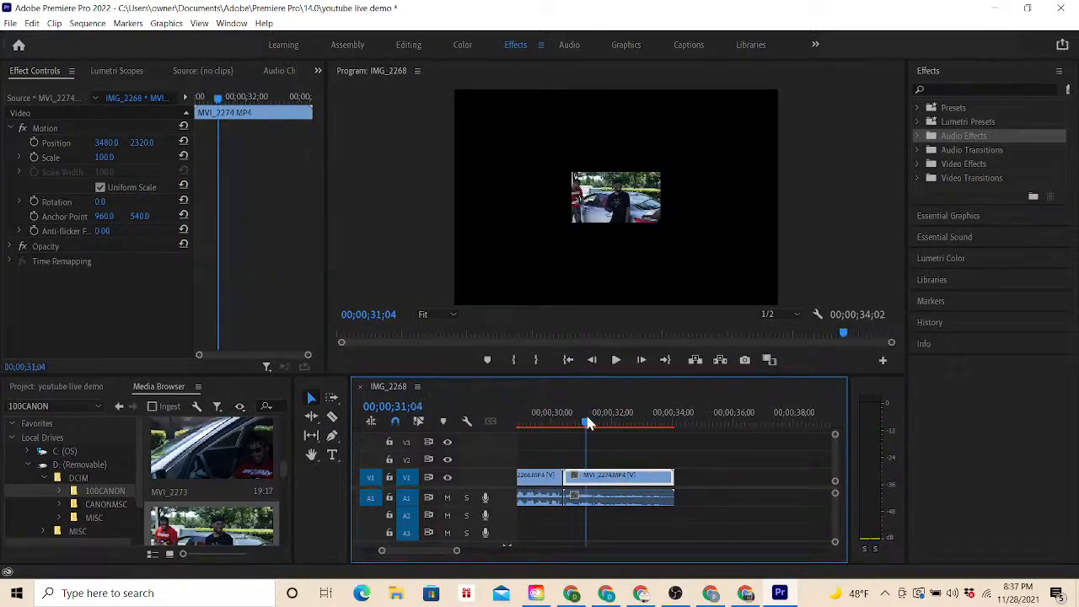
right_click(613, 490)
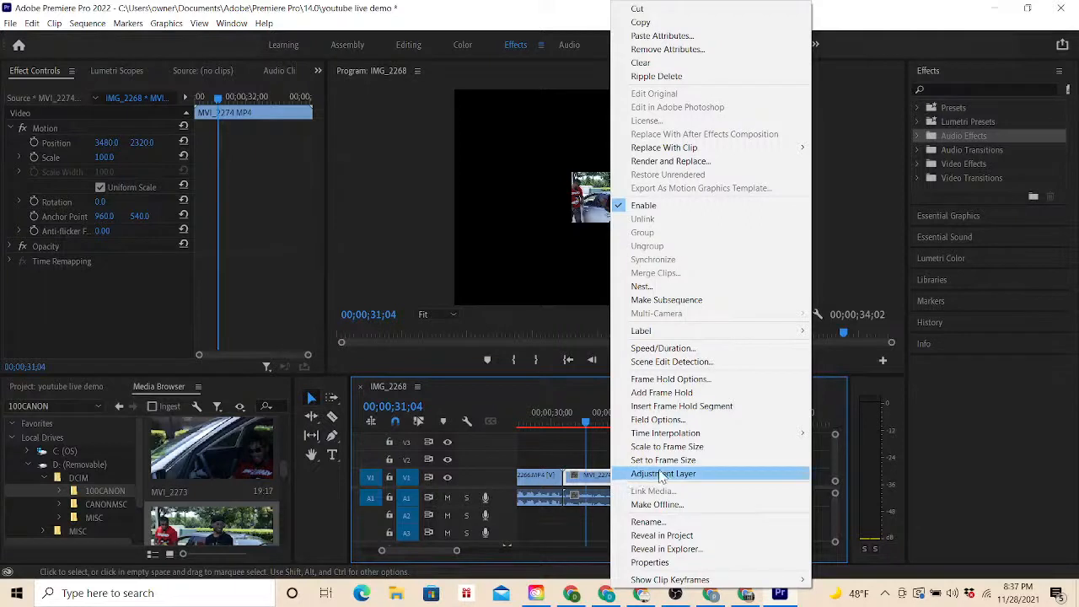
click(657, 461)
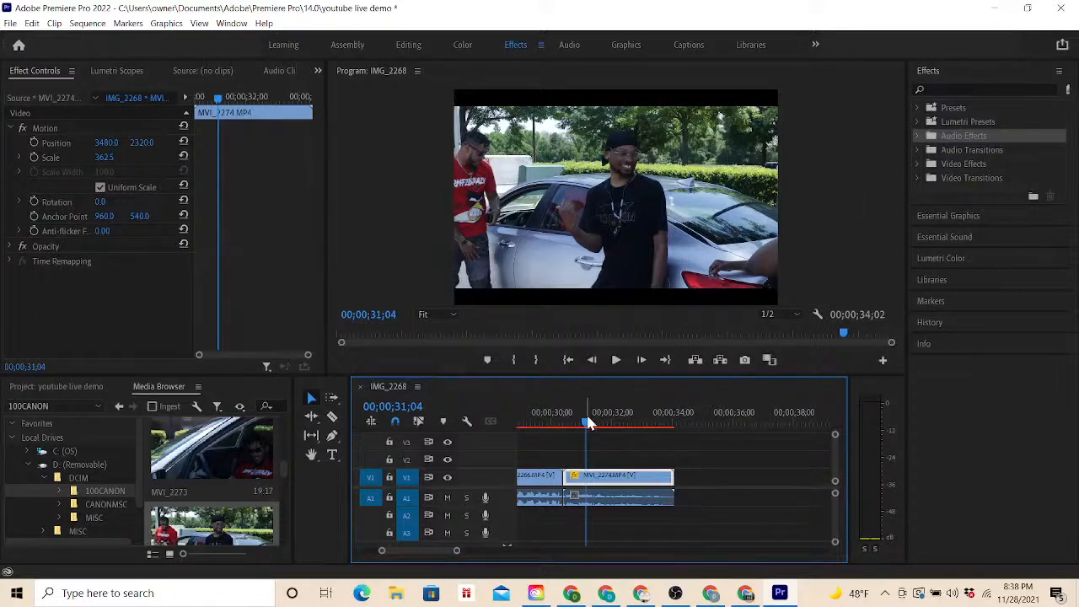
- Scrub back through the IMG_2268 photo and the MVI_2266 clip to check their framing, and return to the sequence start
drag(589, 426, 520, 428)
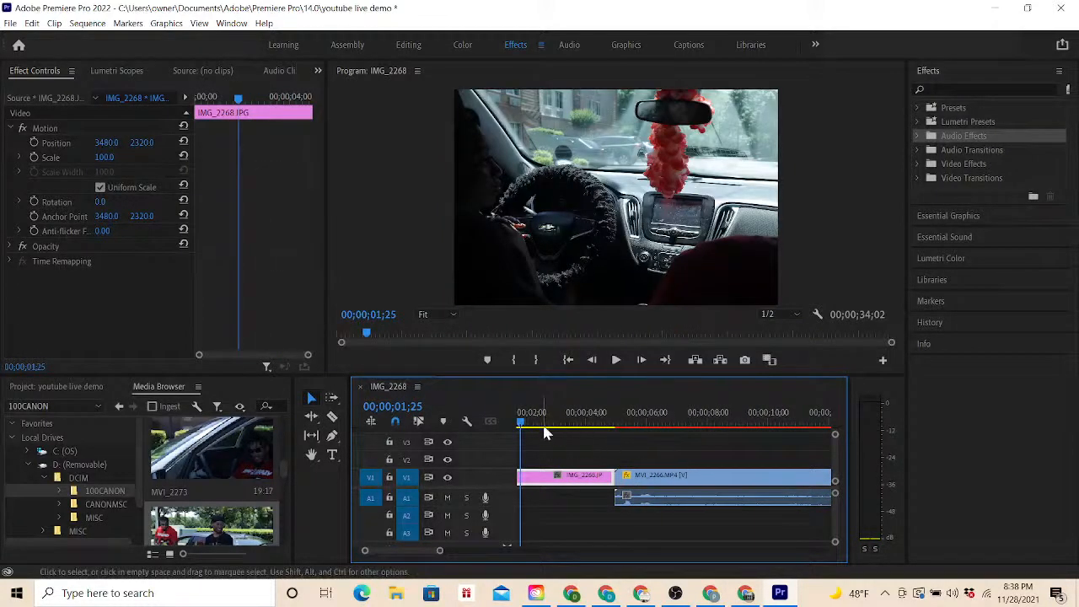
drag(520, 422, 807, 418)
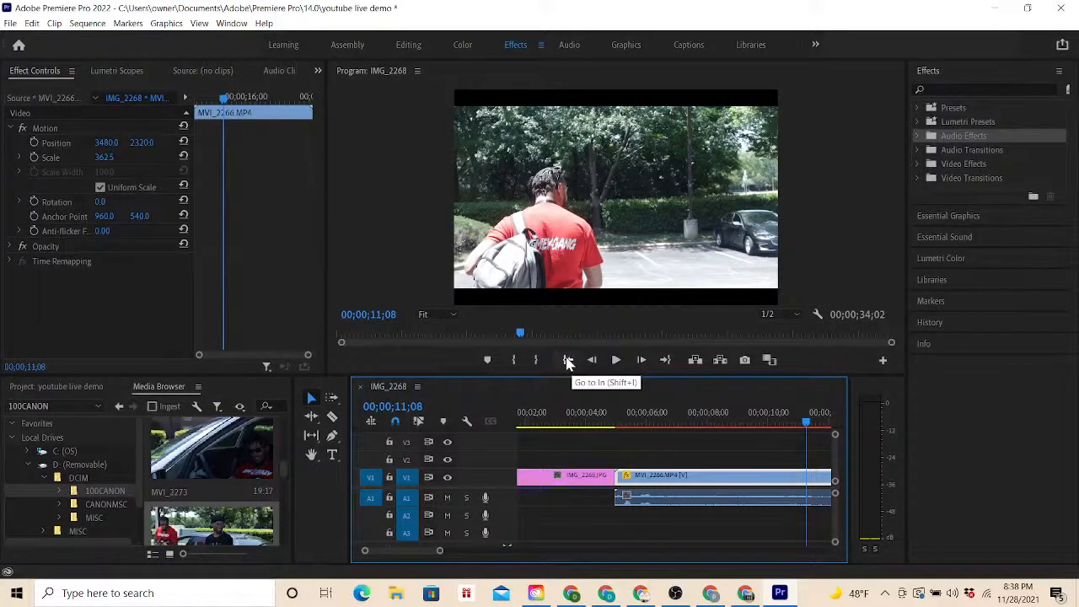
click(568, 360)
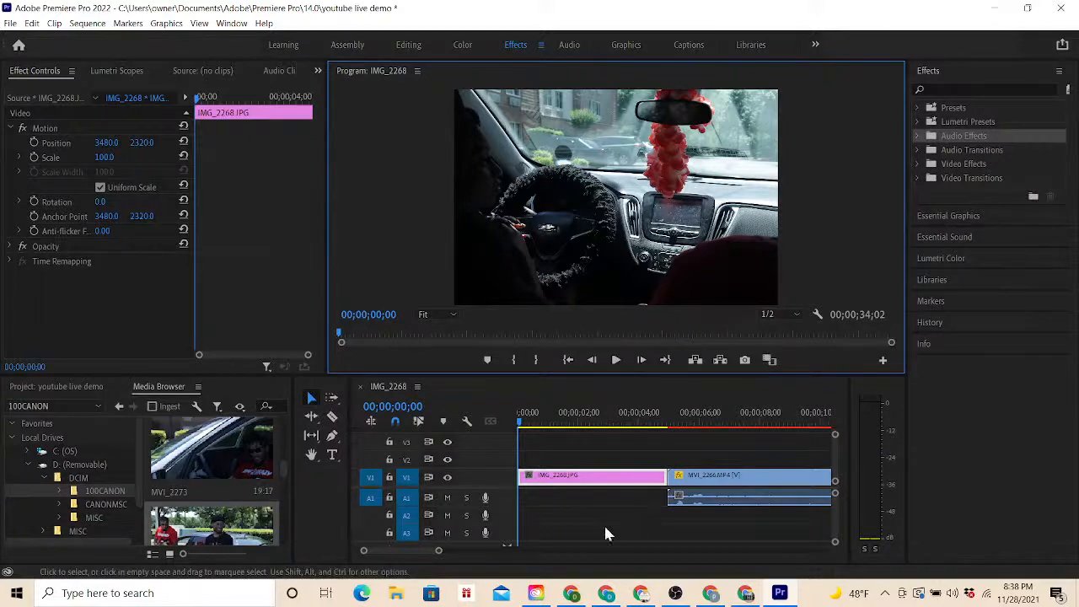
click(572, 479)
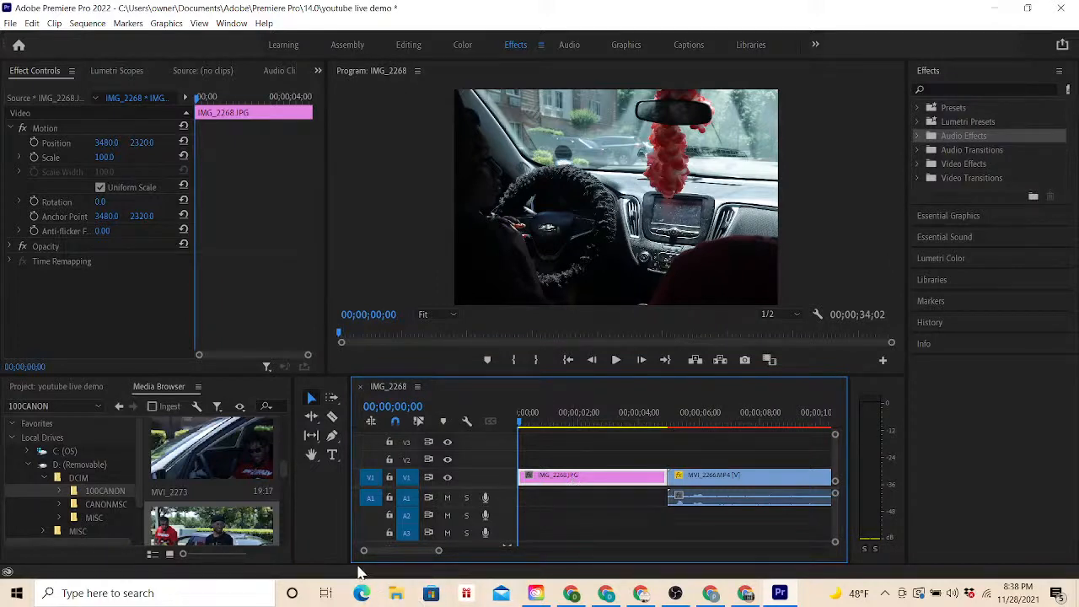
mouse_move(401, 553)
mouse_down()
mouse_move(425, 556)
mouse_move(396, 554)
mouse_up()
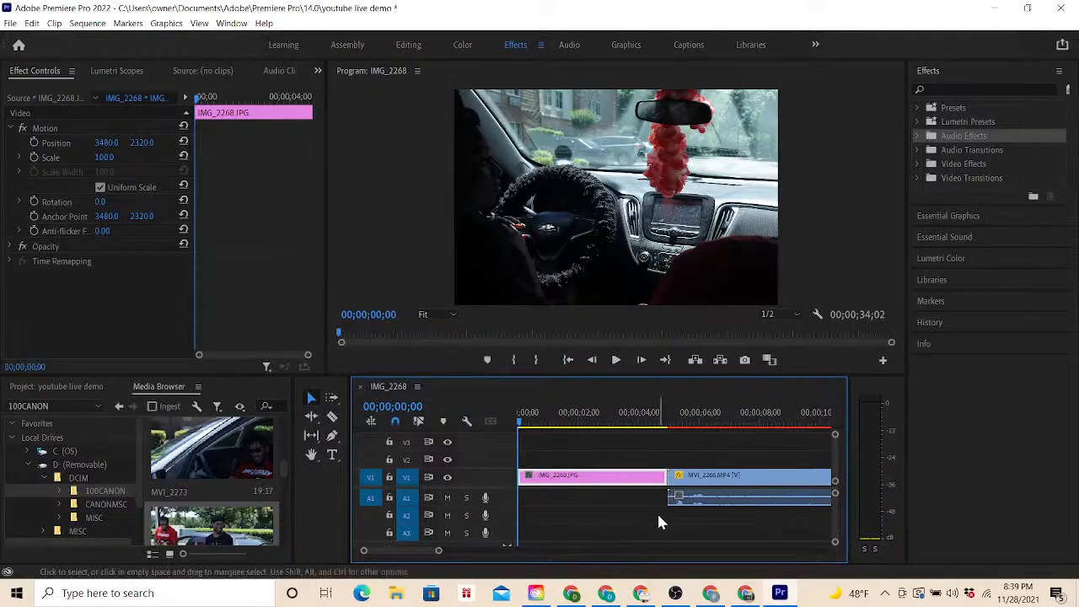
- Apply Set to Frame Size to the MVI_2266 clip once more and leave the clip selected
right_click(722, 479)
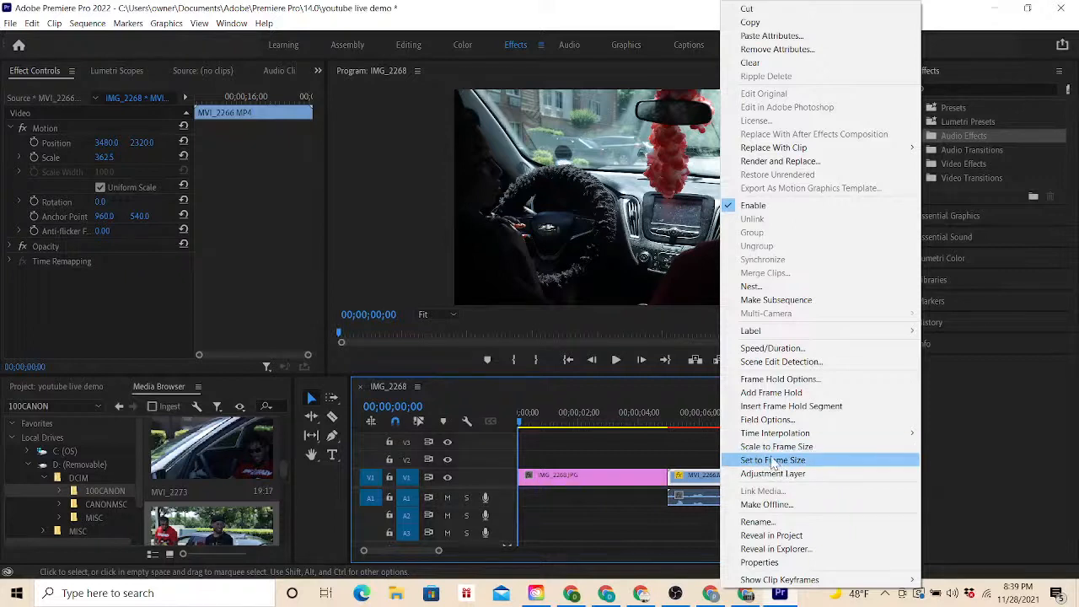
click(773, 459)
click(634, 436)
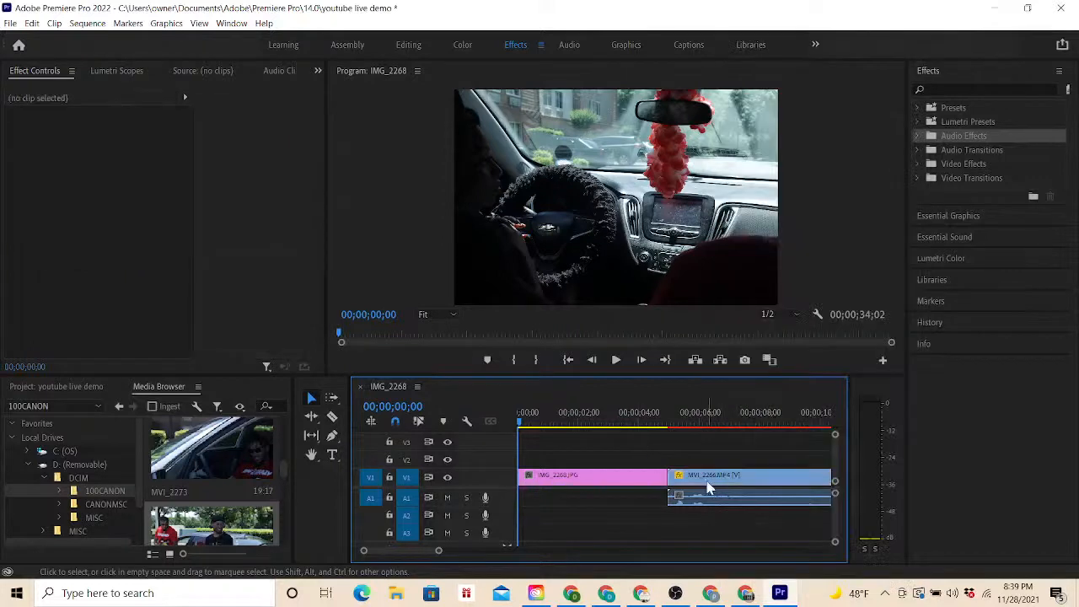
click(706, 485)
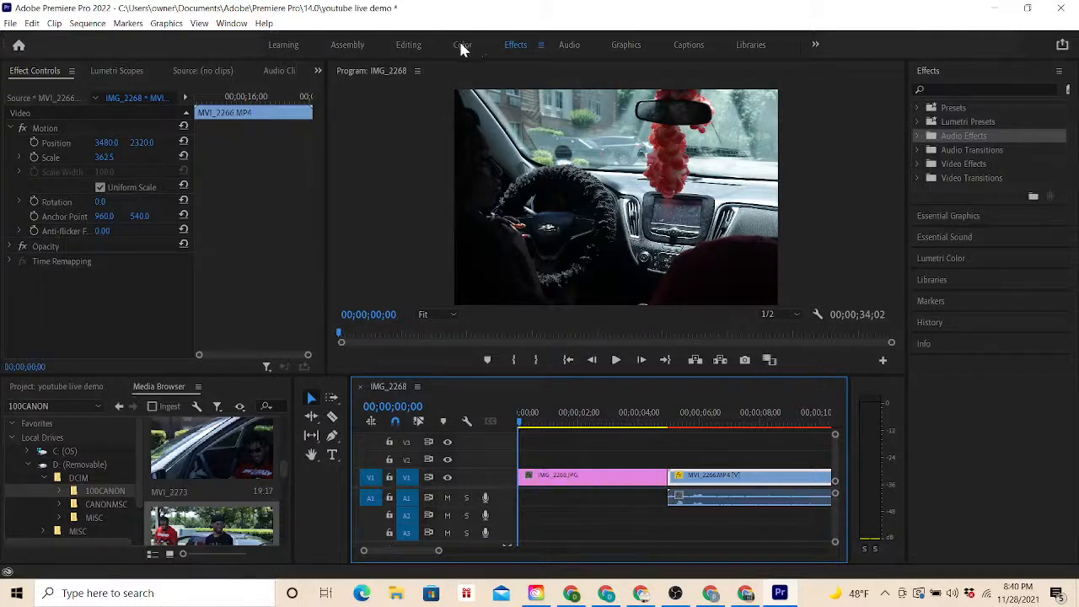
- Show the Editing workspace and return to Effects, and look into the Presets and Lumetri Presets effect folders
click(414, 42)
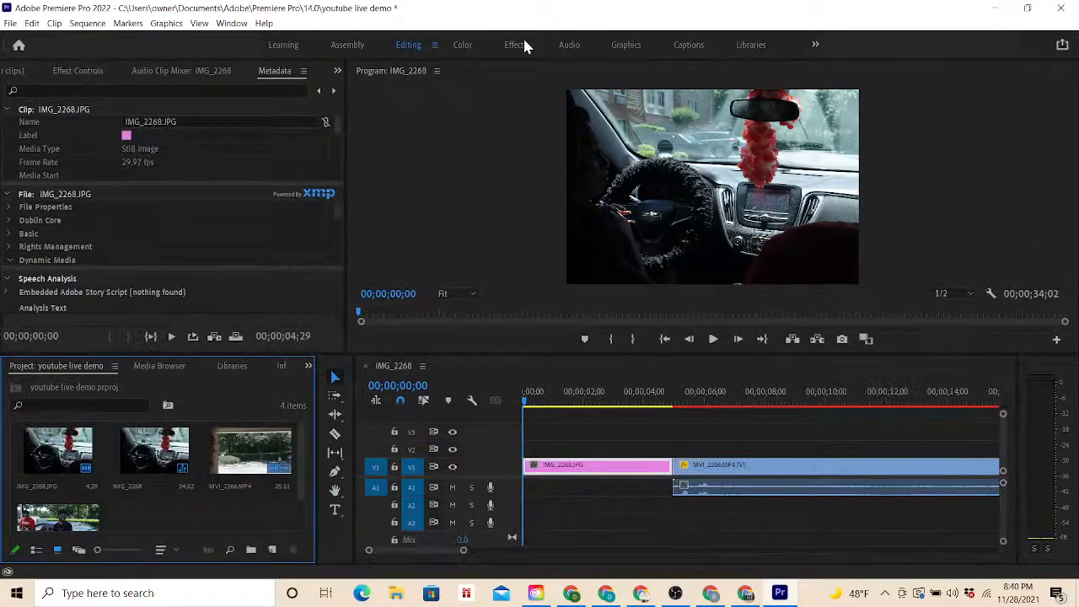
click(516, 45)
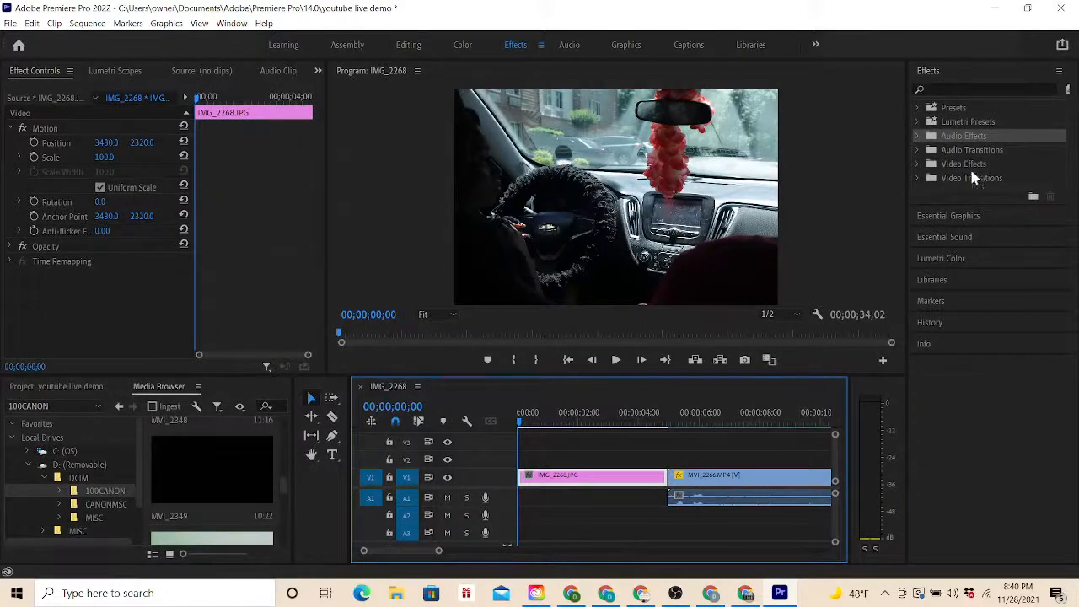
click(920, 107)
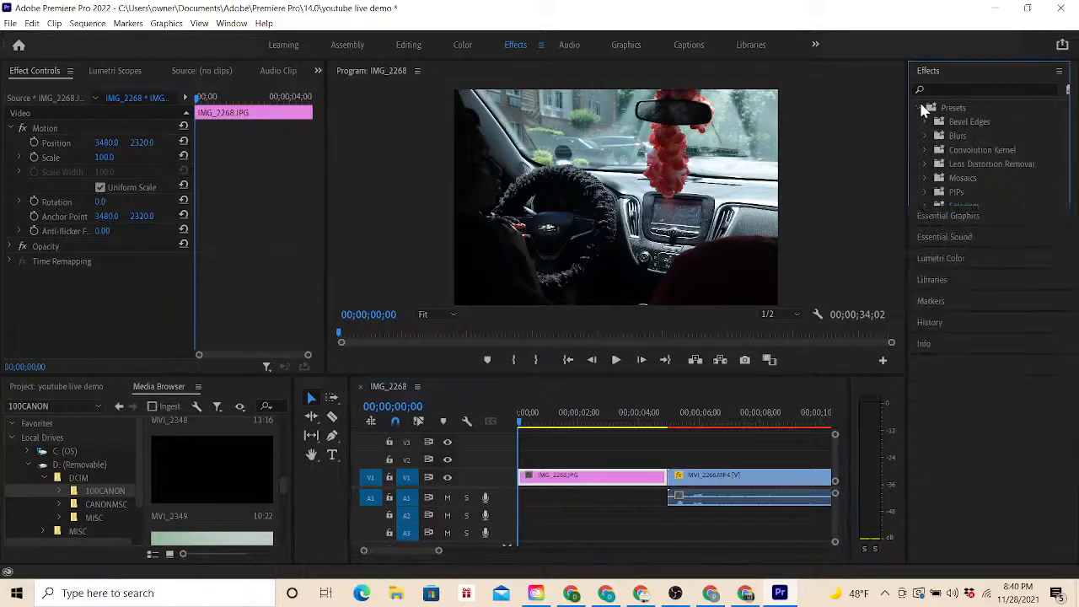
click(920, 107)
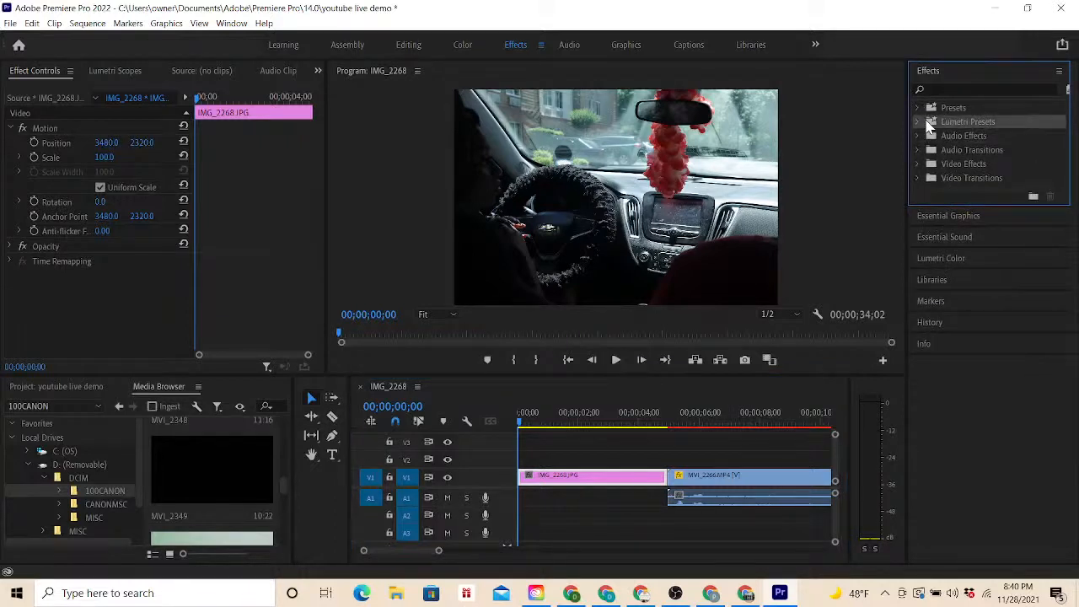
click(917, 122)
click(917, 123)
click(918, 122)
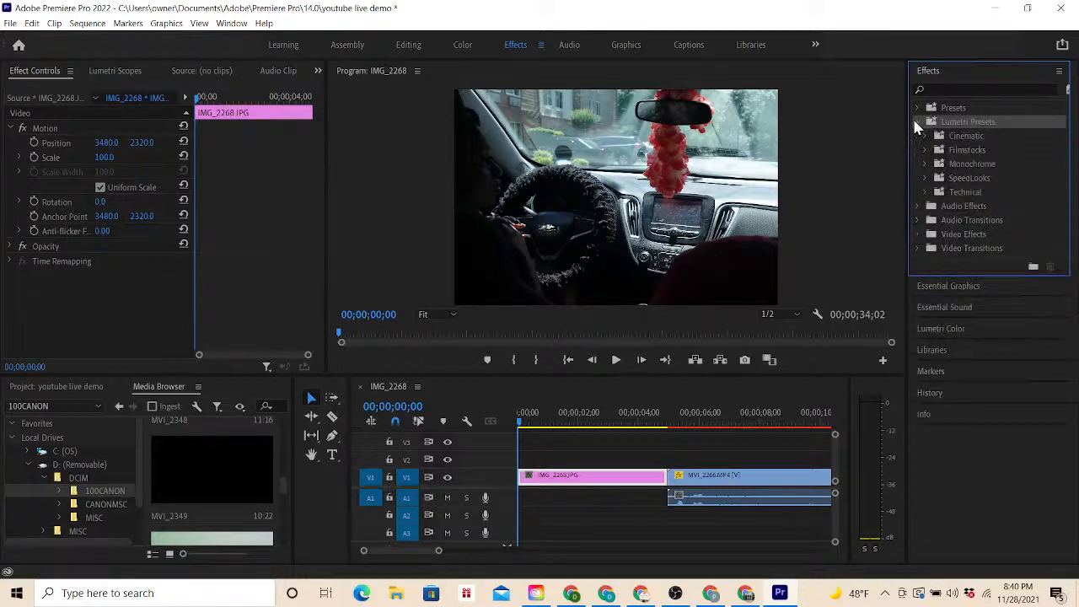
click(917, 123)
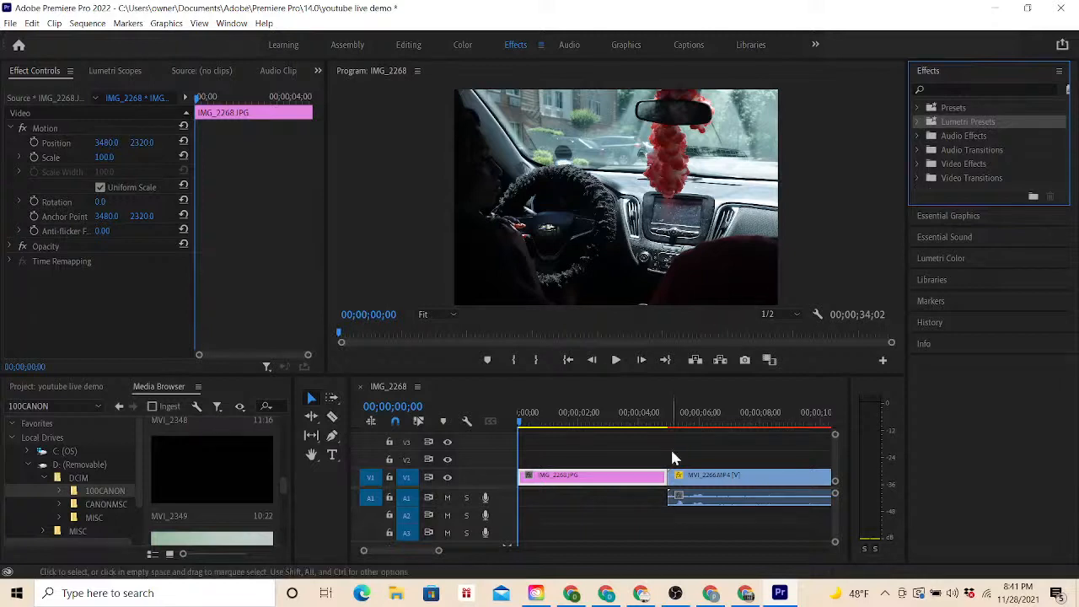
- Switch to OBS and change the live stream to the "canon" scene
mouse_move(664, 600)
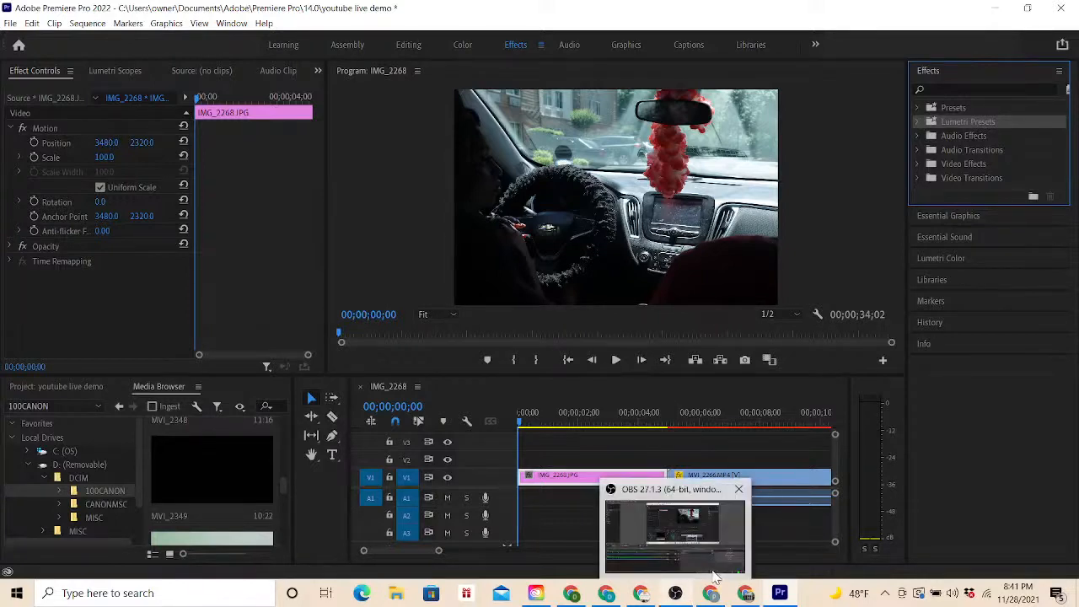
click(676, 597)
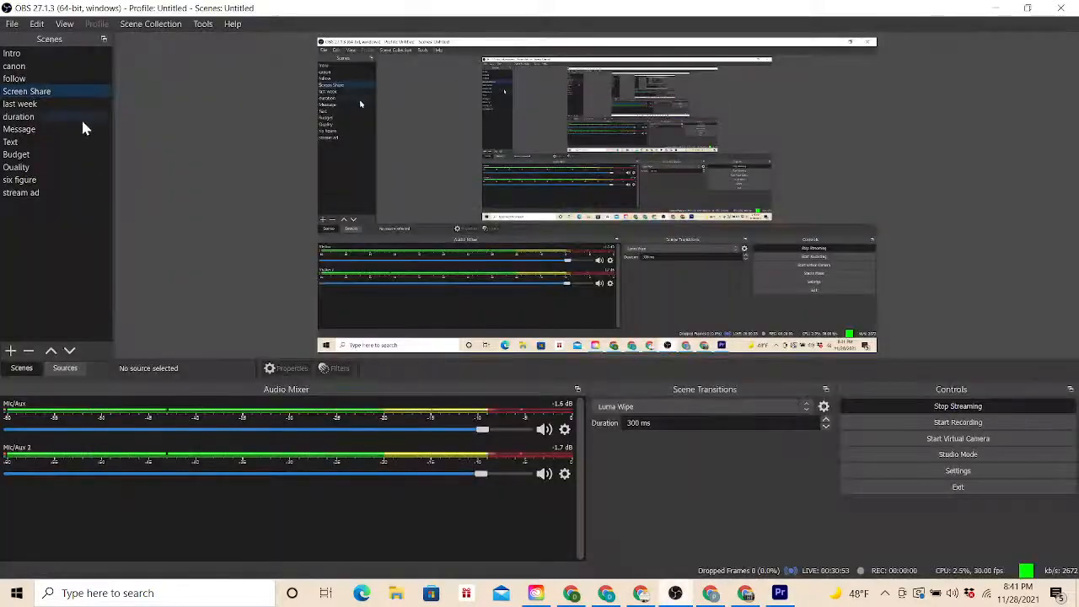
click(18, 67)
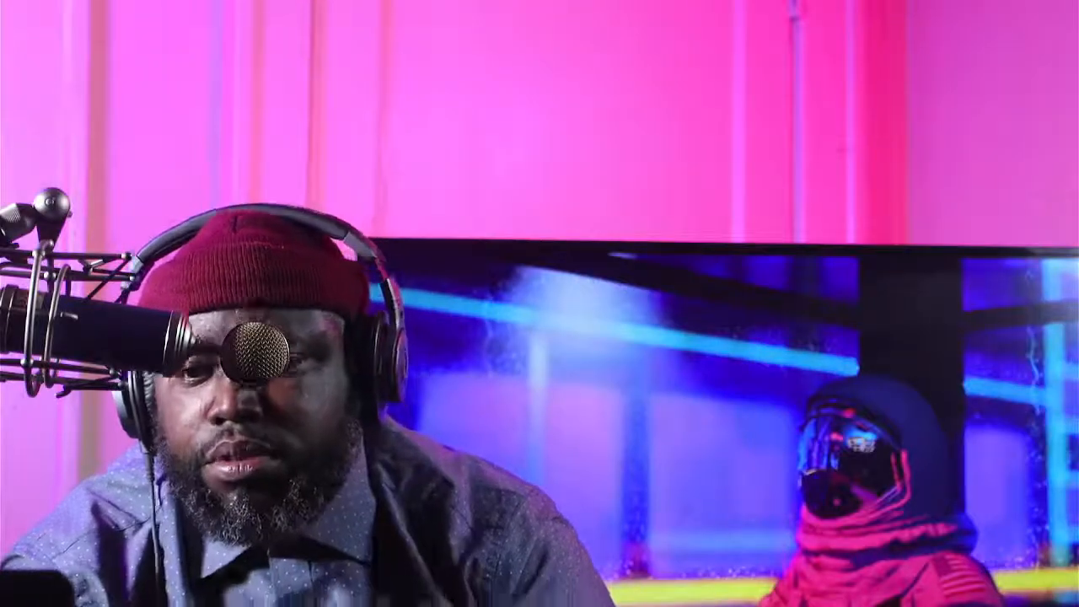
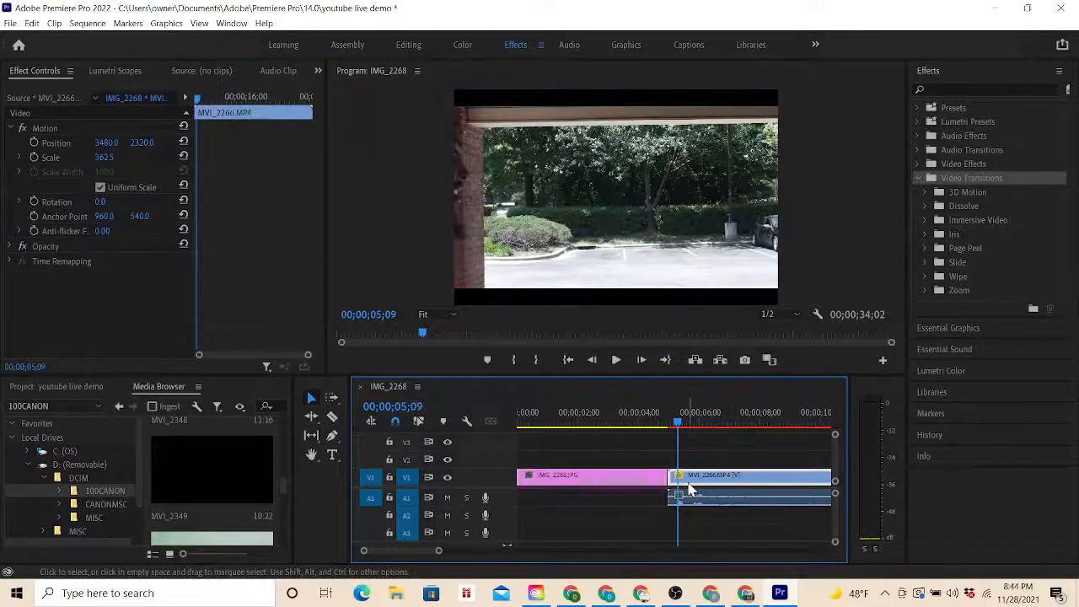
- Slide the unlinked MVI_2266 audio out of sync and back into place, and delete it from track A1
drag(690, 504, 650, 509)
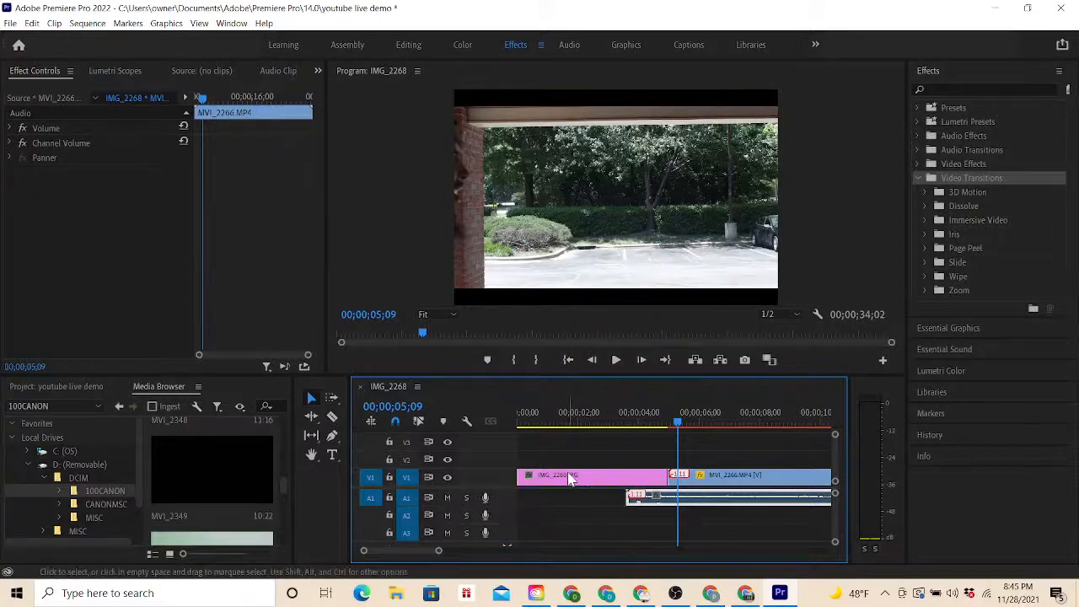
drag(651, 506, 687, 510)
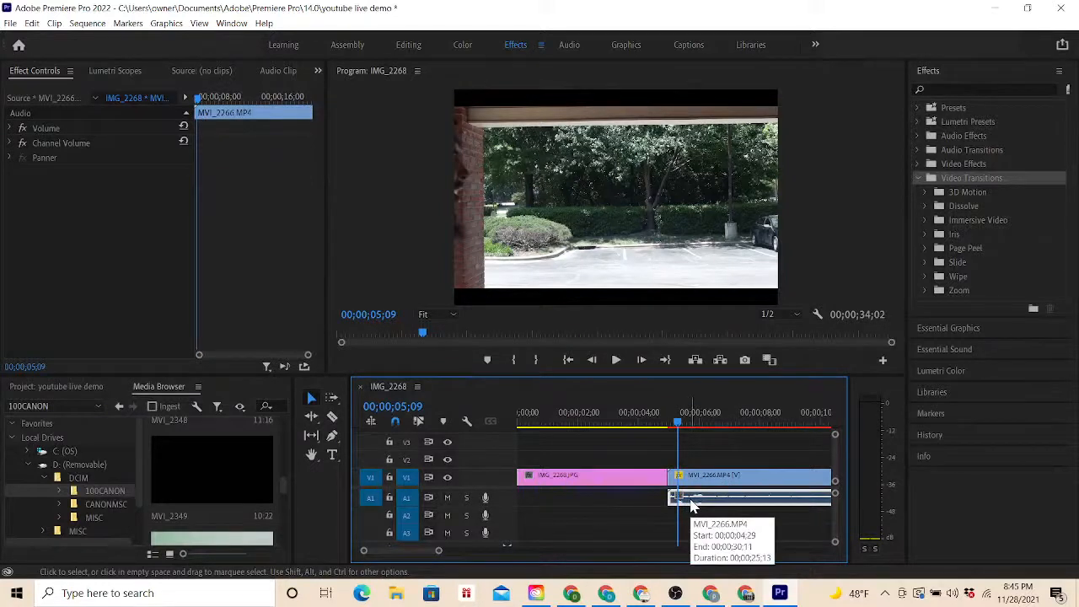
key(Delete)
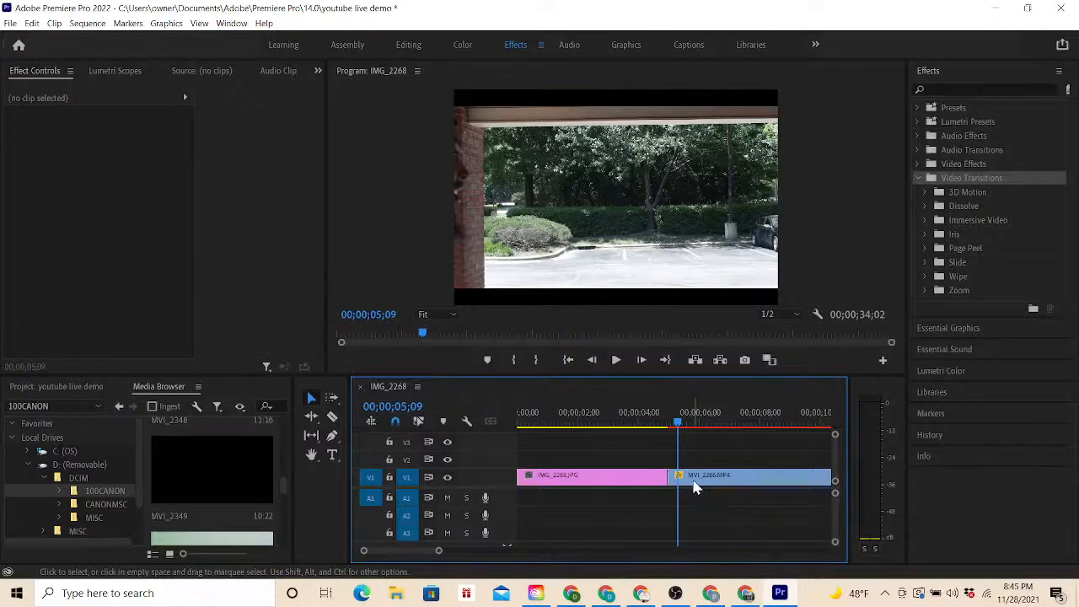
right_click(695, 488)
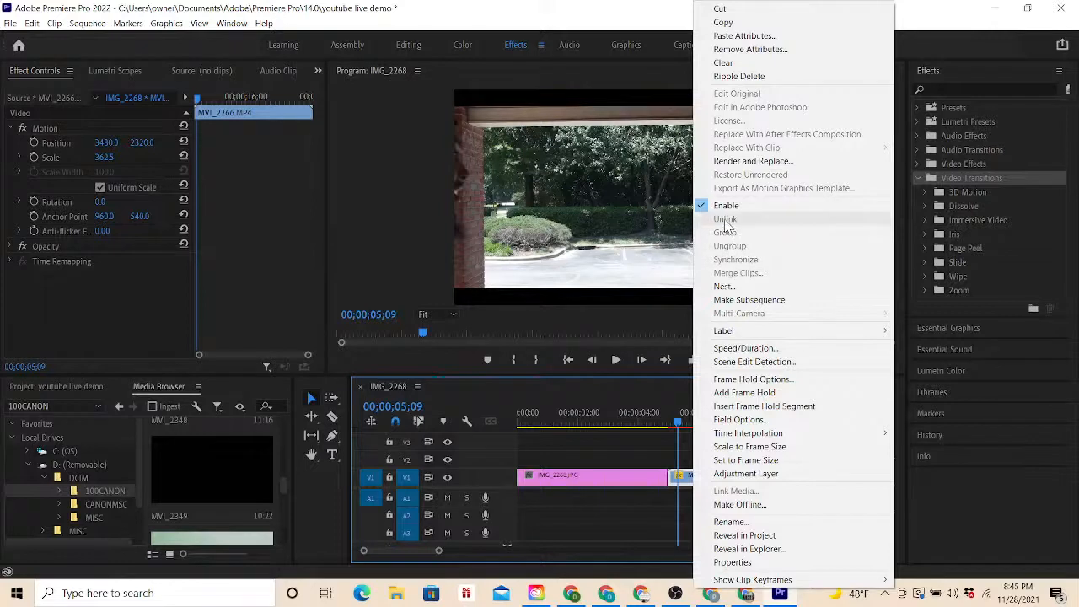
click(385, 232)
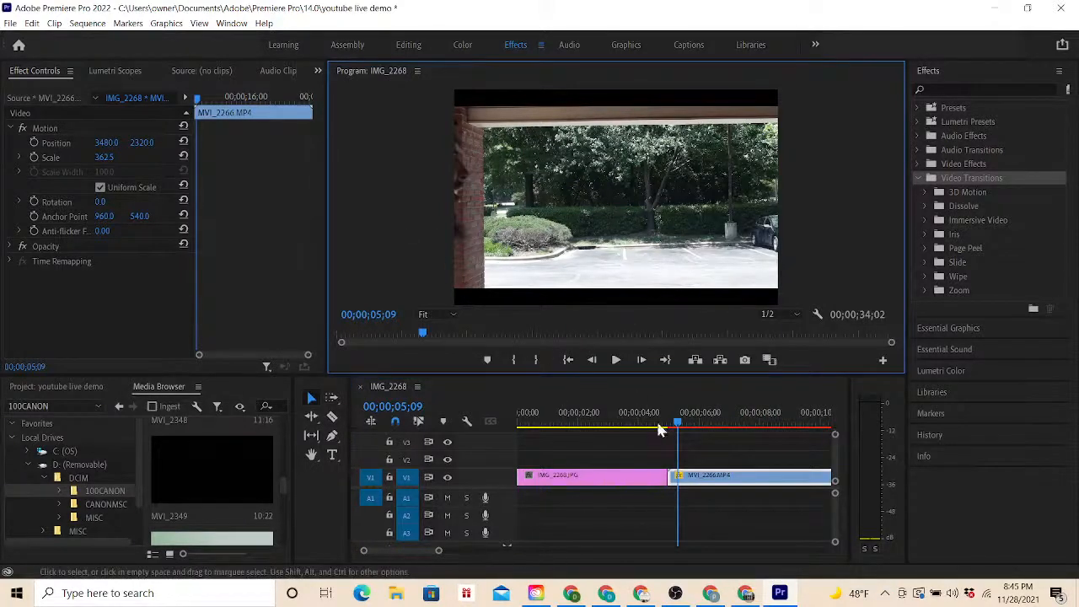
- Play the sequence from just before the cut between the IMG_2268 photo and the MVI_2266 clip
drag(680, 429, 666, 430)
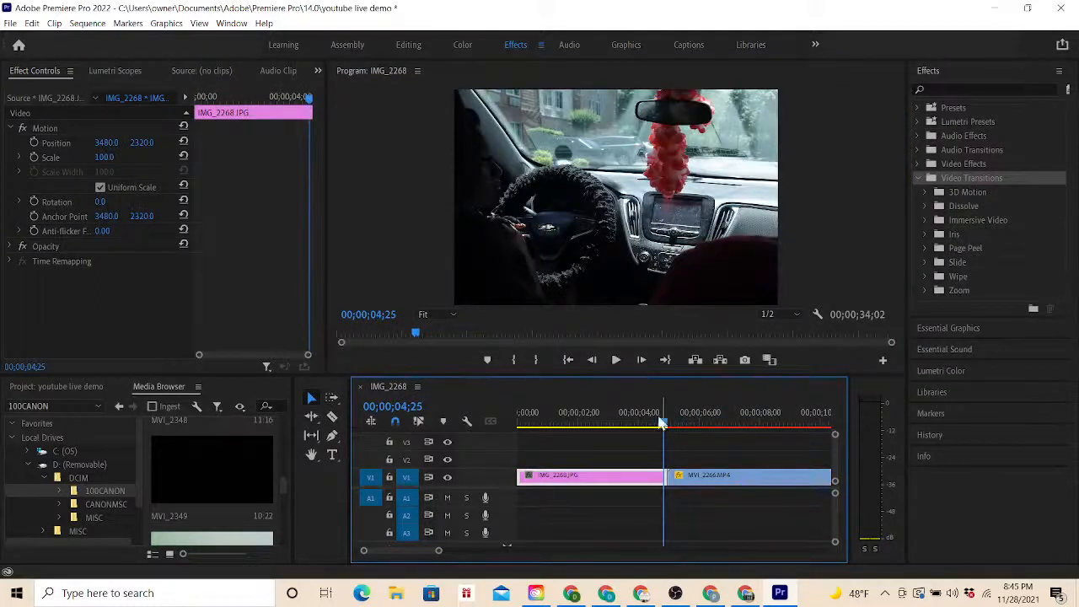
click(616, 360)
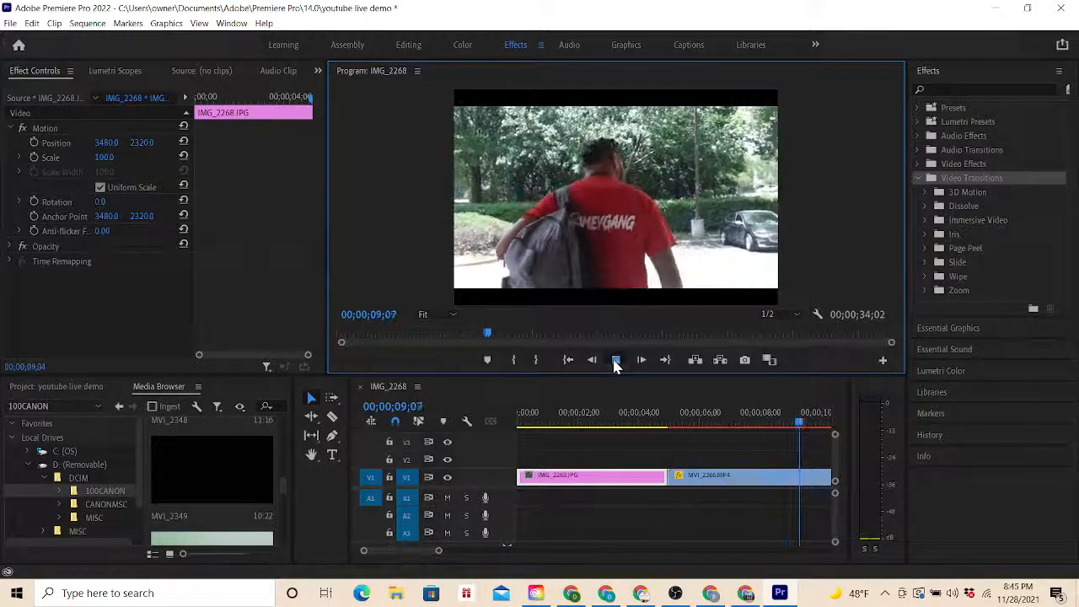
- Trim the start of the MVI_2266 clip to the frame at 00;00;10;18 and butt it against the IMG_2268 photo
click(615, 360)
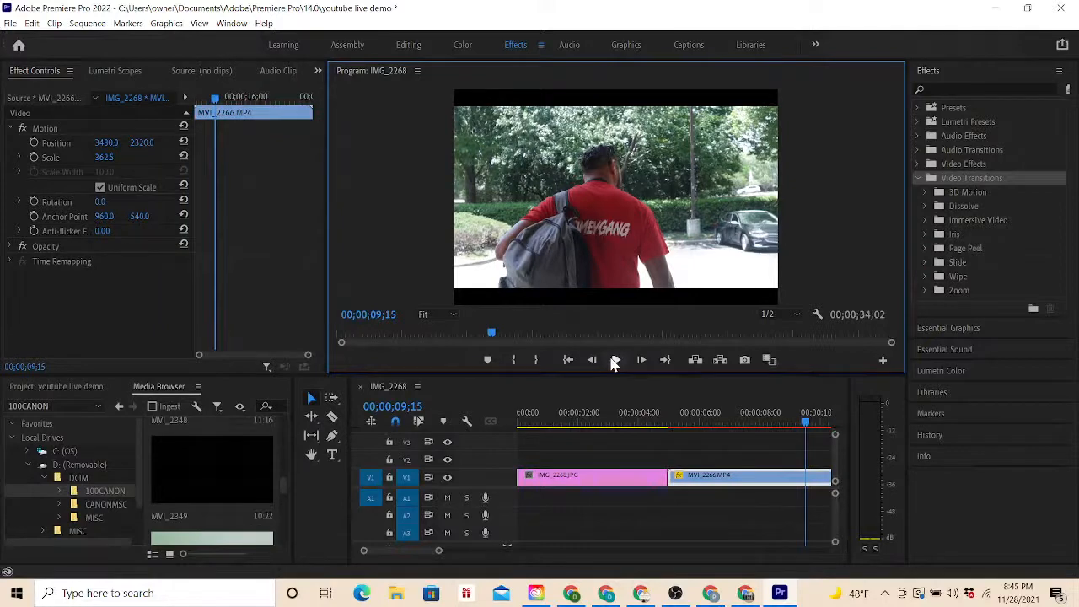
click(614, 360)
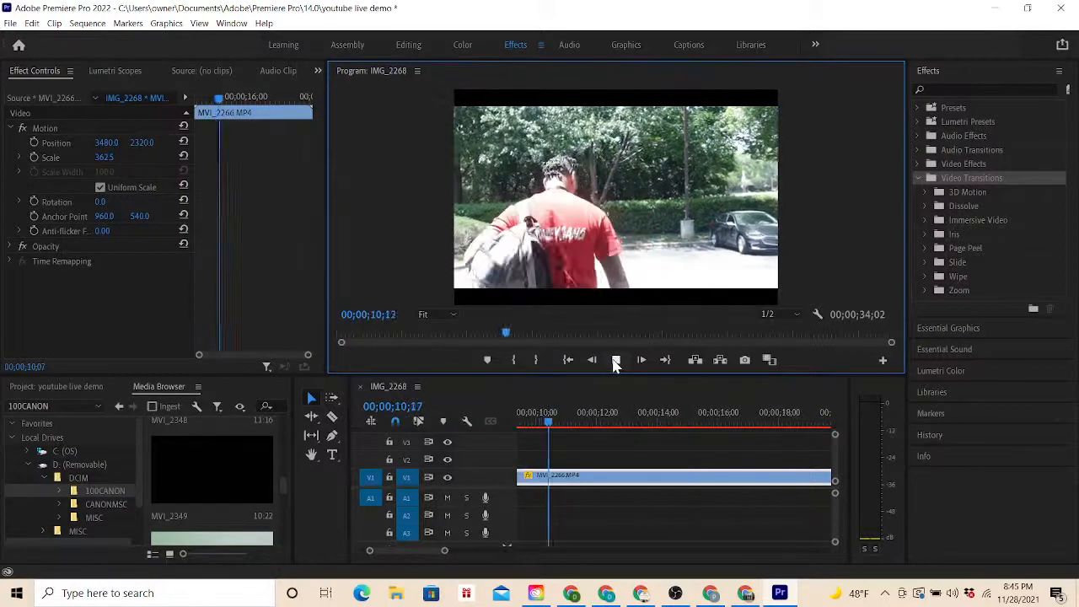
click(616, 360)
drag(608, 427, 556, 420)
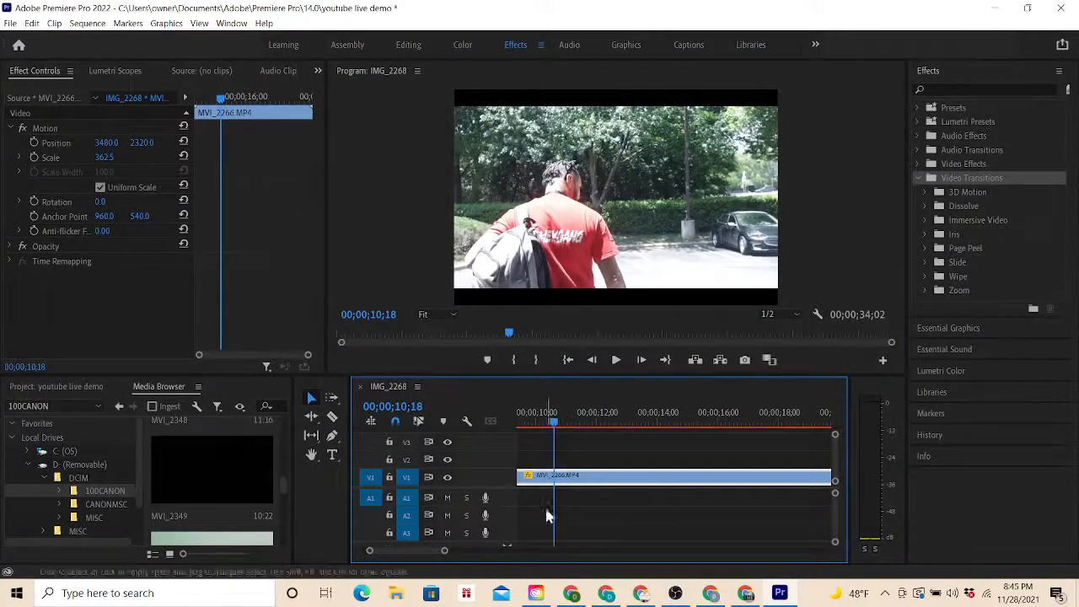
drag(429, 551, 426, 552)
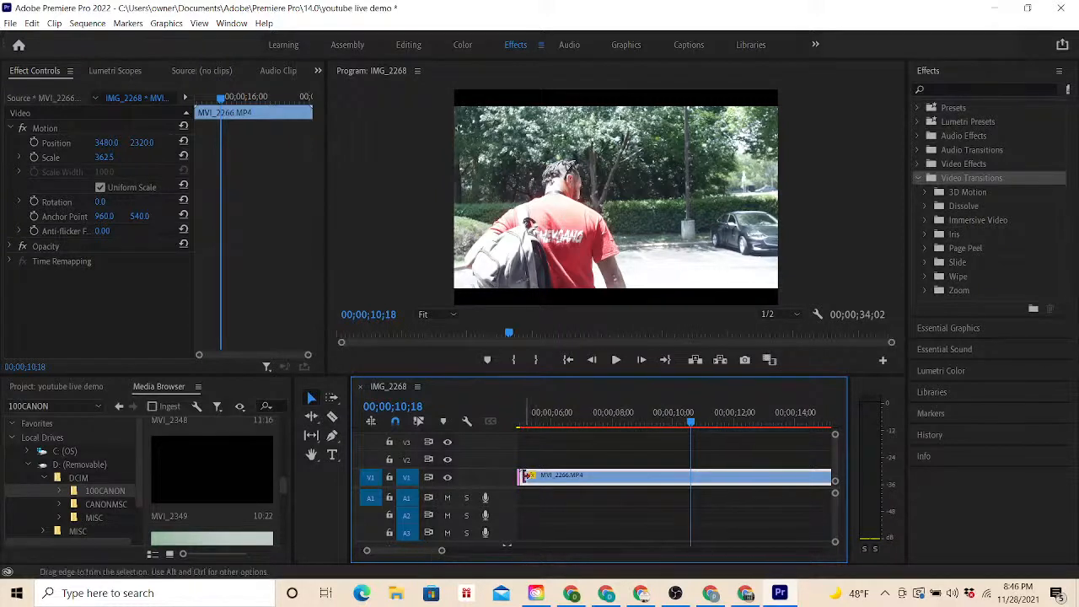
click(523, 477)
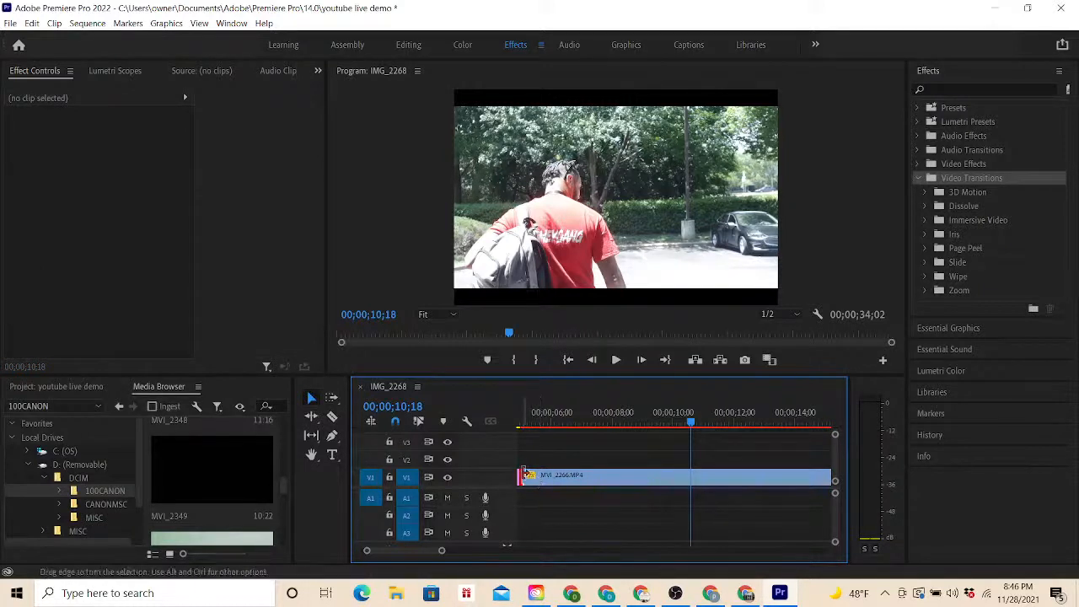
drag(522, 475, 555, 498)
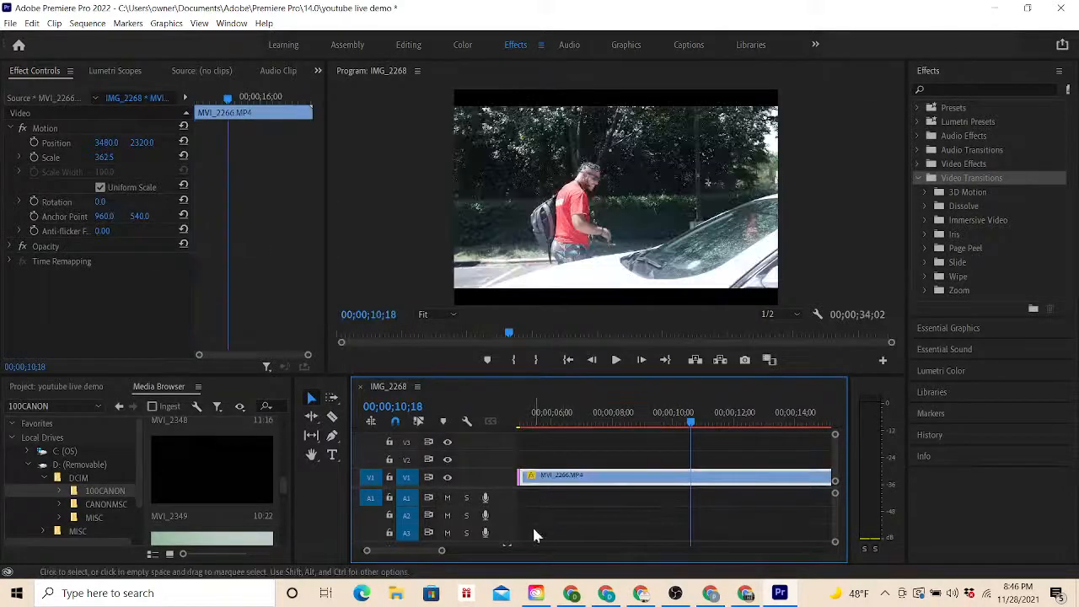
- Play from just before the photo cut to find an end point, and trim the end of MVI_2266 to 00;00;13;10
drag(421, 553, 414, 553)
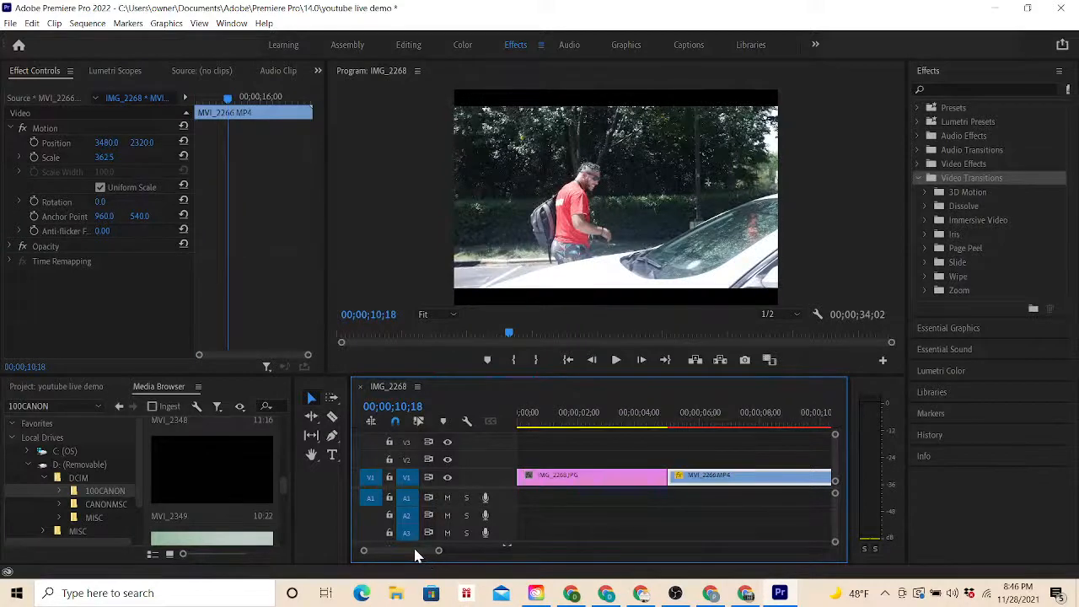
click(645, 422)
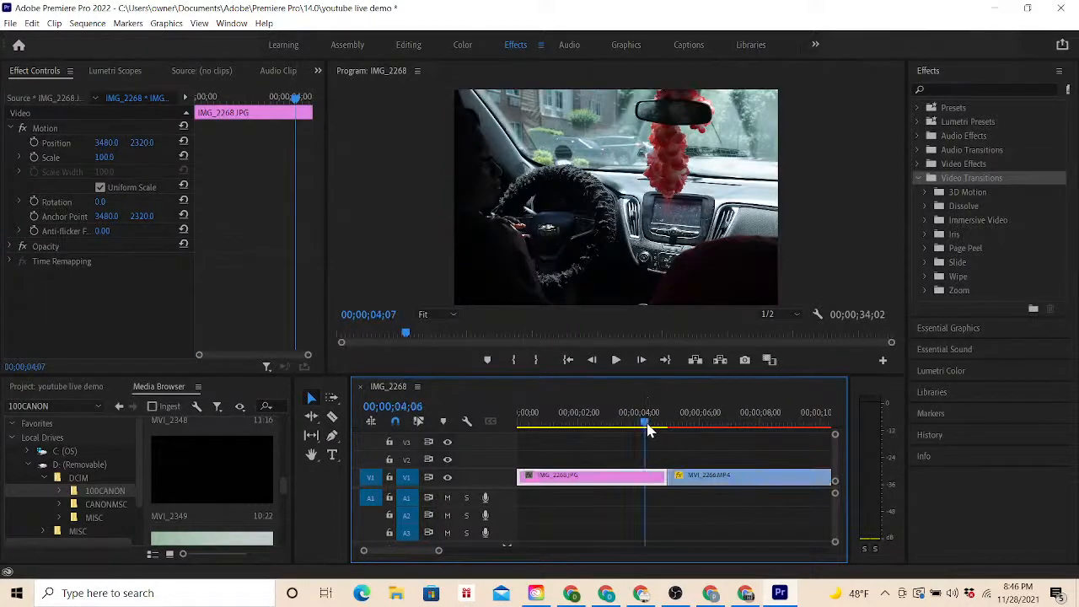
click(616, 360)
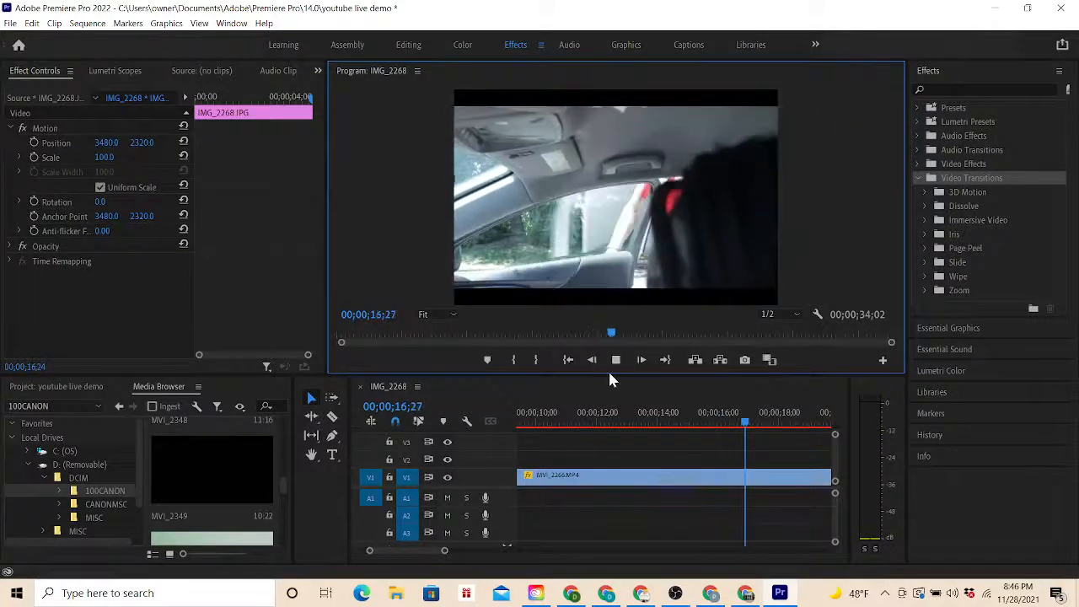
click(615, 360)
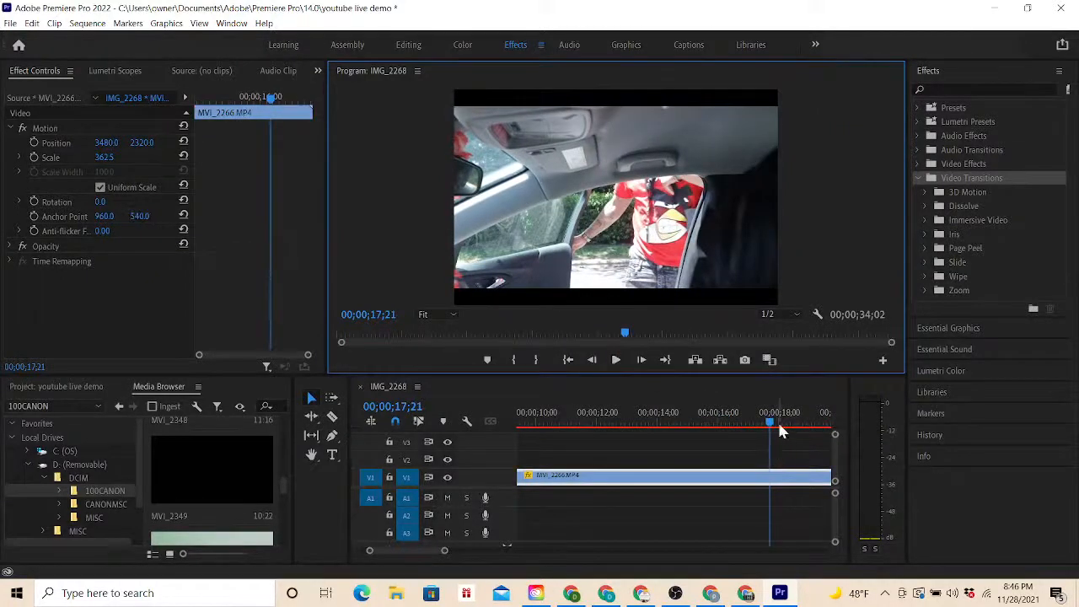
drag(768, 425, 637, 422)
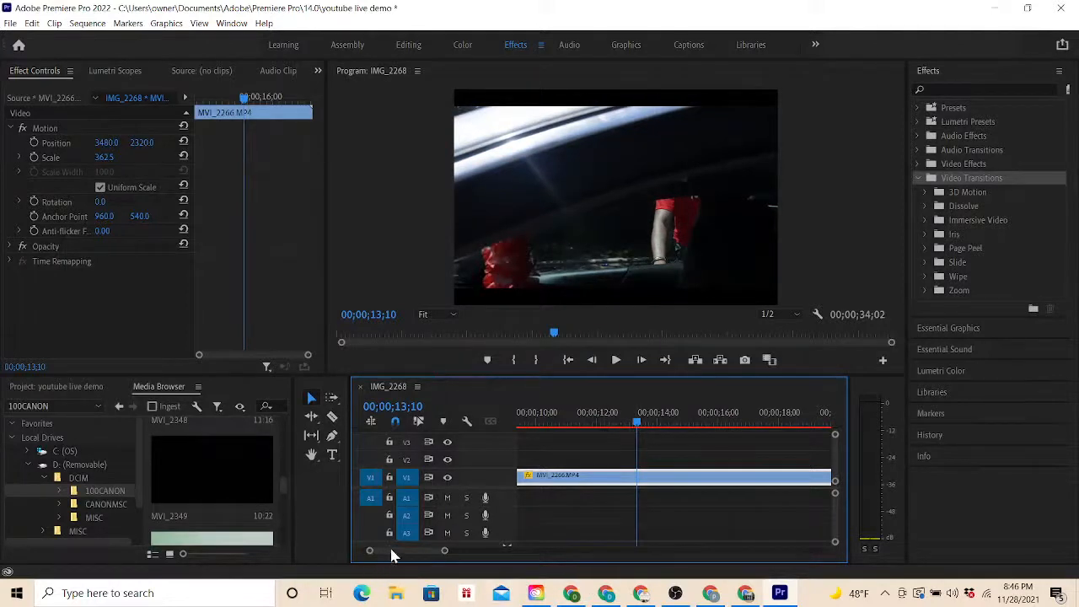
scroll(393, 549, down, 3)
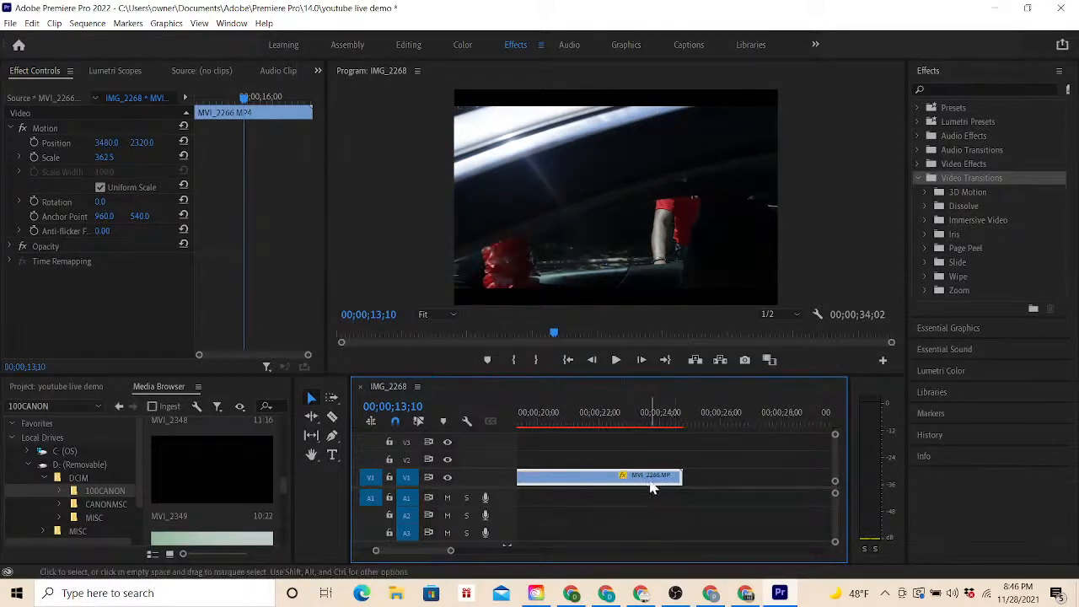
mouse_move(677, 476)
mouse_down()
mouse_move(510, 477)
mouse_move(685, 477)
mouse_up()
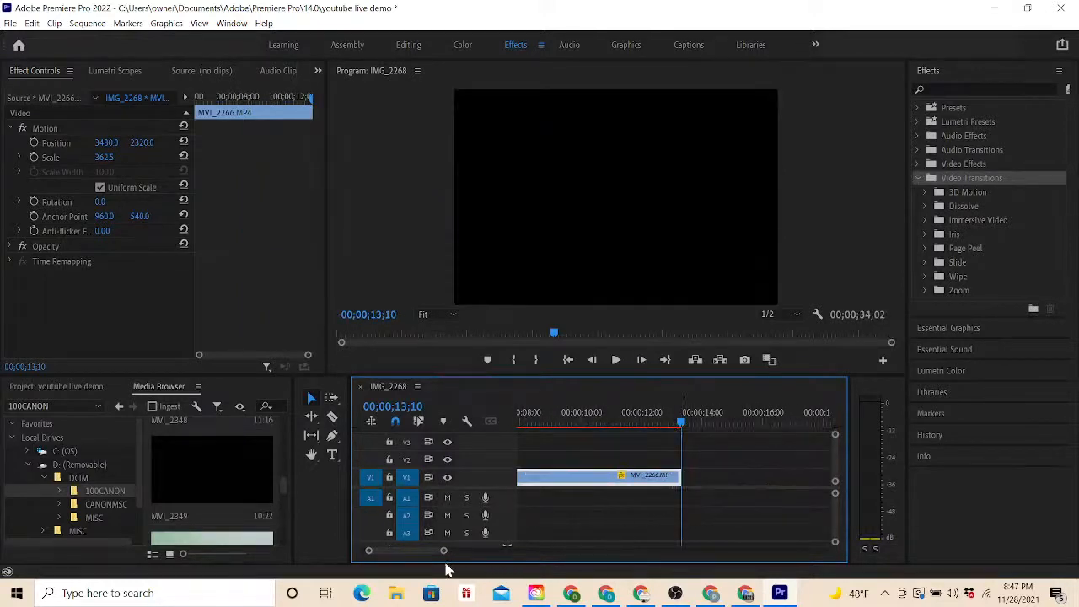
- Play the sequence from near the end of the photo through the shortened MVI_2266 clip
drag(428, 552, 405, 554)
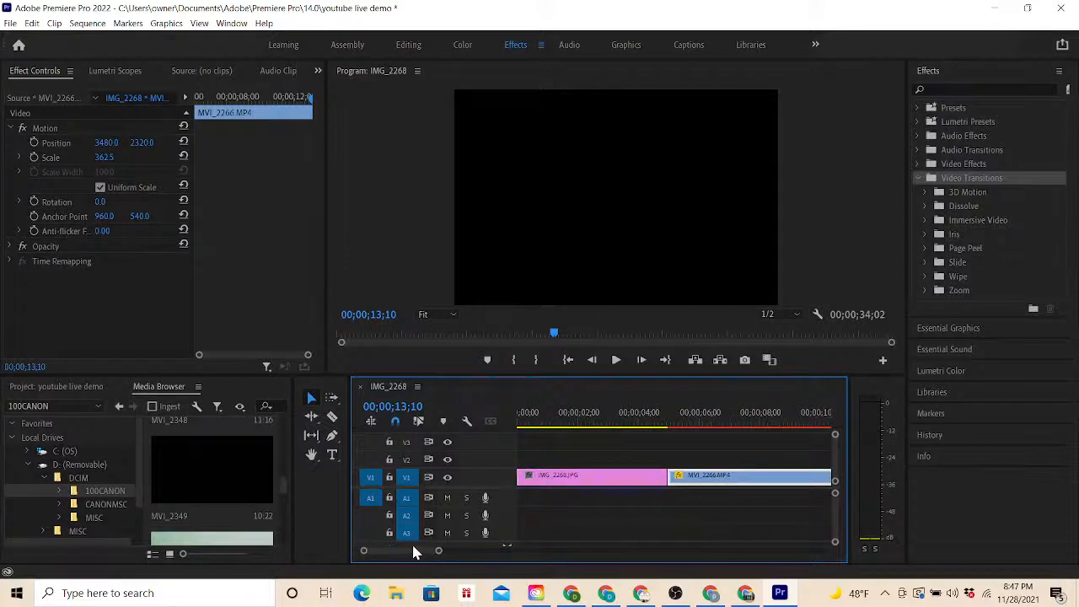
click(643, 432)
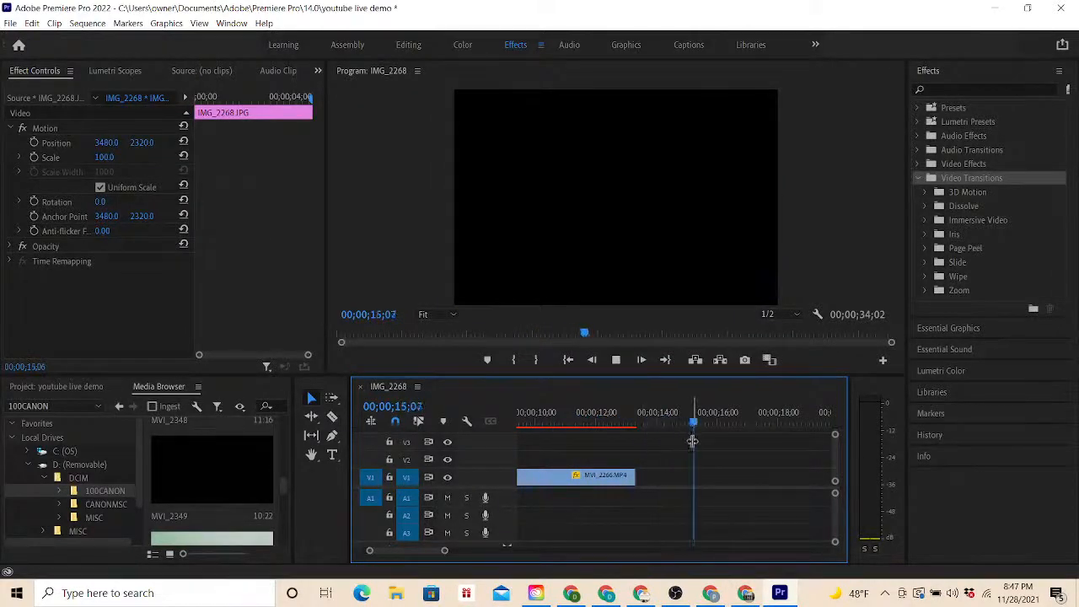
click(615, 363)
- Move the MVI_2274 video directly after MVI_2266 on track V1 and delete its leftover audio from track A1
drag(392, 550, 401, 550)
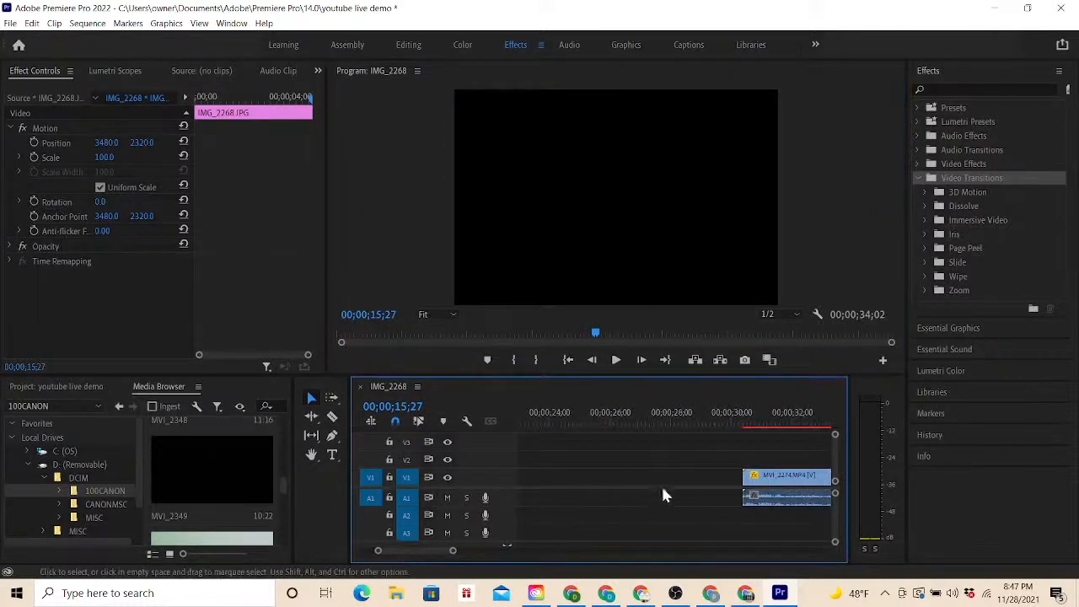
drag(774, 485, 661, 488)
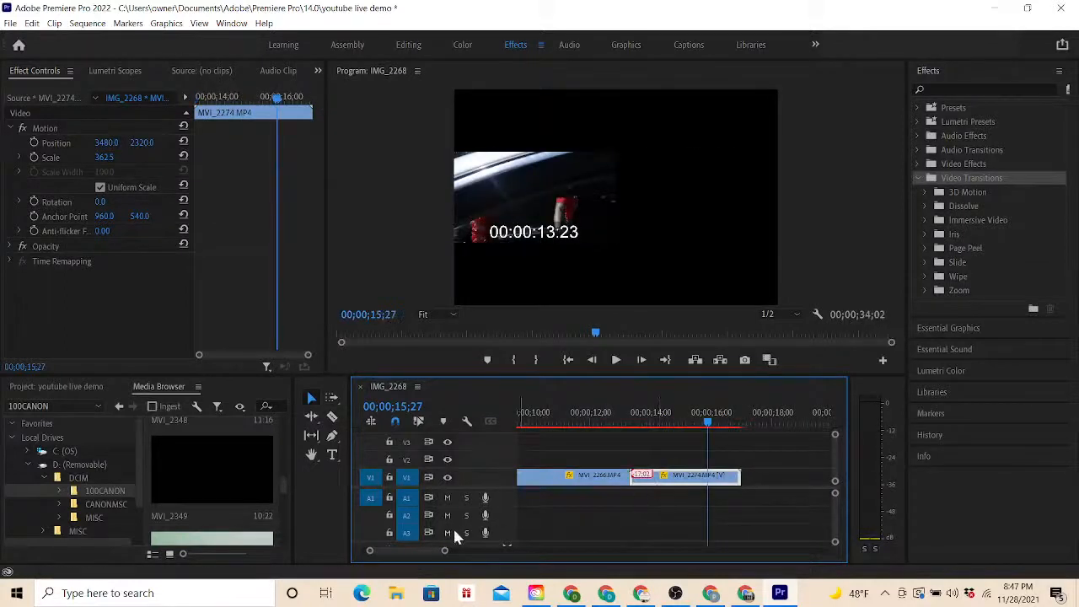
drag(431, 557, 442, 557)
click(711, 507)
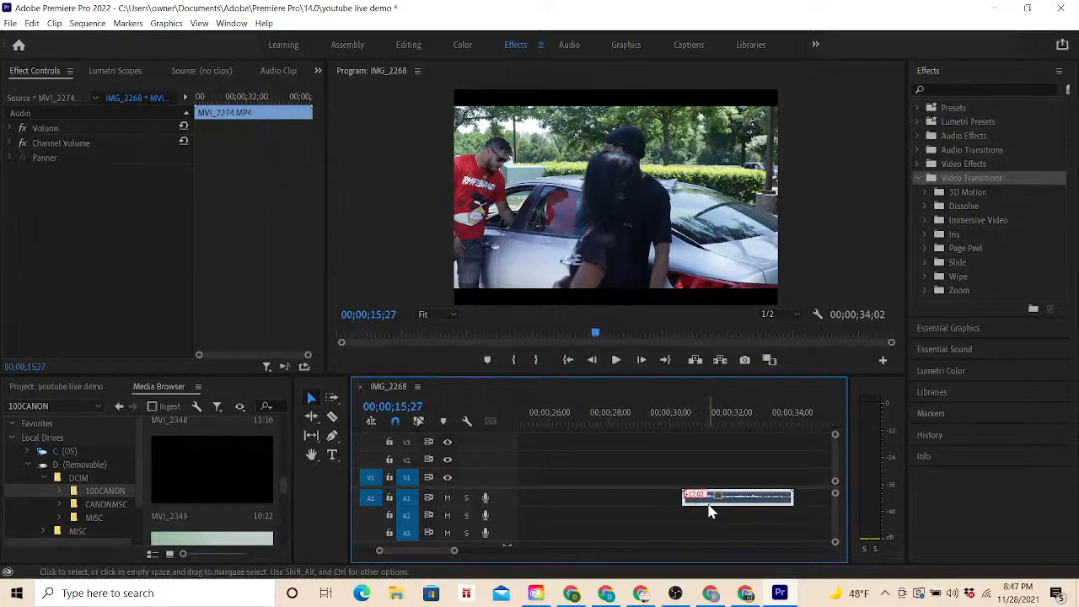
key(Delete)
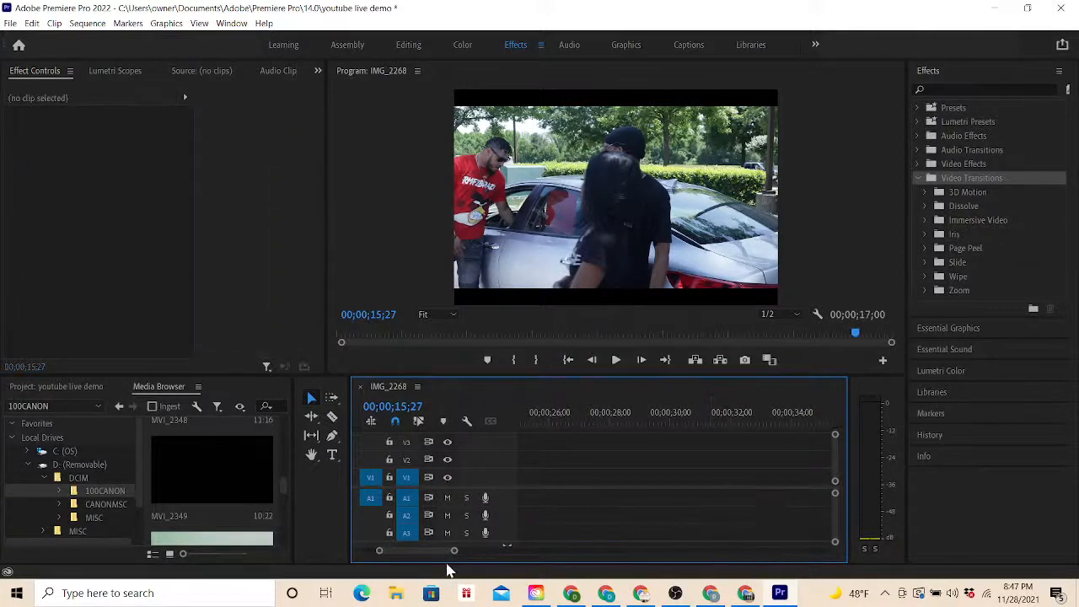
- Play the opening of the sequence and delete the IMG_2268 photo from track V1
drag(435, 548, 426, 553)
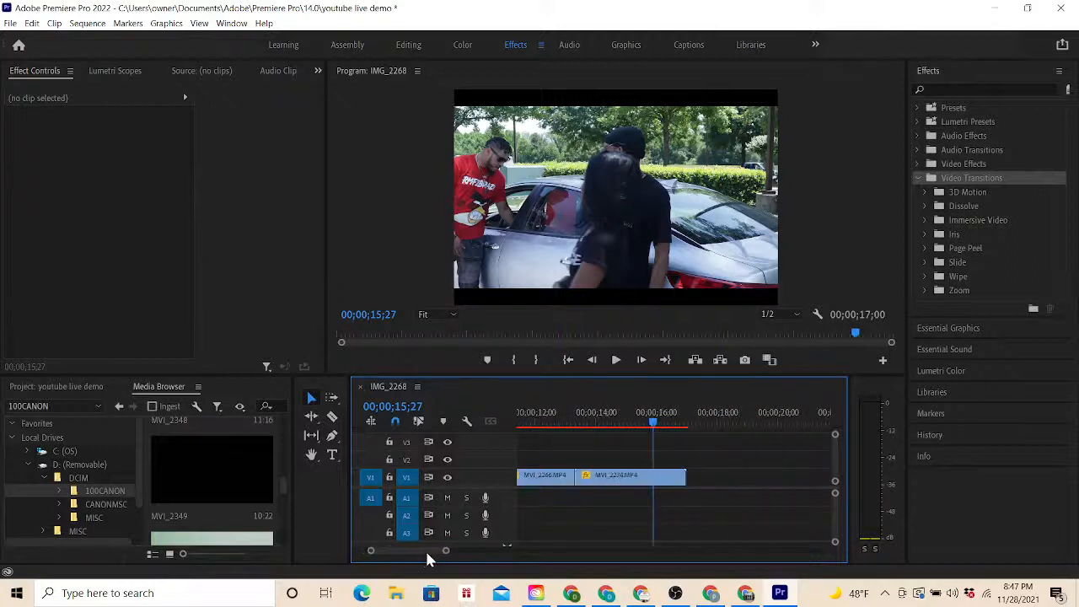
click(548, 421)
key(space)
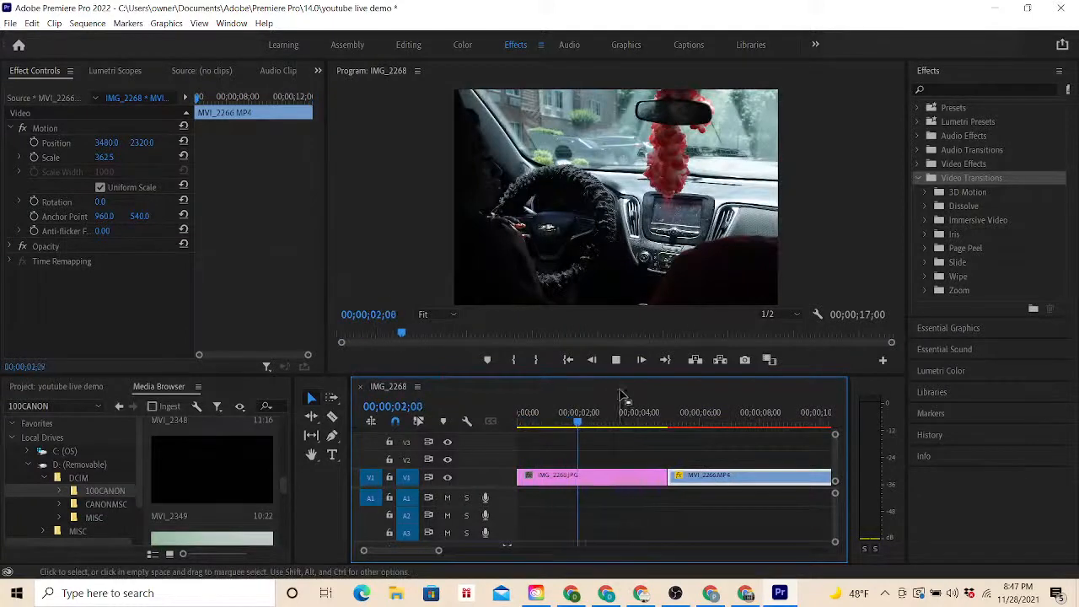
click(616, 360)
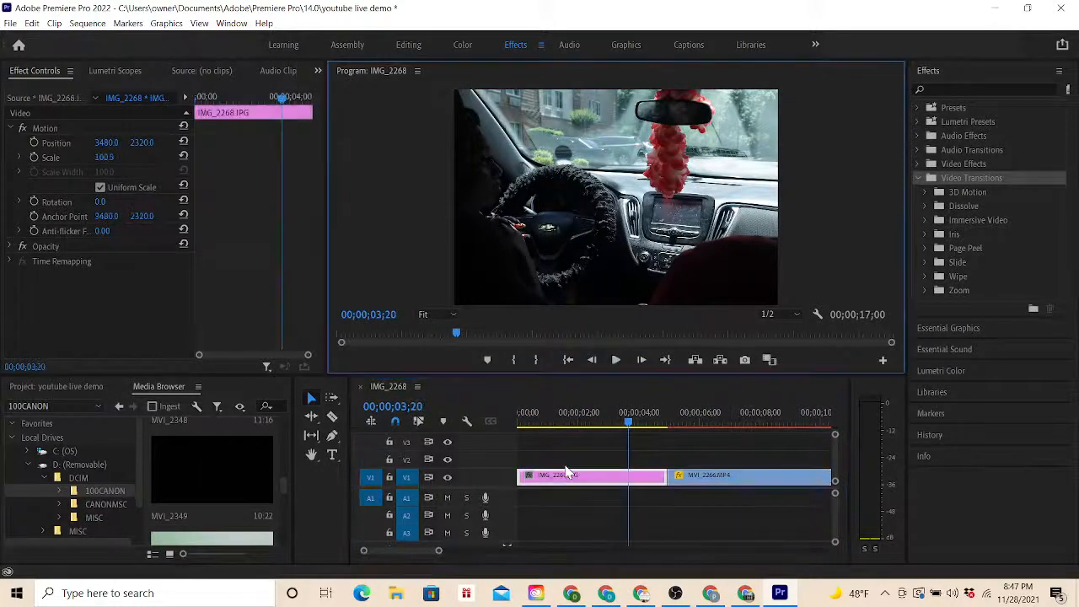
click(585, 485)
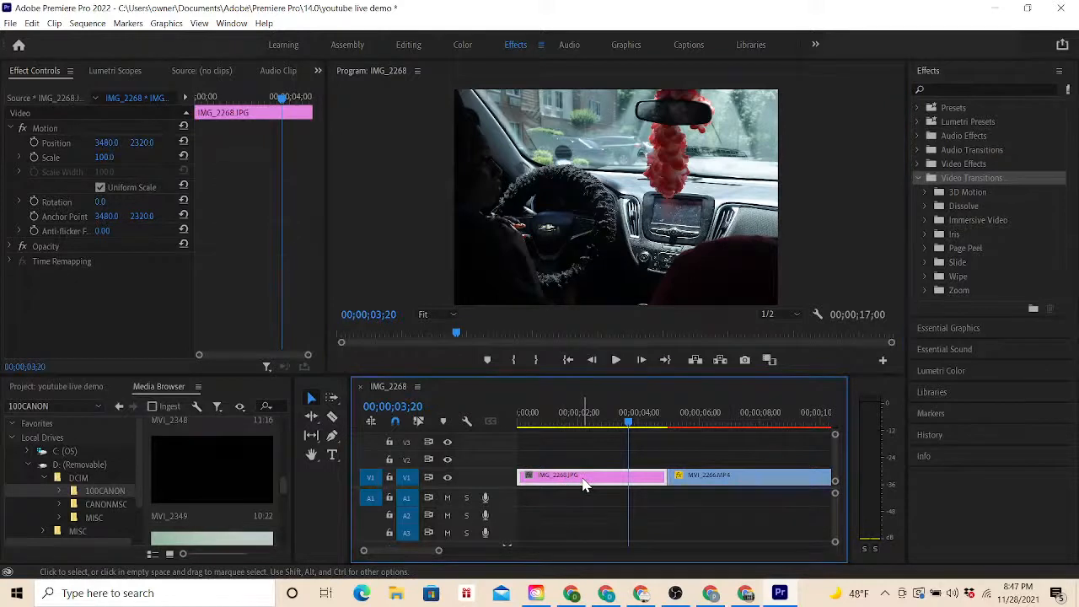
key(Delete)
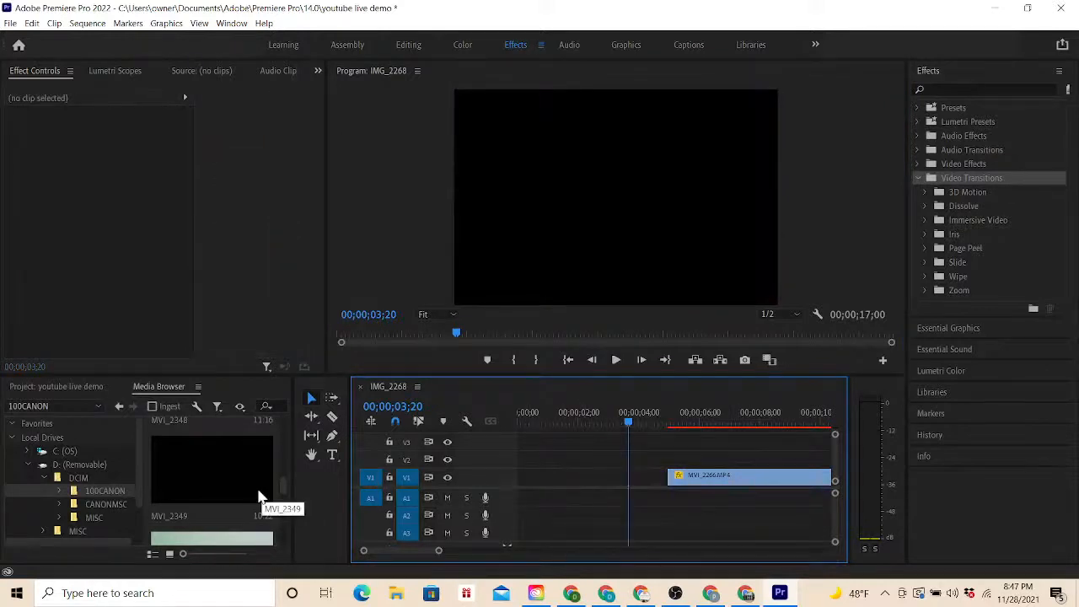
- Find MVI_2272 in the 100CANON folder and place it at the start of the sequence on track V2
mouse_move(280, 484)
mouse_down()
mouse_move(280, 476)
mouse_move(280, 500)
mouse_up()
scroll(281, 493, up, 5)
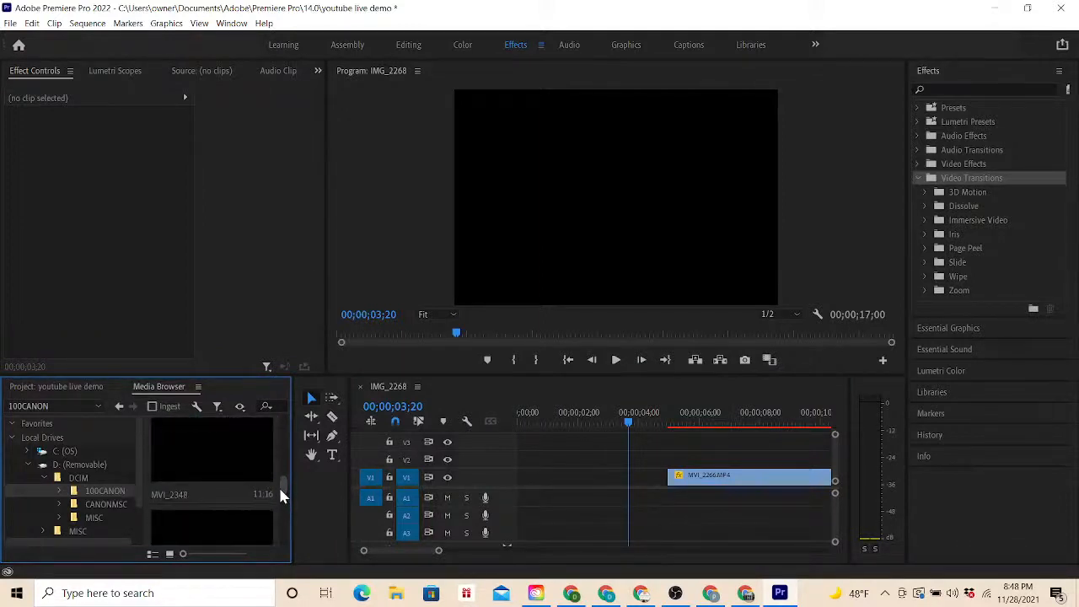
scroll(281, 493, up, 3)
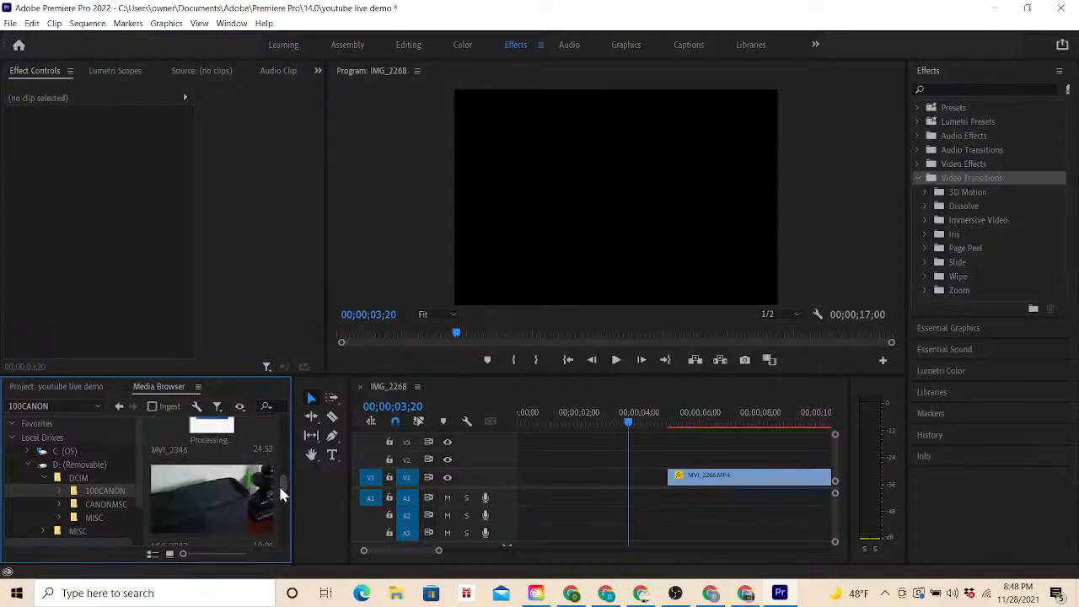
drag(280, 486, 282, 469)
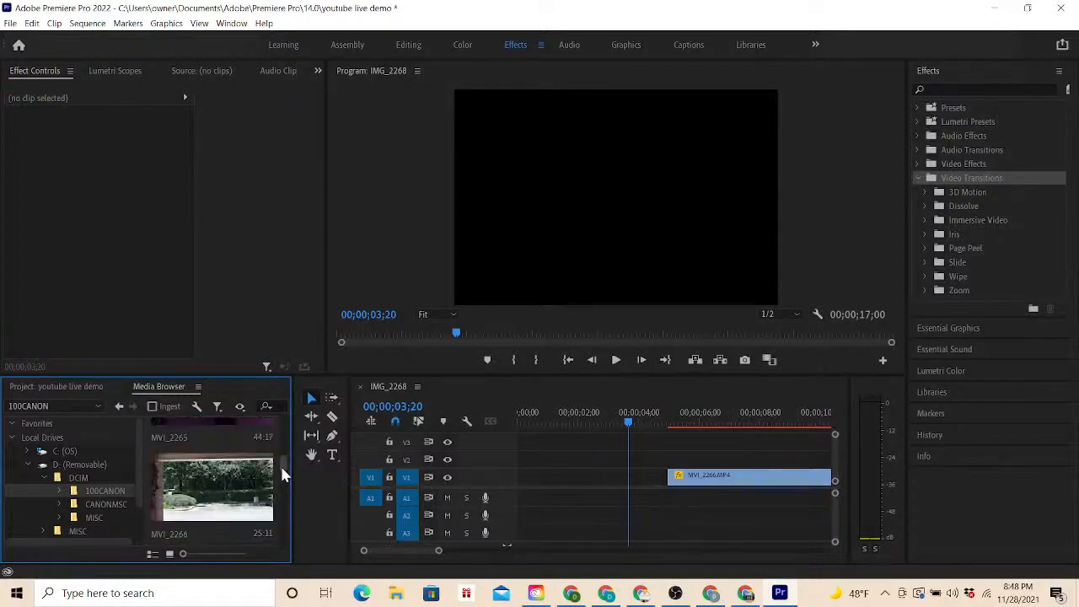
scroll(282, 466, down, 2)
scroll(282, 472, down, 2)
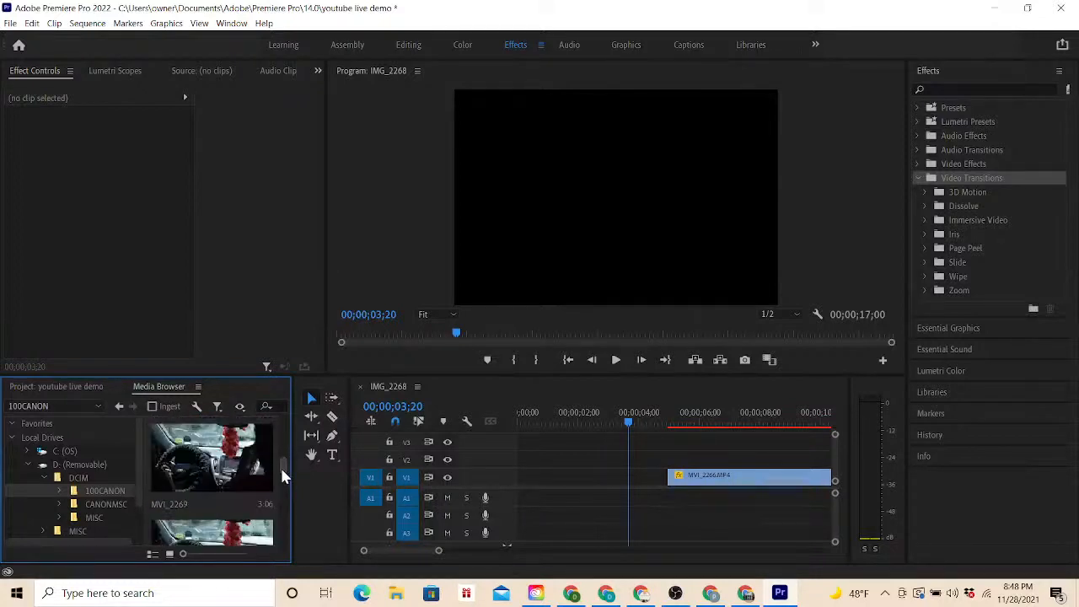
scroll(282, 474, down, 2)
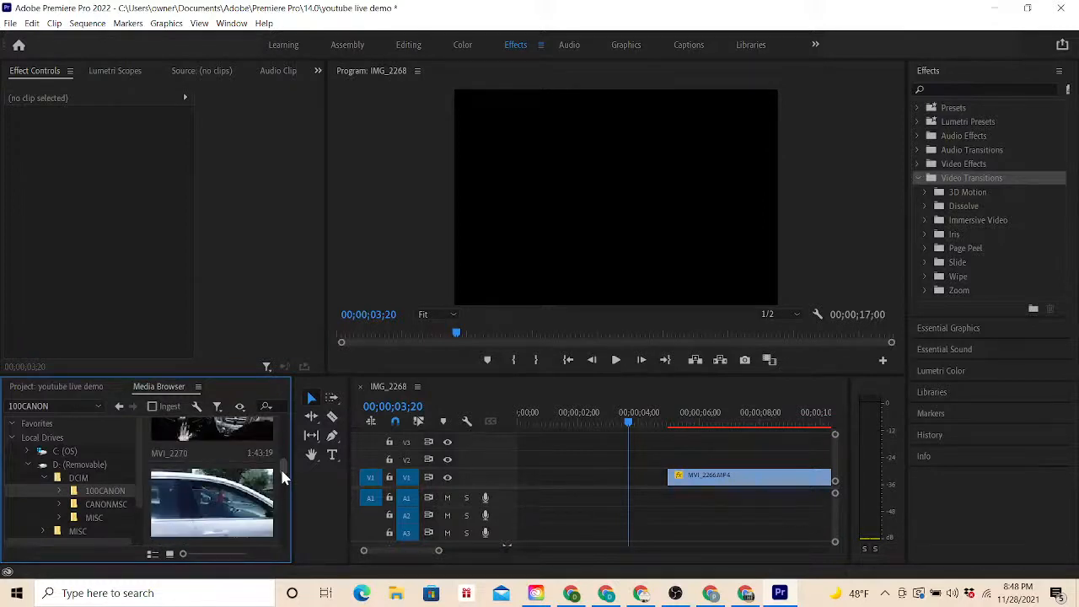
scroll(282, 478, down, 2)
scroll(281, 478, down, 1)
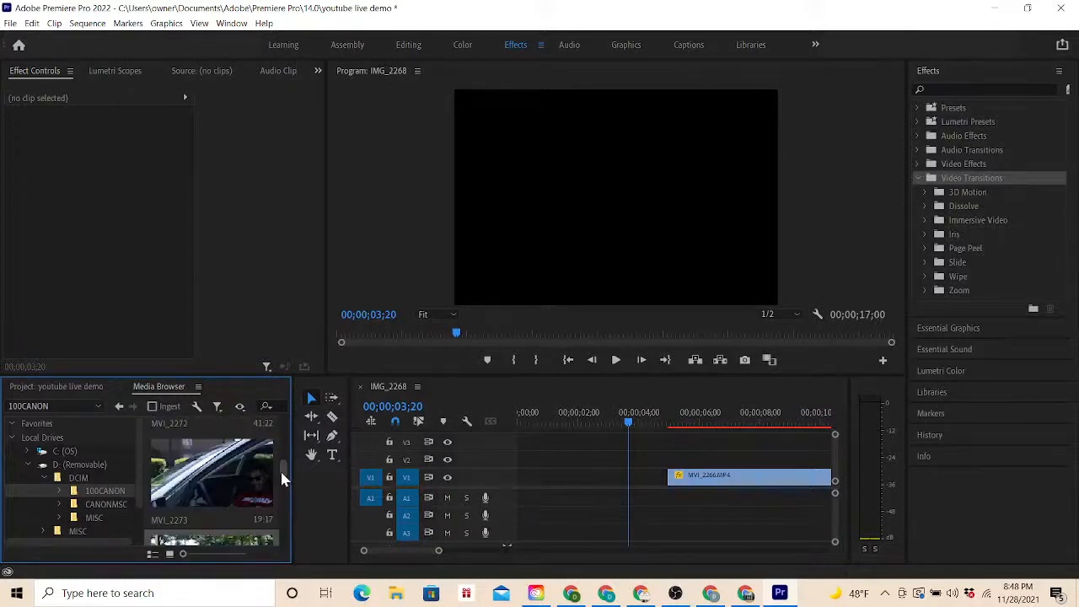
scroll(282, 477, up, 1)
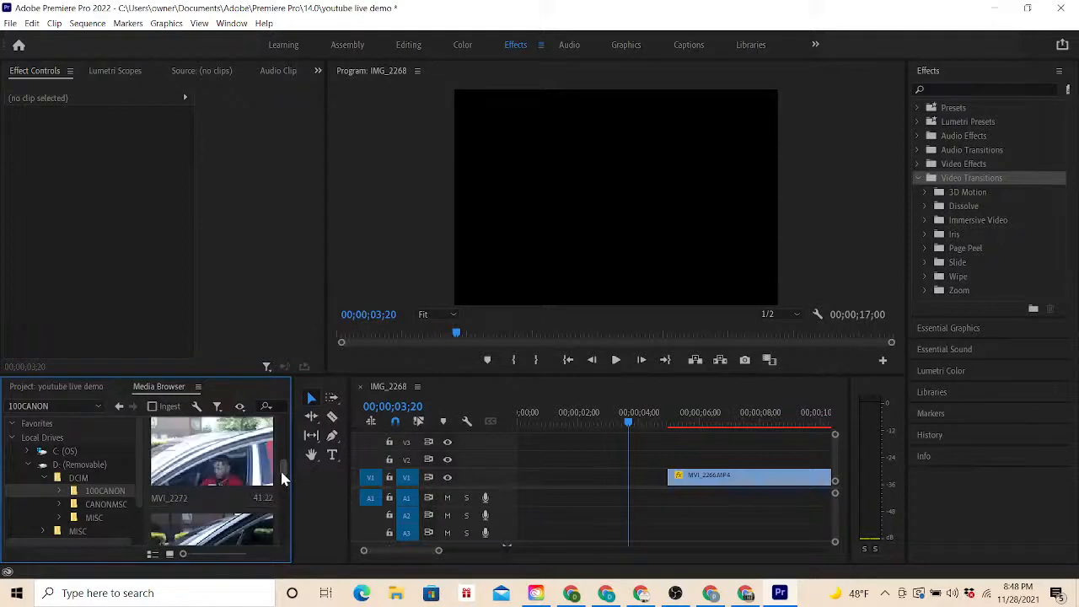
drag(331, 469, 517, 482)
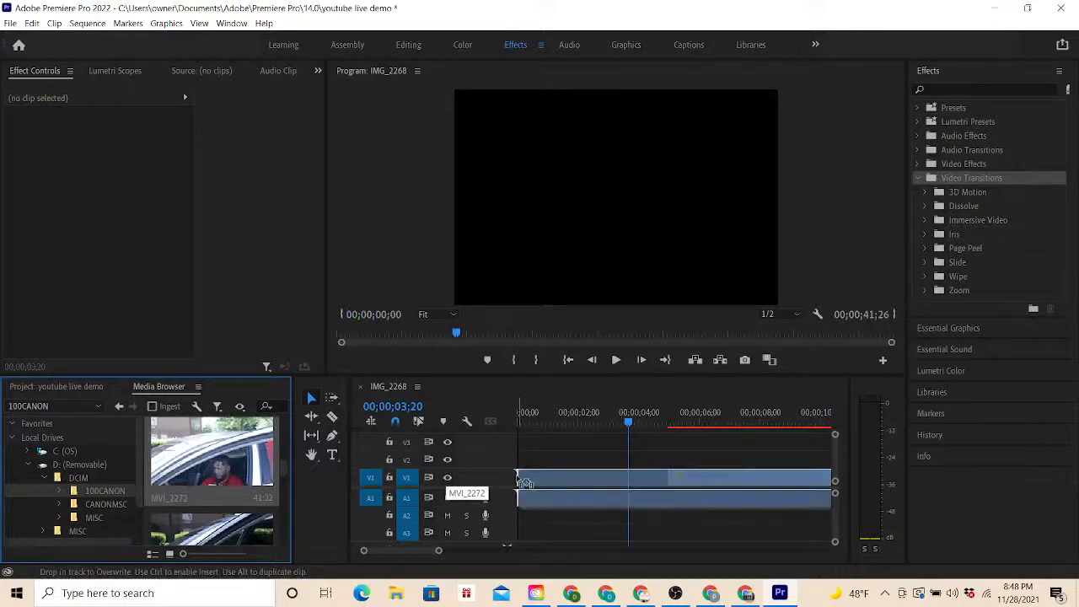
drag(519, 477, 518, 469)
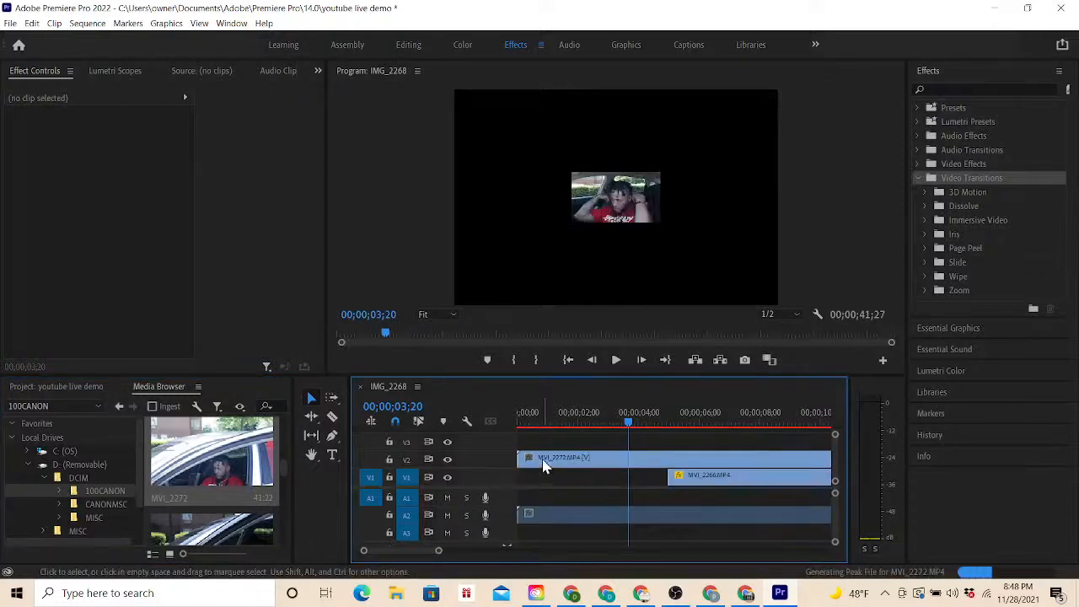
- Delete the MVI_2272 audio from track A2 and return the playhead to 00;00;00;00
click(555, 522)
key(Delete)
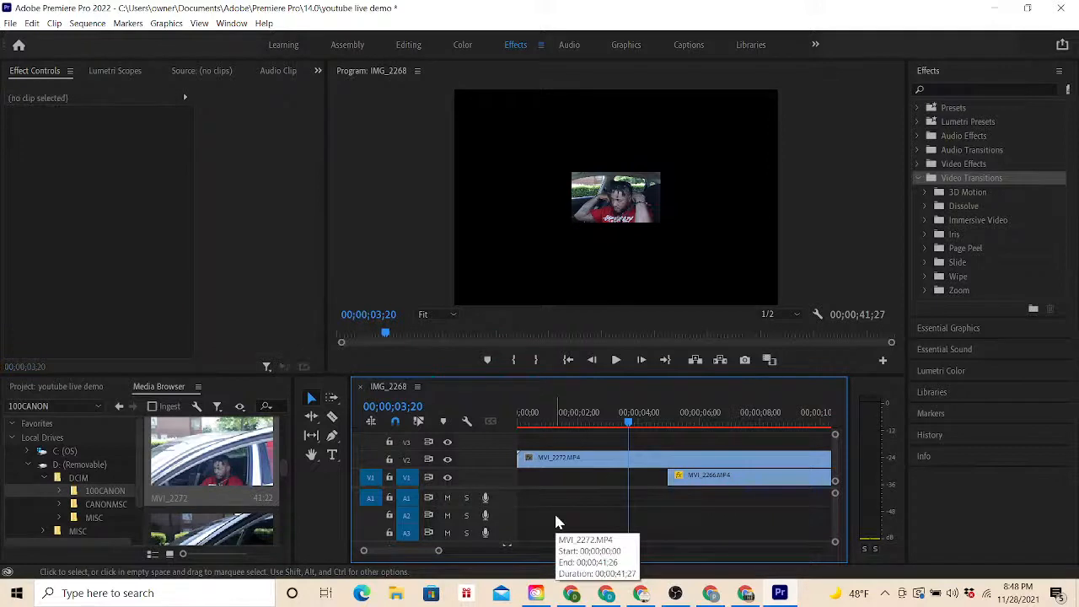
drag(628, 426, 515, 414)
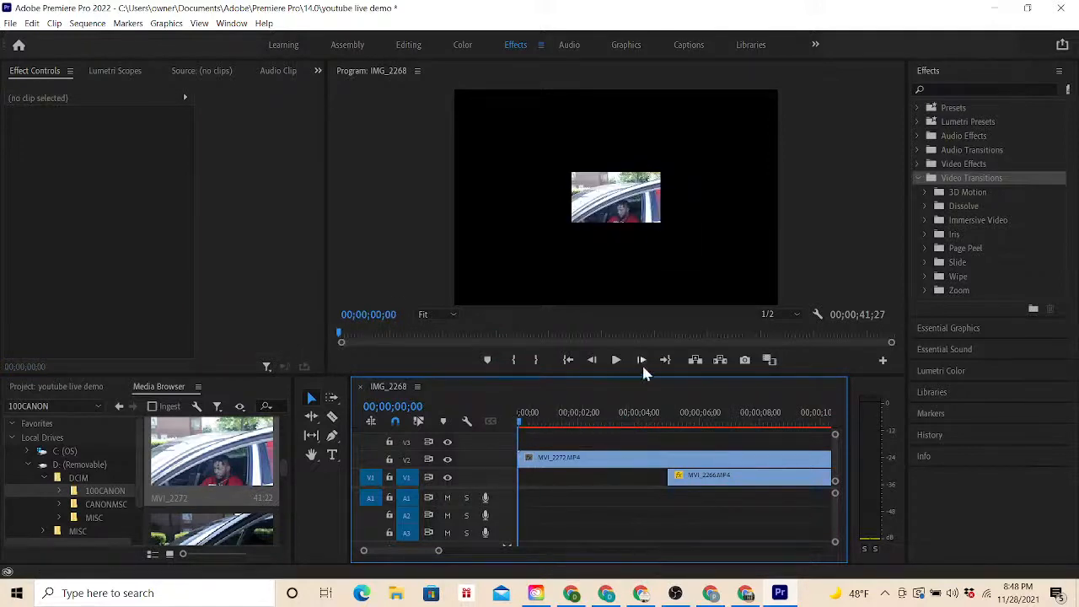
- Set the MVI_2272 clip on track V2 to the sequence's frame size
click(586, 466)
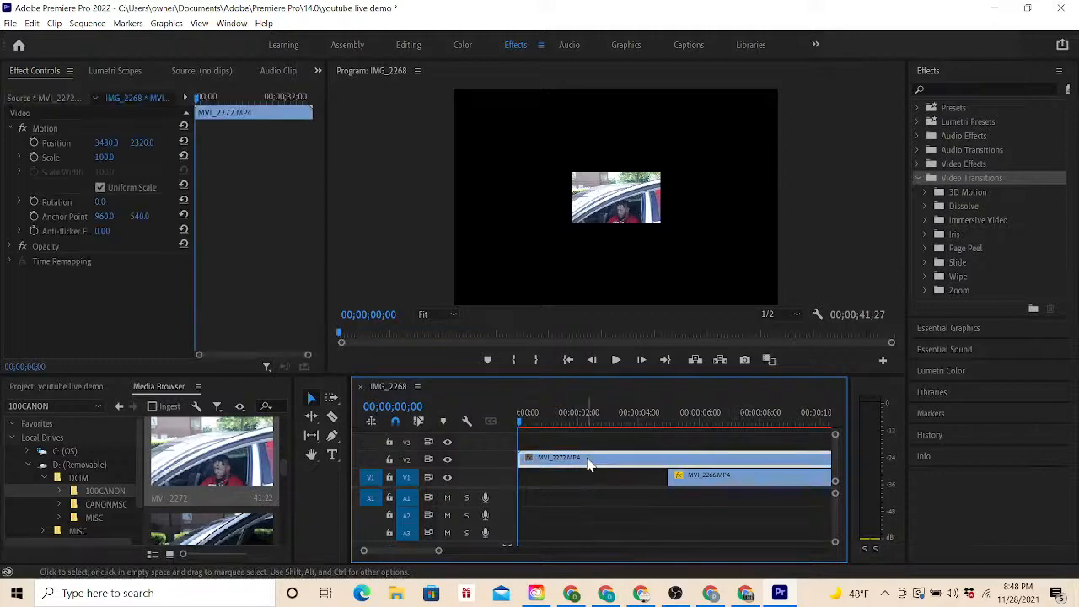
right_click(588, 465)
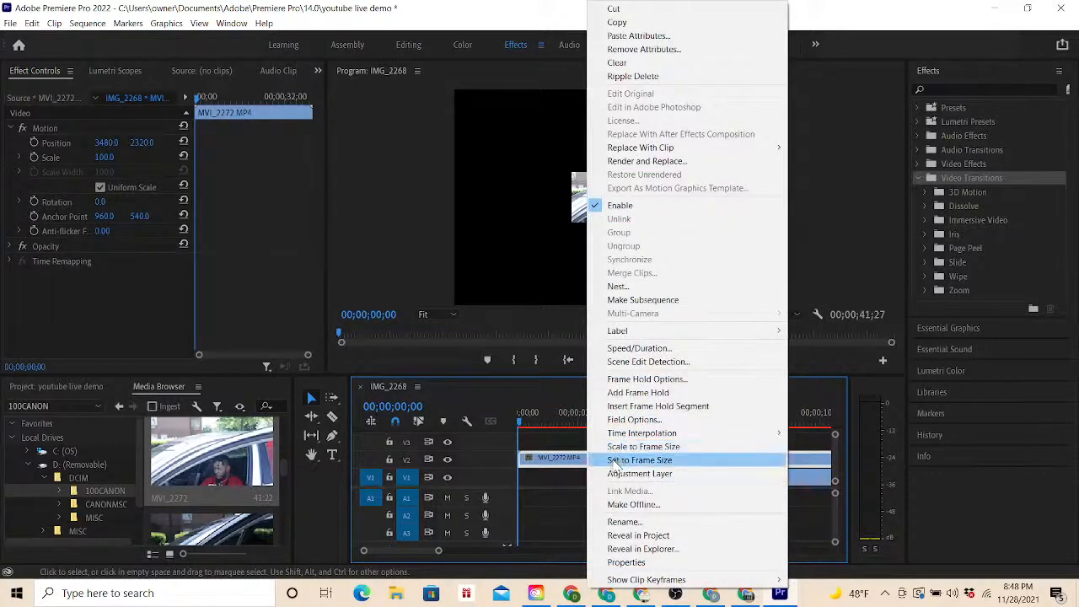
click(616, 461)
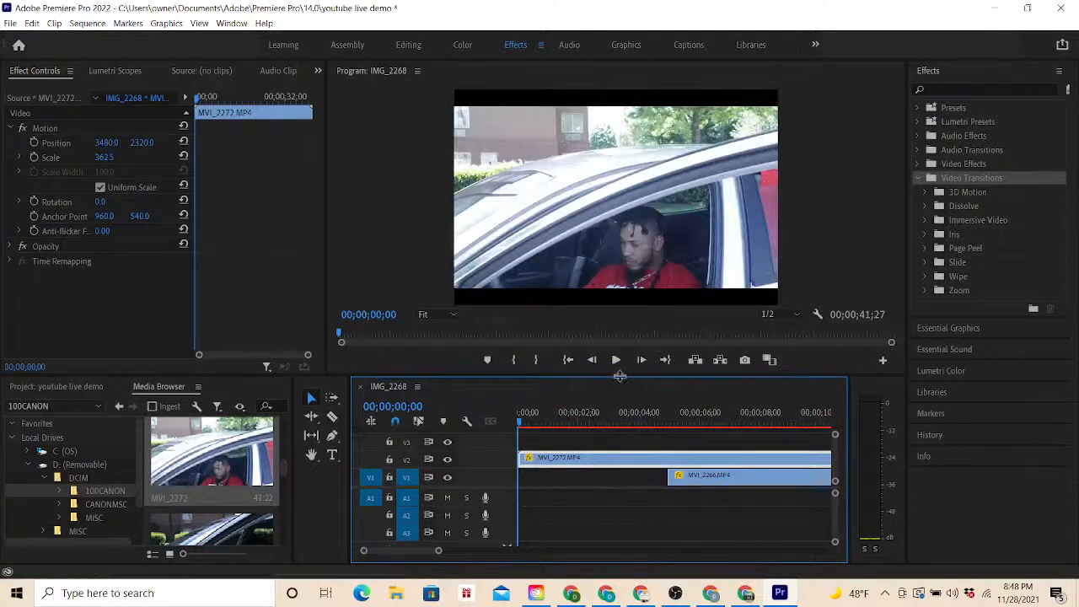
- Play through MVI_2272 to find a better opening and trim the clip's start to 00;00;10;14
click(618, 360)
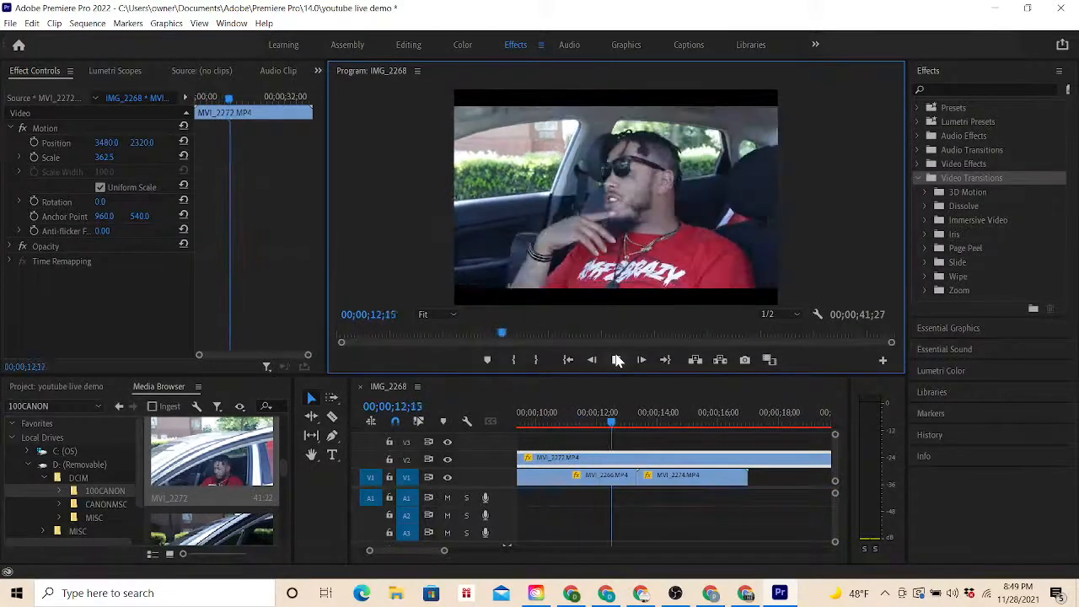
click(616, 359)
click(663, 422)
drag(666, 430, 551, 421)
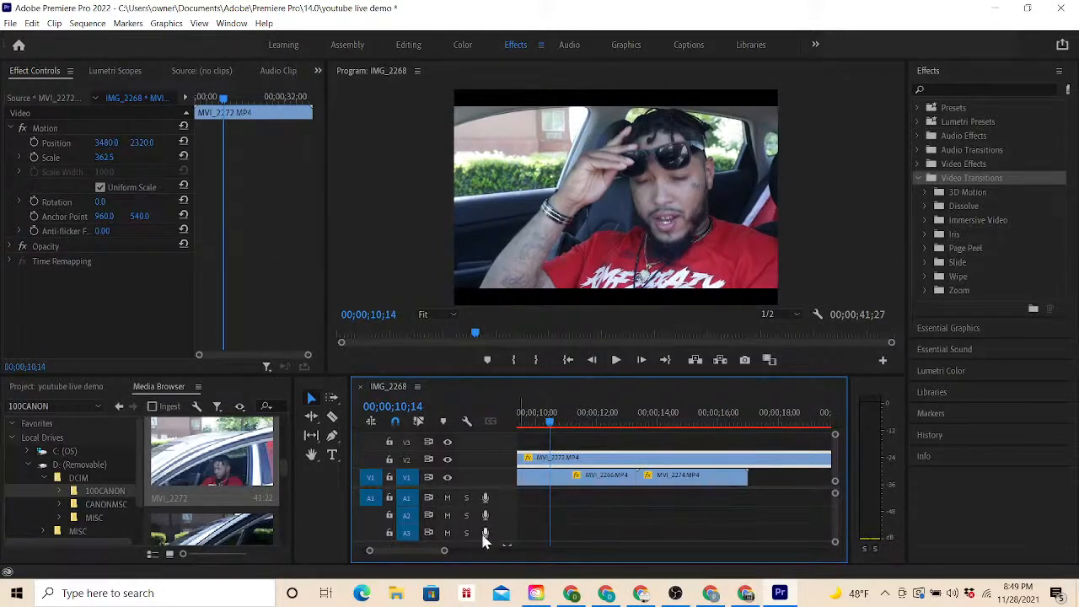
drag(421, 551, 408, 546)
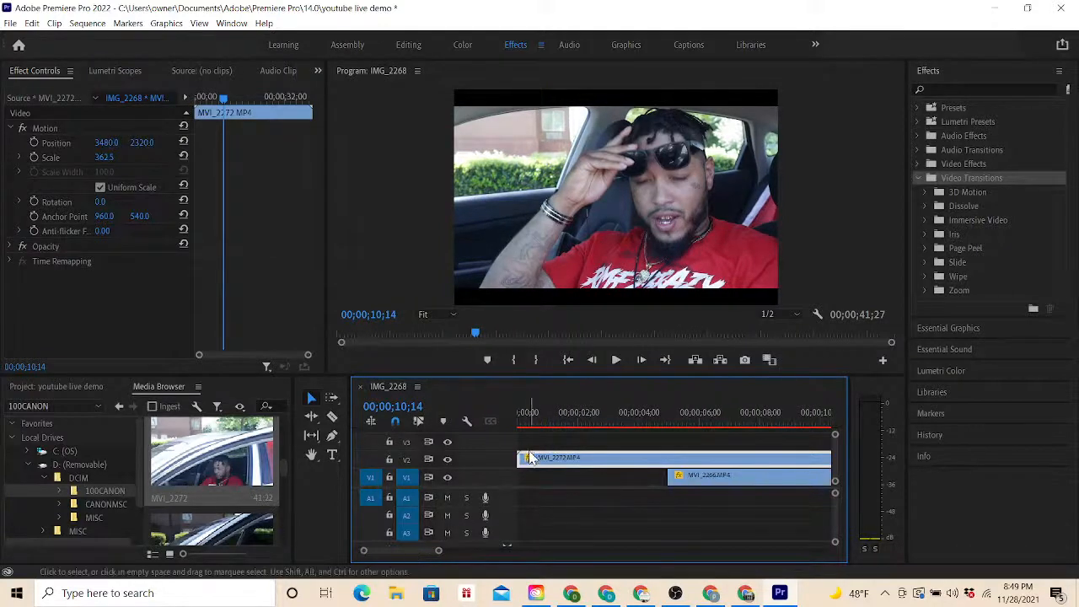
drag(520, 458, 634, 456)
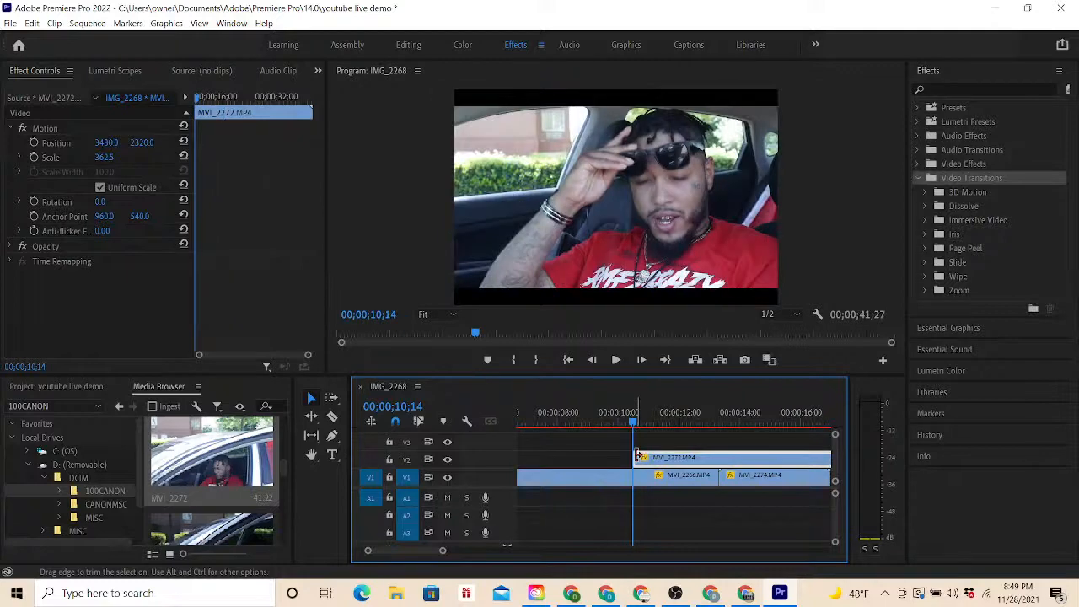
- Review the new opening of MVI_2272 and trim its start further to 00;00;11;06
click(616, 361)
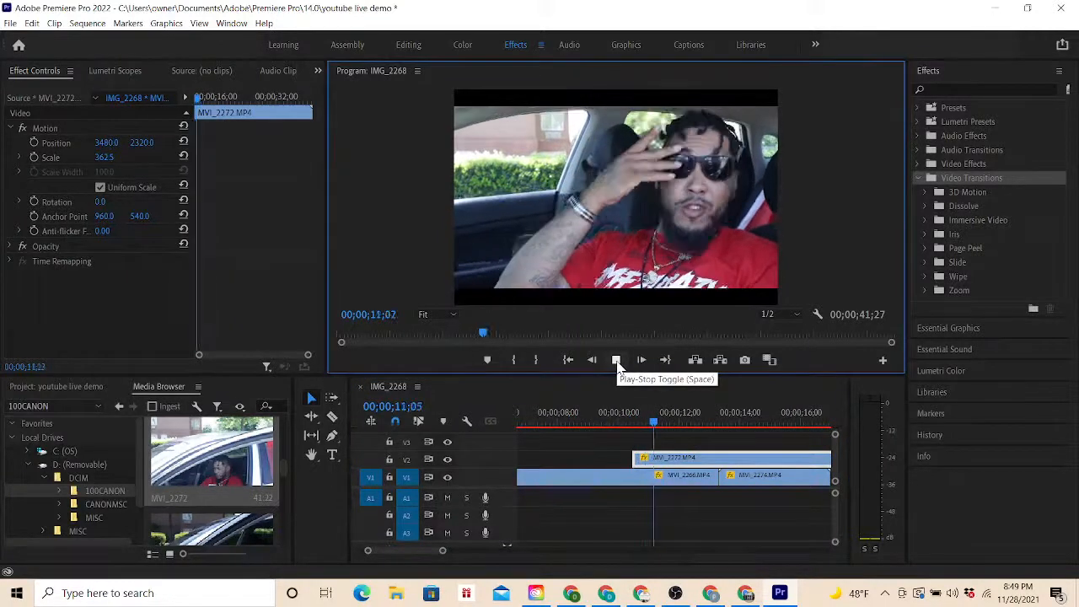
click(616, 360)
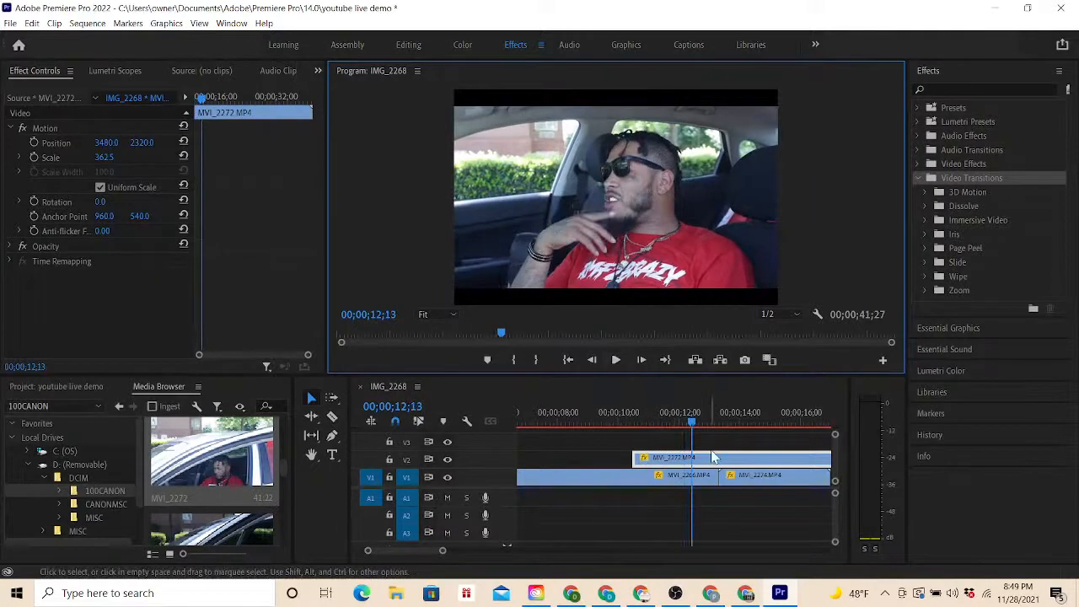
click(691, 426)
drag(691, 426, 656, 426)
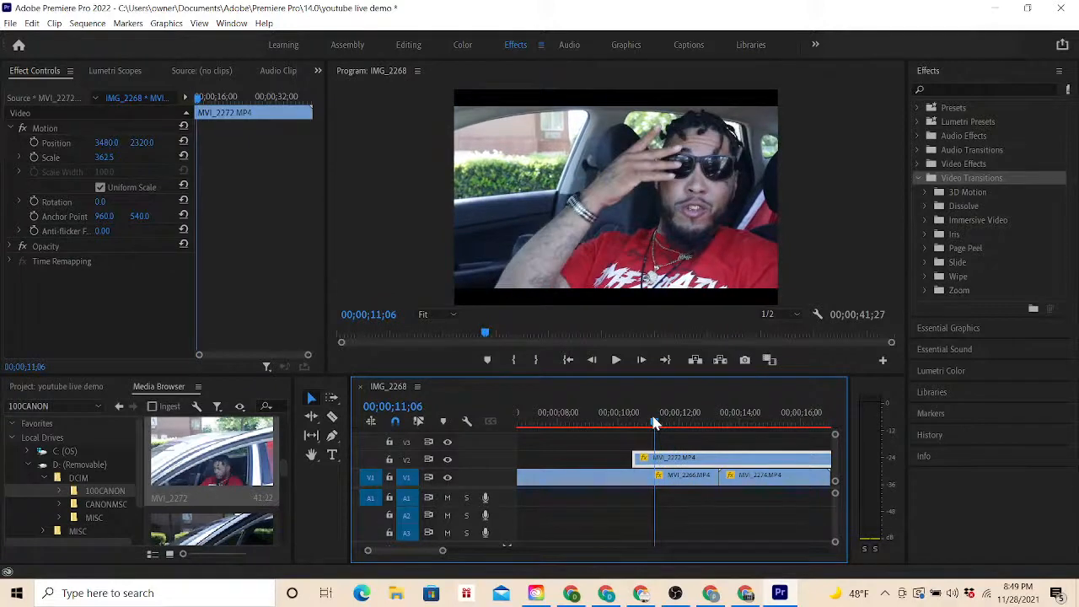
drag(648, 422, 654, 421)
click(616, 360)
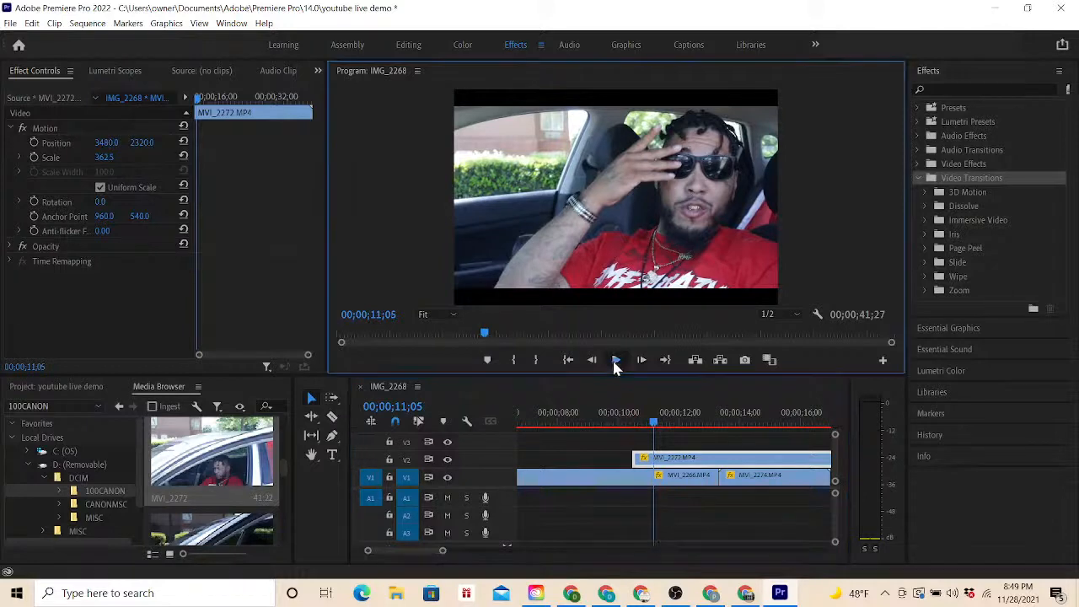
click(616, 361)
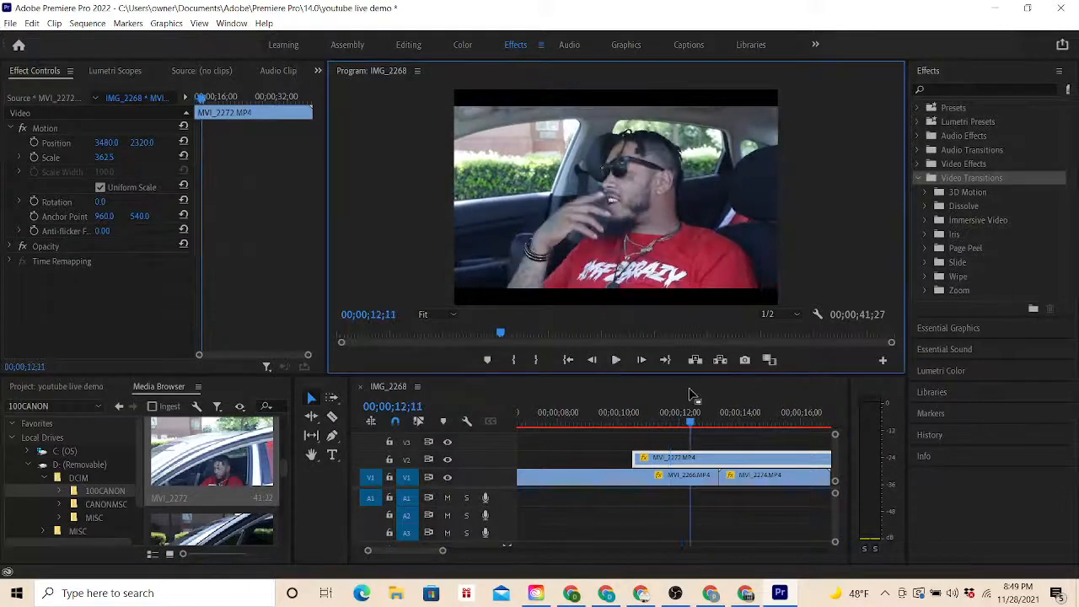
drag(695, 432, 657, 430)
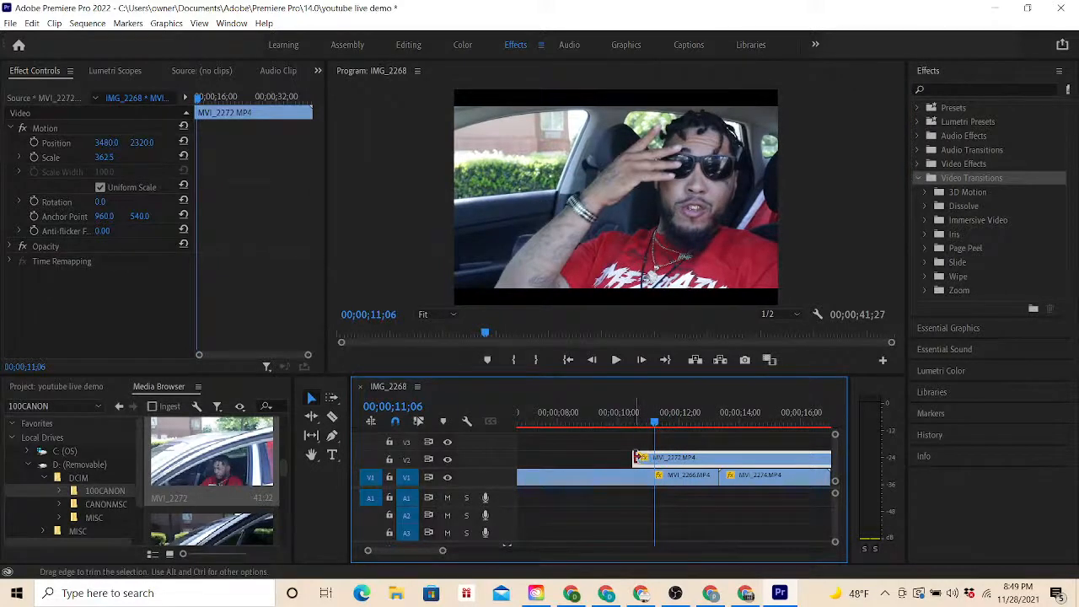
drag(635, 456, 656, 456)
- Play the rest of MVI_2272 and trim its end on track V2 back to 00;00;36;04
click(615, 360)
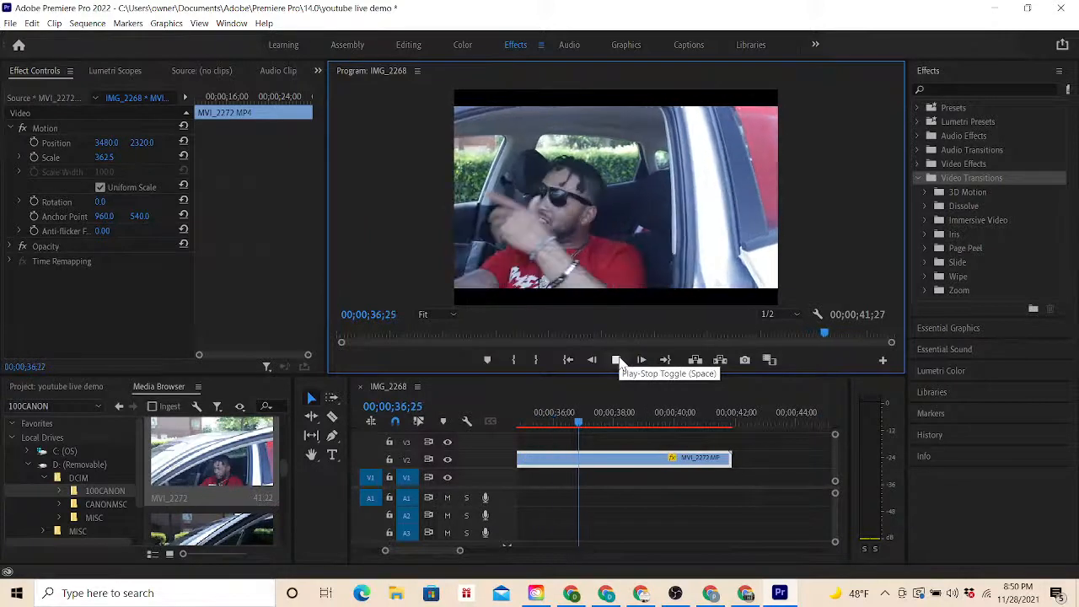
click(617, 360)
drag(730, 455, 556, 456)
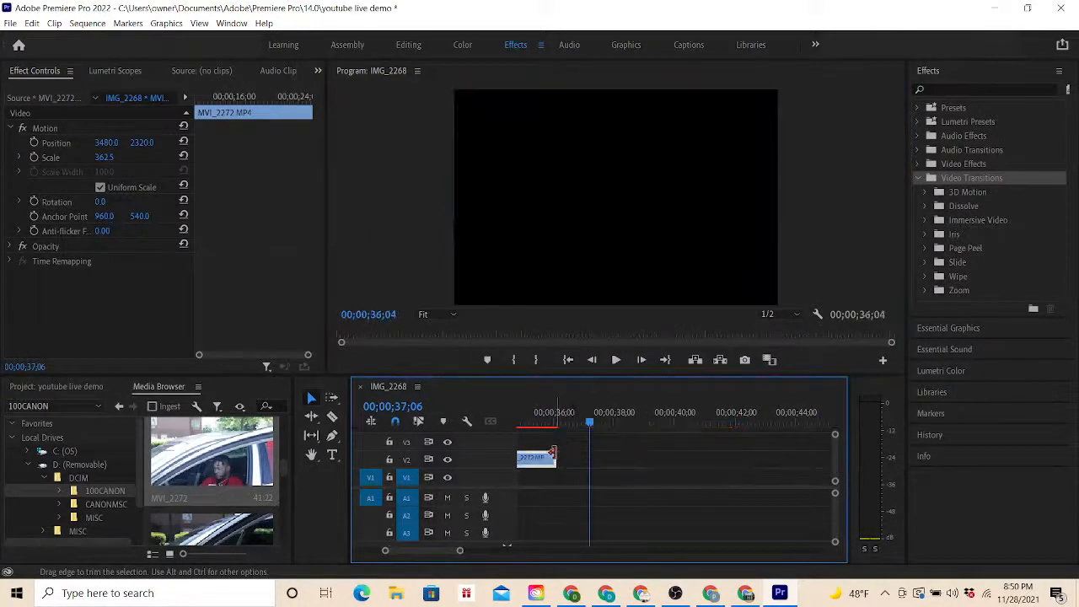
- Move MVI_2272 from track V2 to track V1, directly after MVI_2274
drag(425, 552, 411, 550)
drag(674, 463, 838, 476)
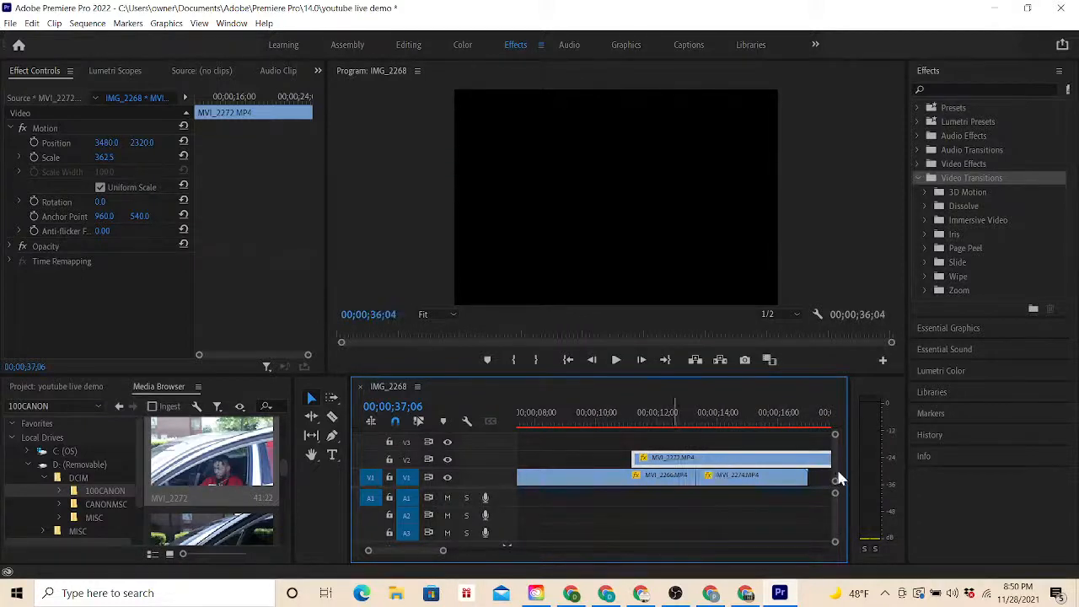
drag(687, 465, 820, 462)
click(828, 472)
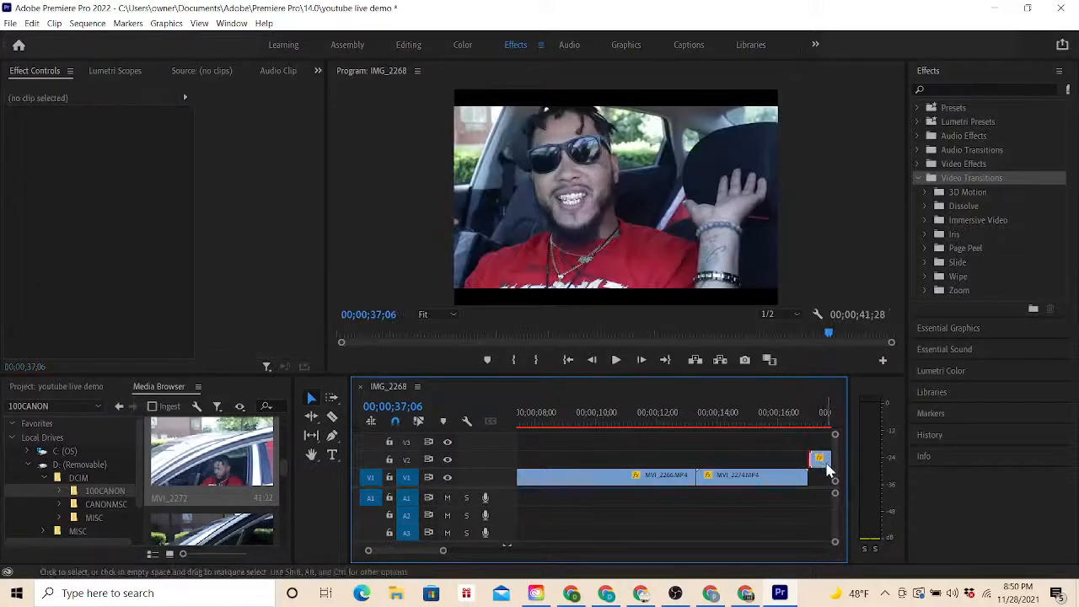
drag(822, 460, 826, 477)
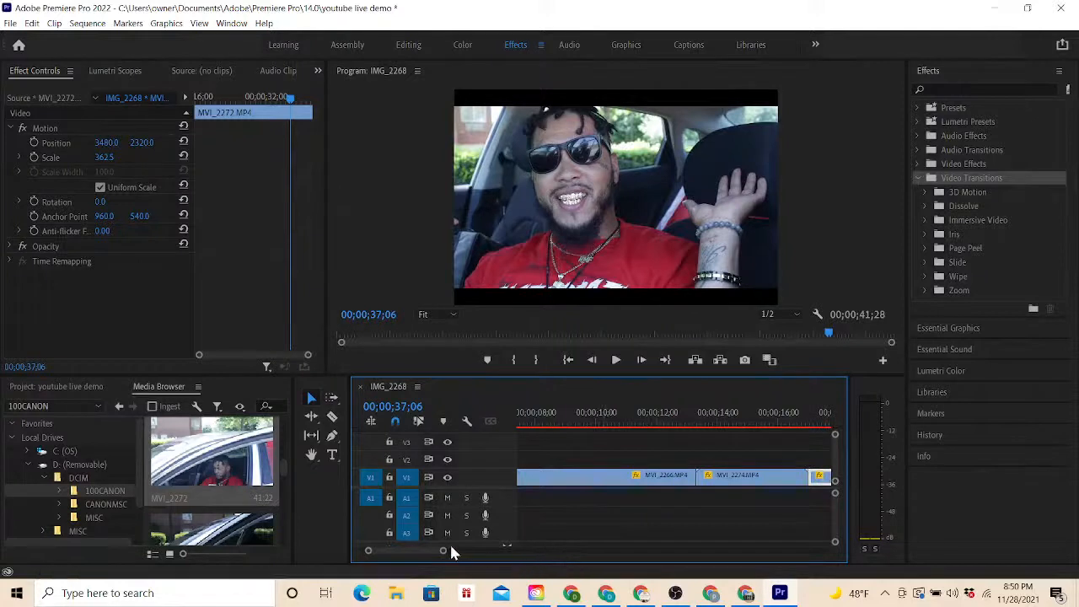
- Select all clips on track V1 and shift them together 00;00;04;22 earlier, close to the start of the sequence
drag(419, 548, 437, 553)
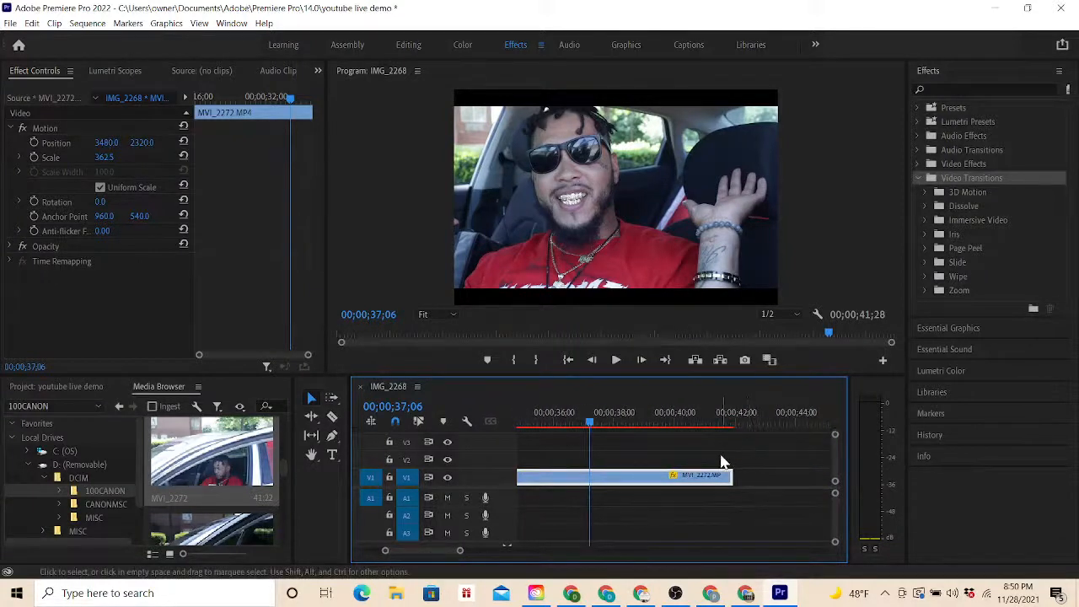
drag(746, 457, 539, 492)
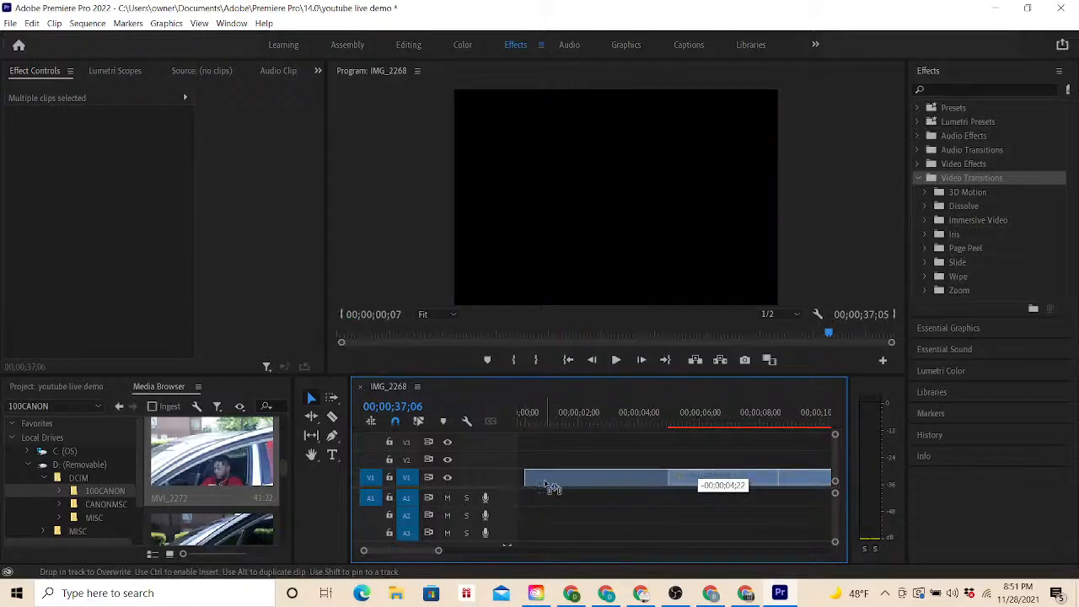
mouse_move(529, 485)
mouse_down()
mouse_move(557, 482)
mouse_move(539, 484)
mouse_up()
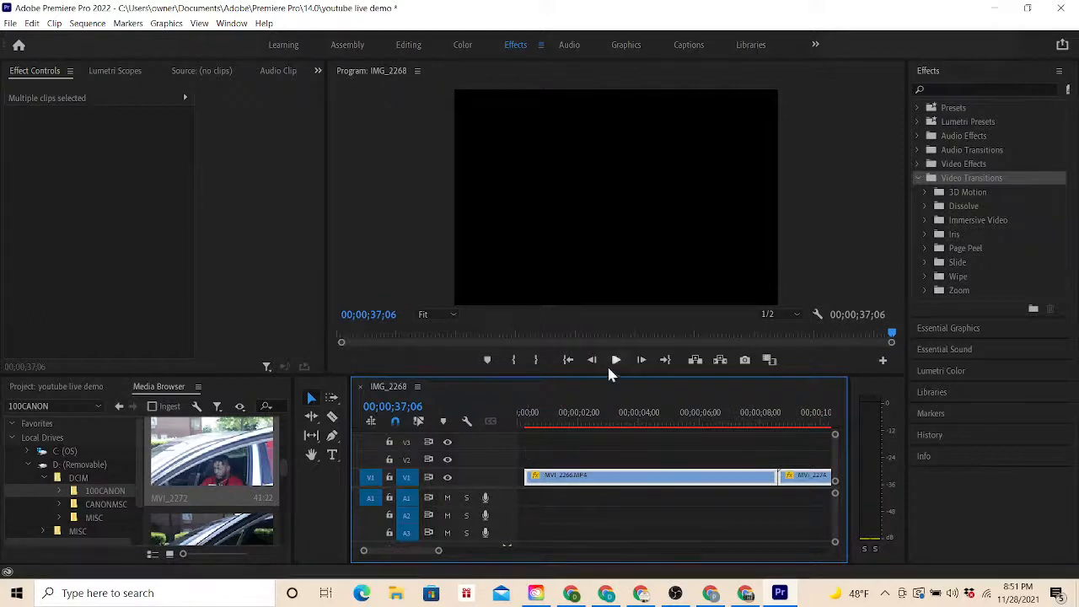
- Play the assembled sequence from its beginning past the cut into MVI_2272 to review the clip order
click(568, 360)
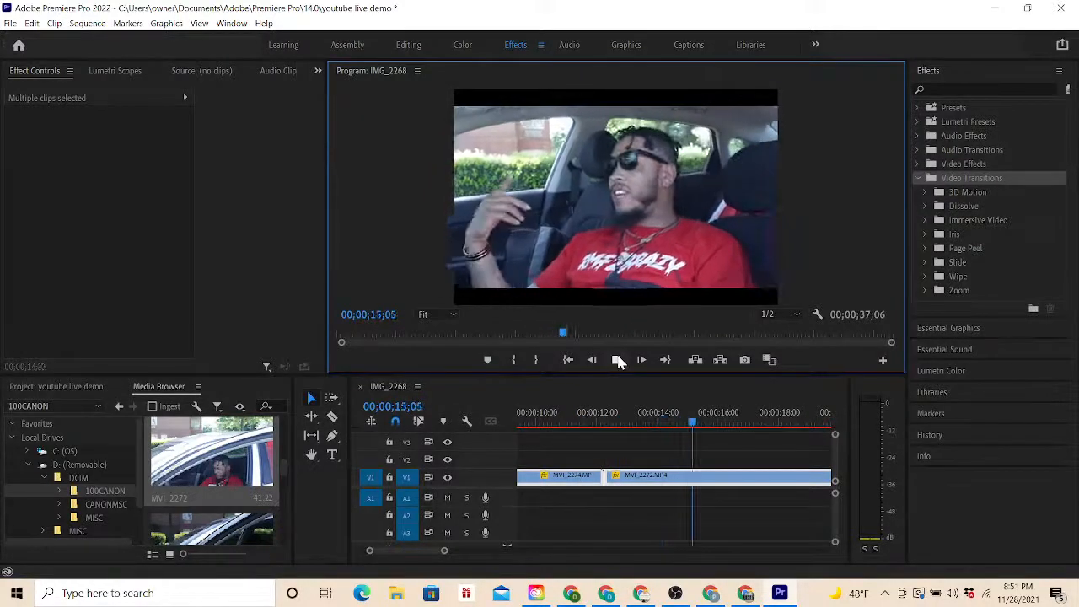
click(618, 360)
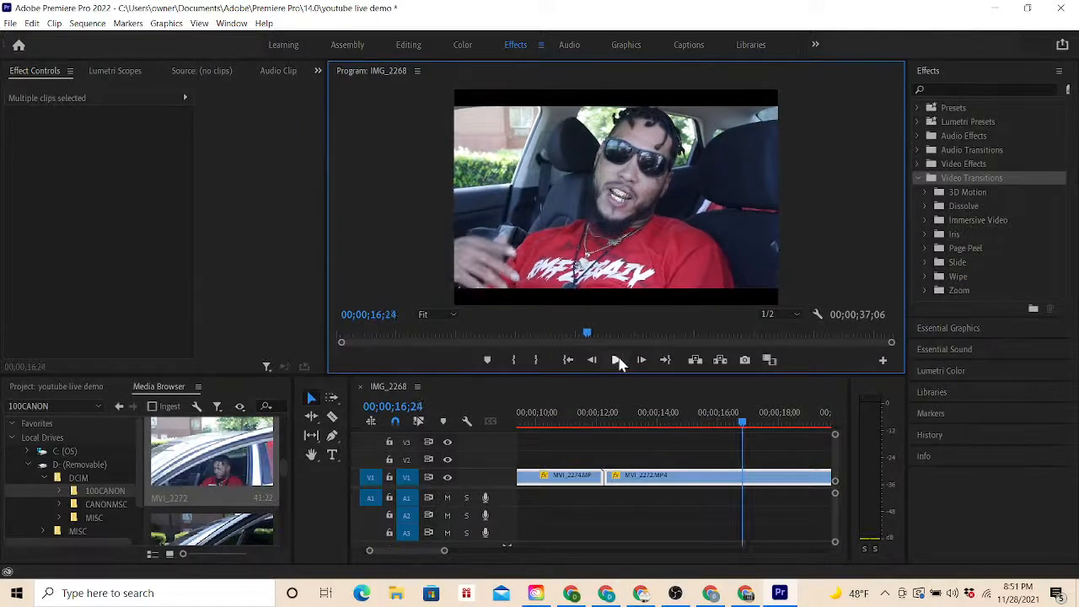
drag(422, 549, 412, 548)
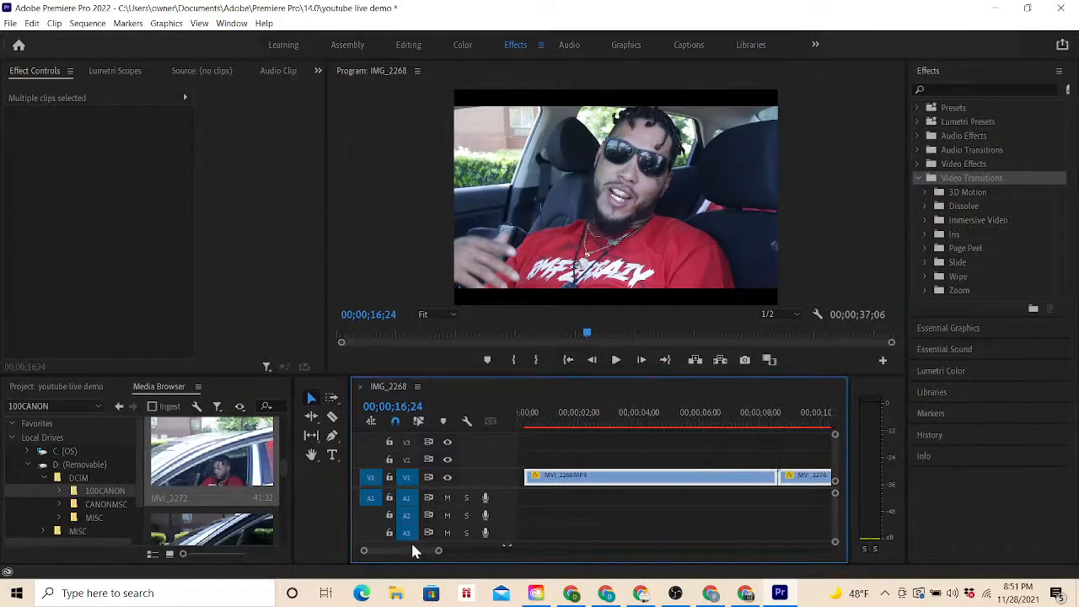
- Switch to the Color workspace, select only MVI_2266 and expand its Basic Correction settings
click(410, 47)
click(465, 45)
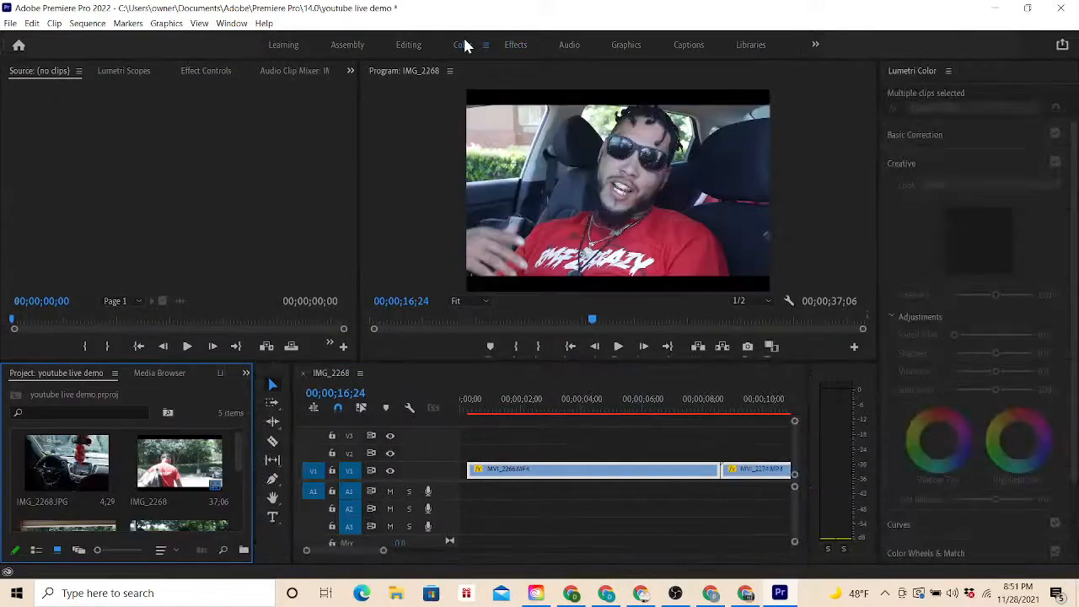
click(356, 554)
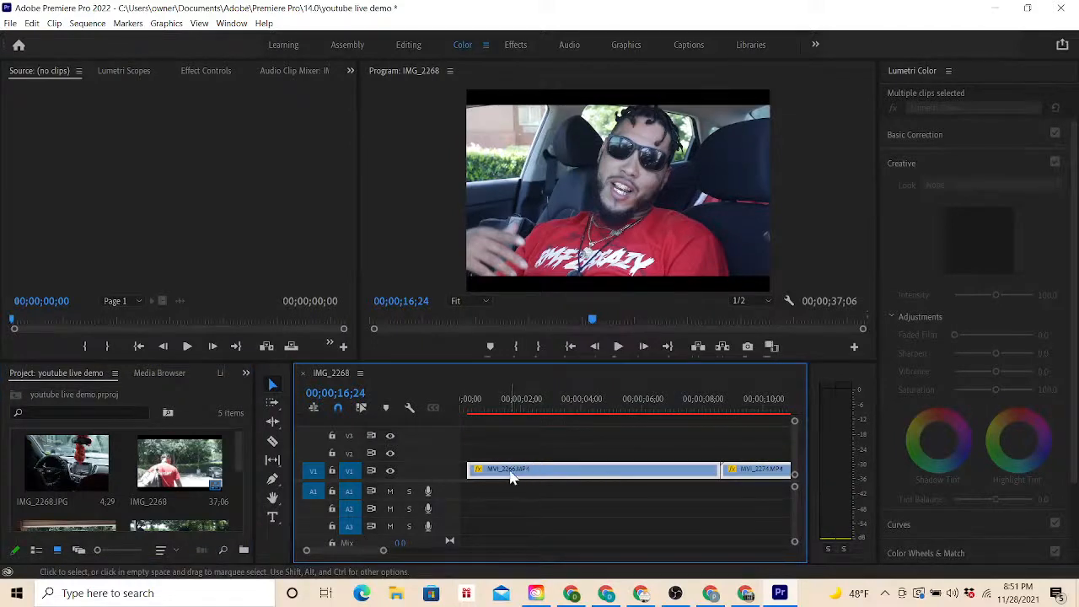
click(520, 431)
click(508, 474)
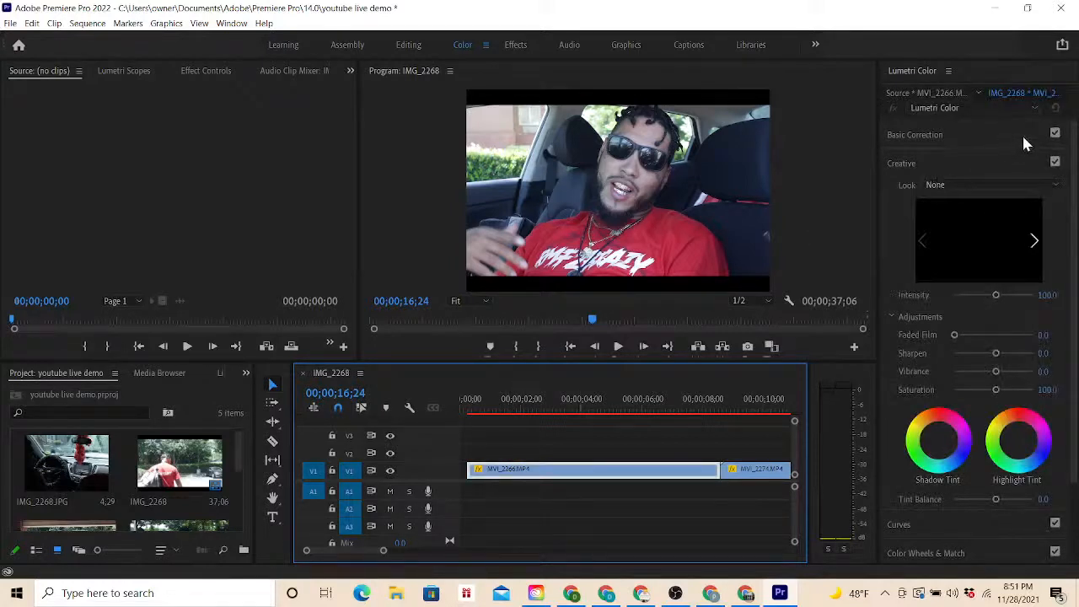
click(970, 133)
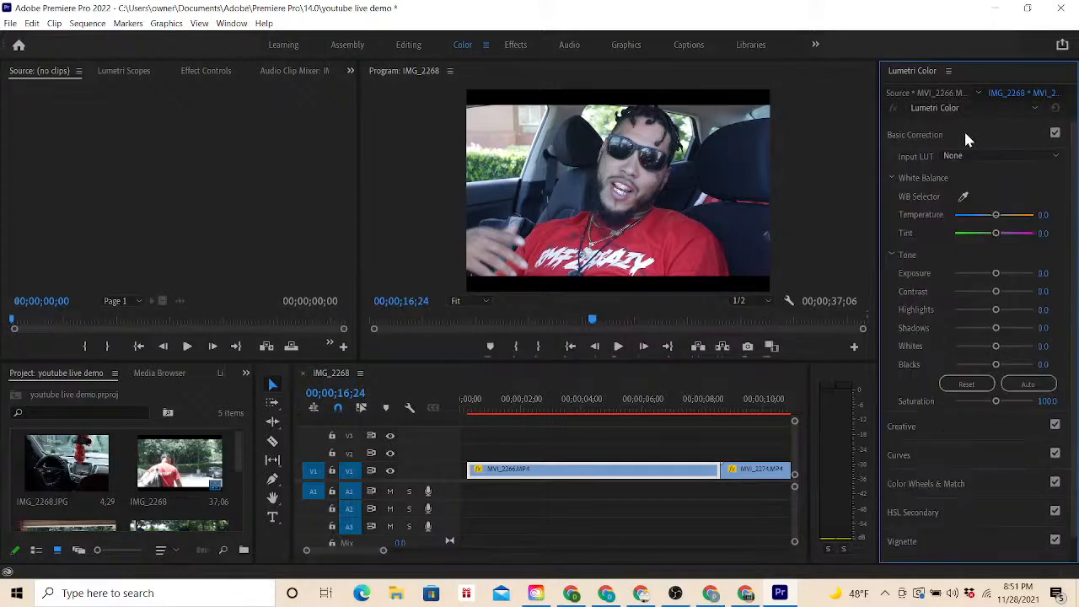
- Preview MVI_2266 at 00;00;01;01, compare Blacks at -100 and 100, and set Blacks to 32.7
mouse_move(996, 368)
mouse_down()
mouse_move(956, 363)
mouse_move(1005, 369)
mouse_up()
click(492, 411)
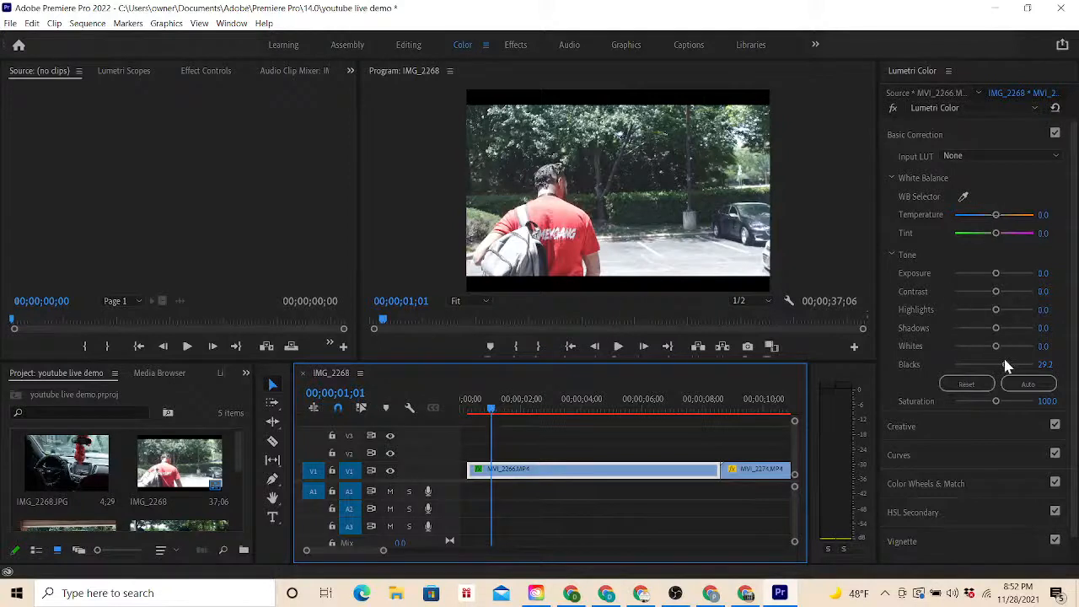
drag(1006, 365, 950, 366)
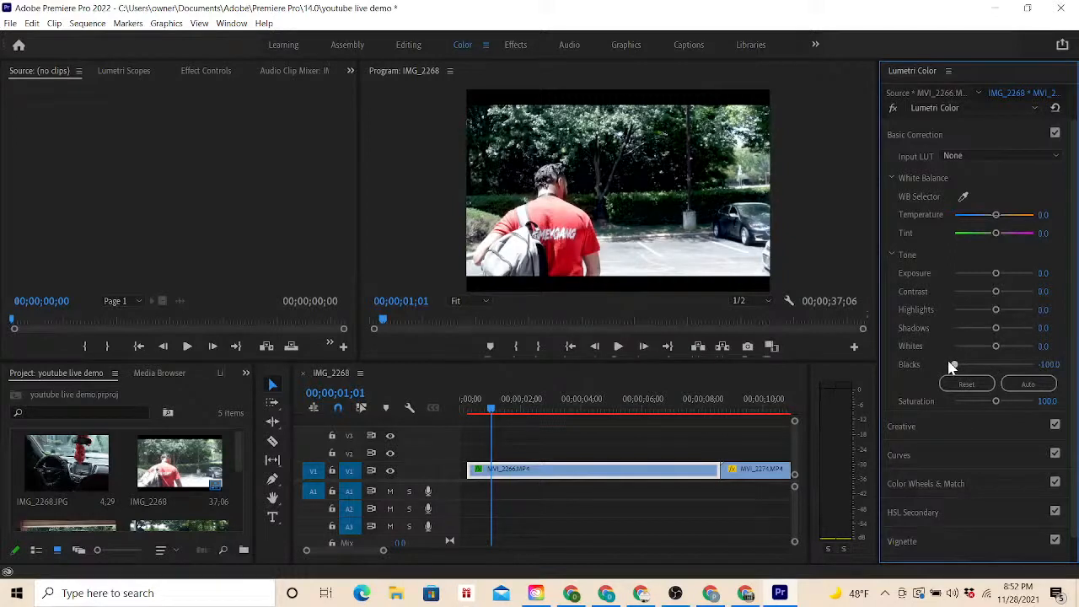
drag(952, 364, 1038, 377)
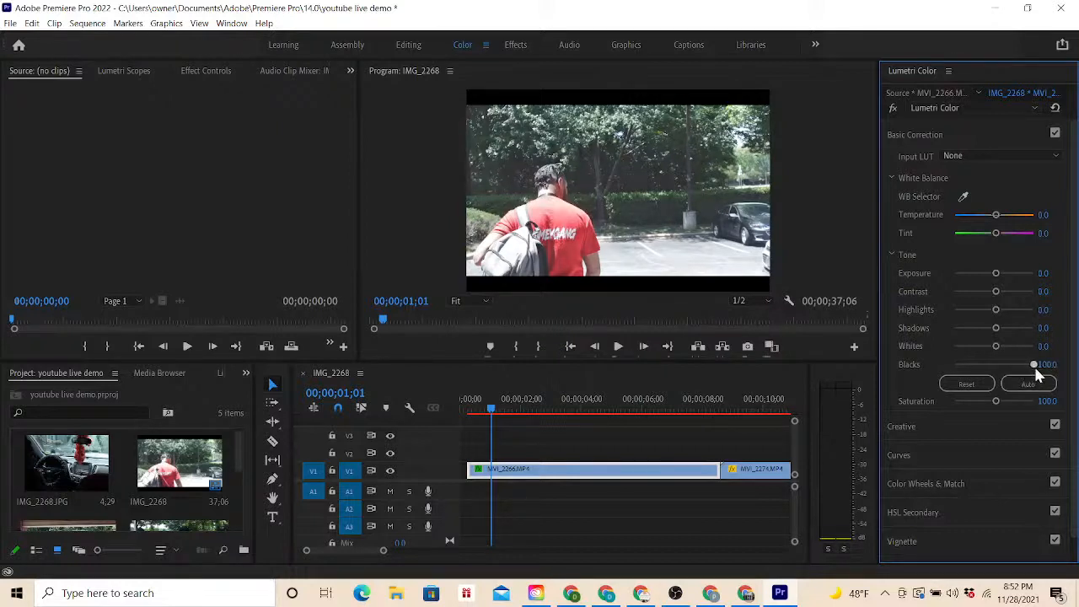
drag(1038, 376, 956, 353)
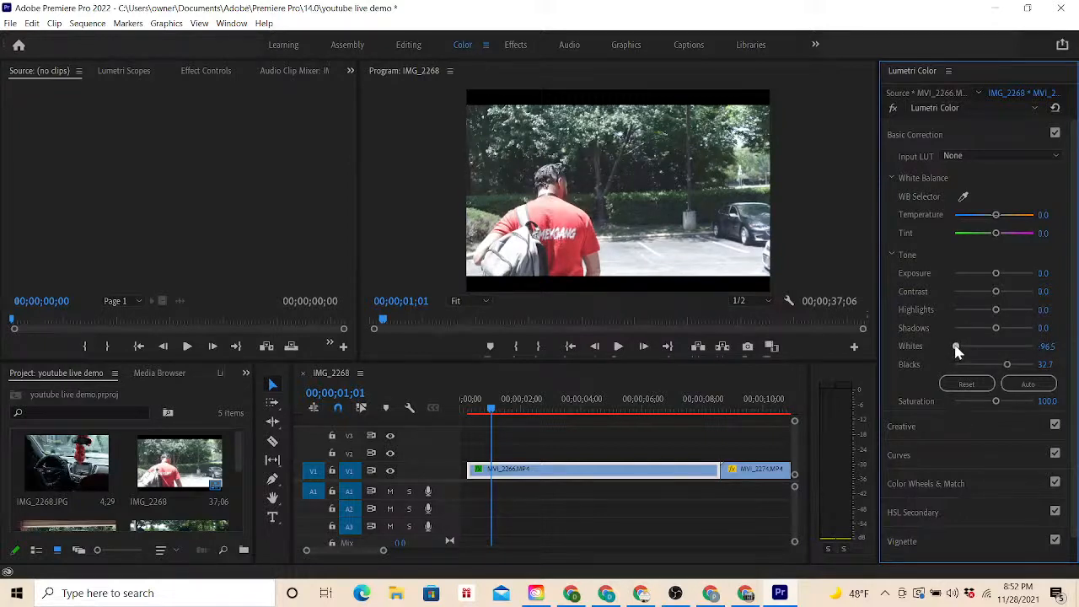
- Try Whites at 100 on MVI_2266, settle on -23.9 and raise Shadows to 36.3
drag(956, 353, 1042, 358)
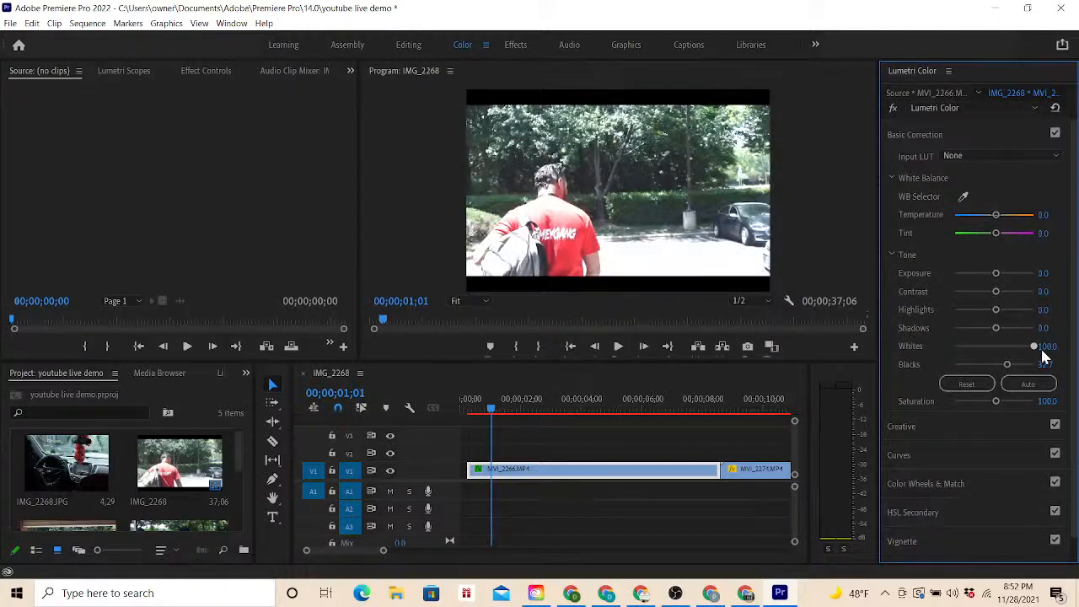
drag(1044, 357, 984, 354)
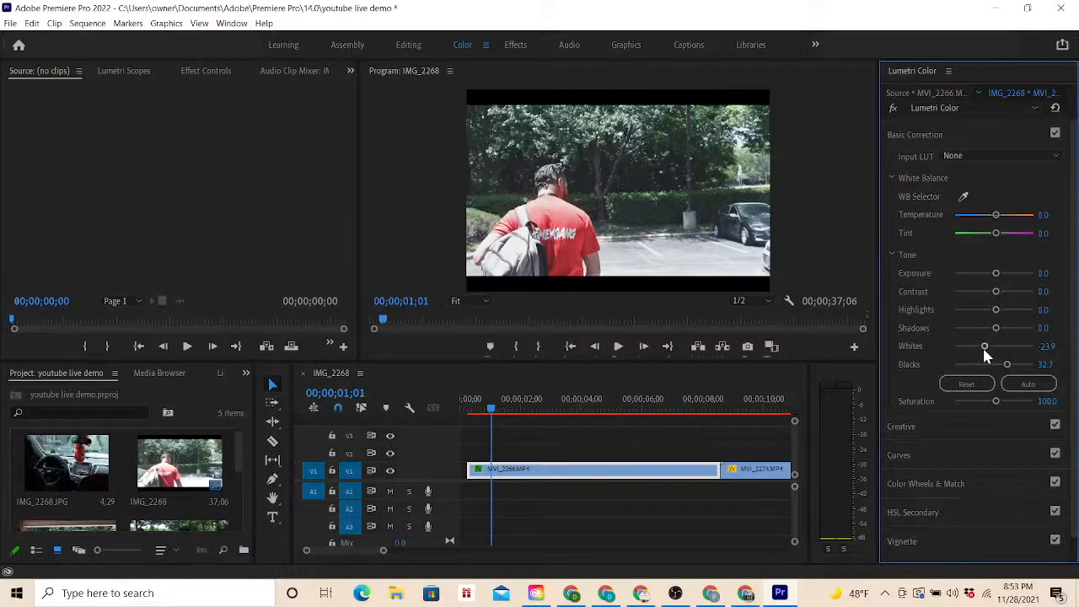
mouse_move(996, 328)
mouse_down()
mouse_move(952, 331)
mouse_move(1038, 331)
mouse_move(1010, 335)
mouse_up()
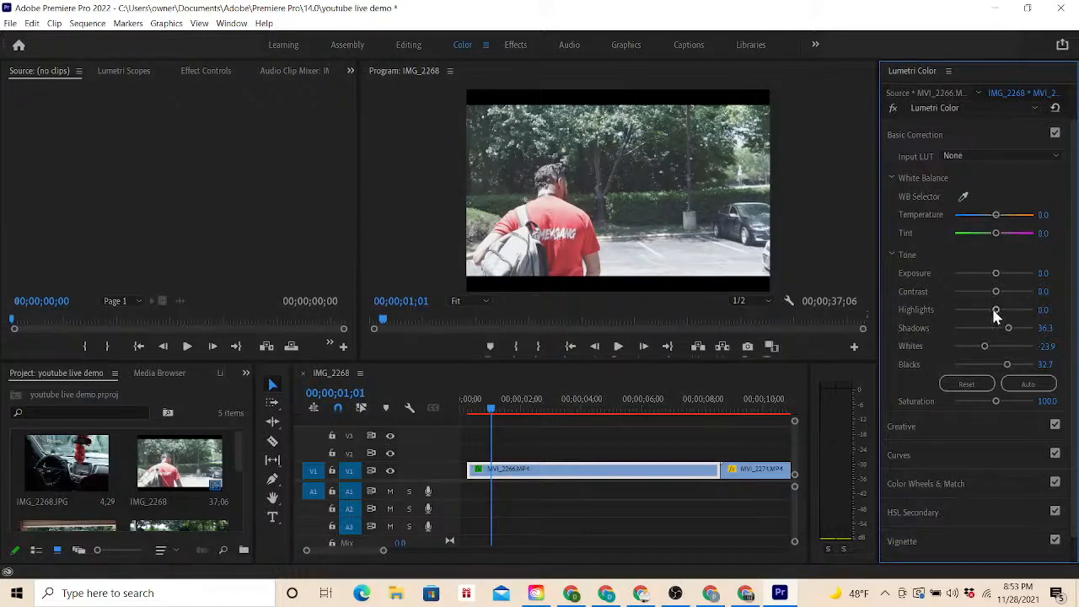
- Try Highlights at -89.4 and settle on -11.5 for MVI_2266, and compare Contrast at 100 before setting it to -27.4
drag(996, 309, 958, 321)
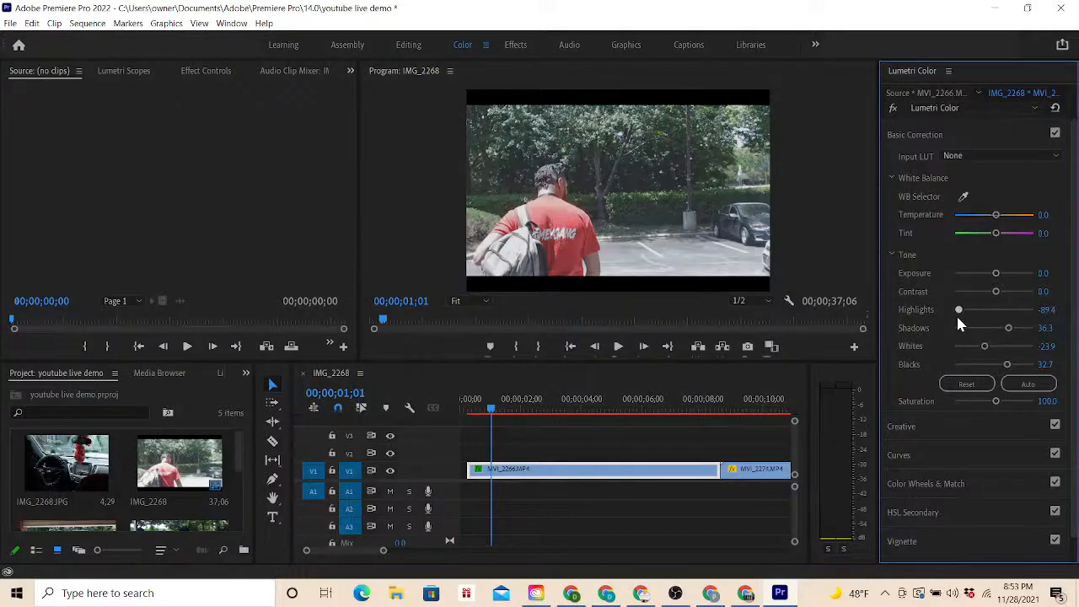
drag(957, 317, 1029, 301)
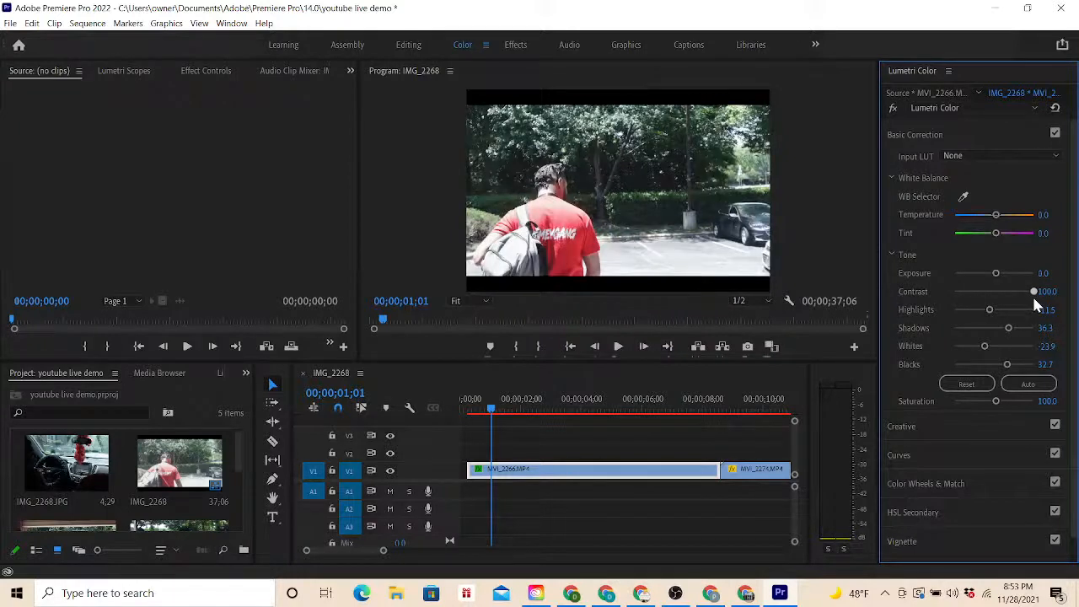
drag(1028, 299, 982, 298)
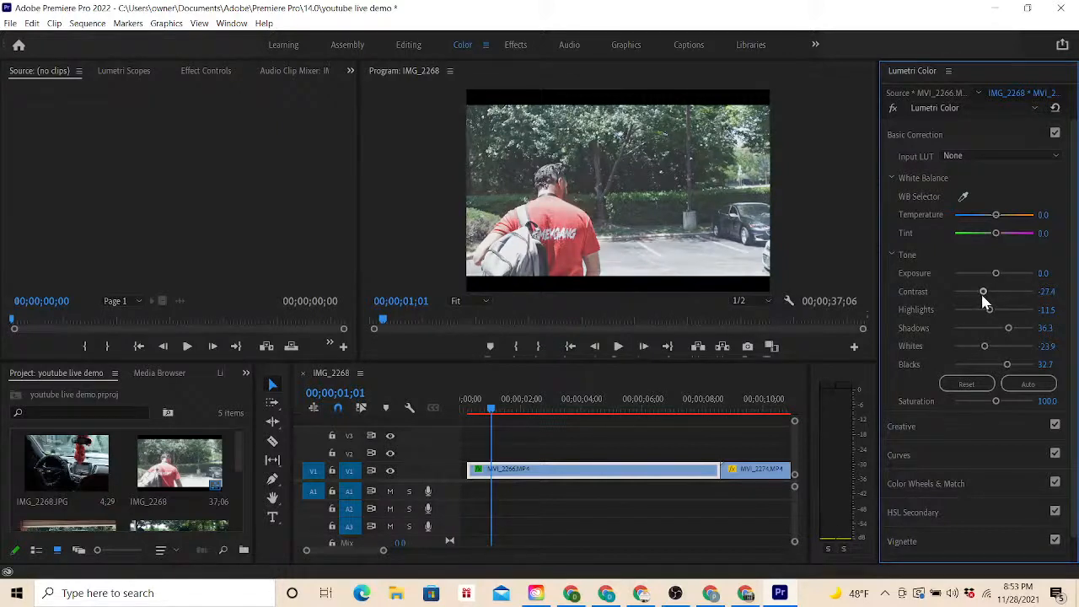
- Try Exposure on MVI_2266 at its maximum and at -5.0, and return it to 0.0
drag(996, 273, 1037, 274)
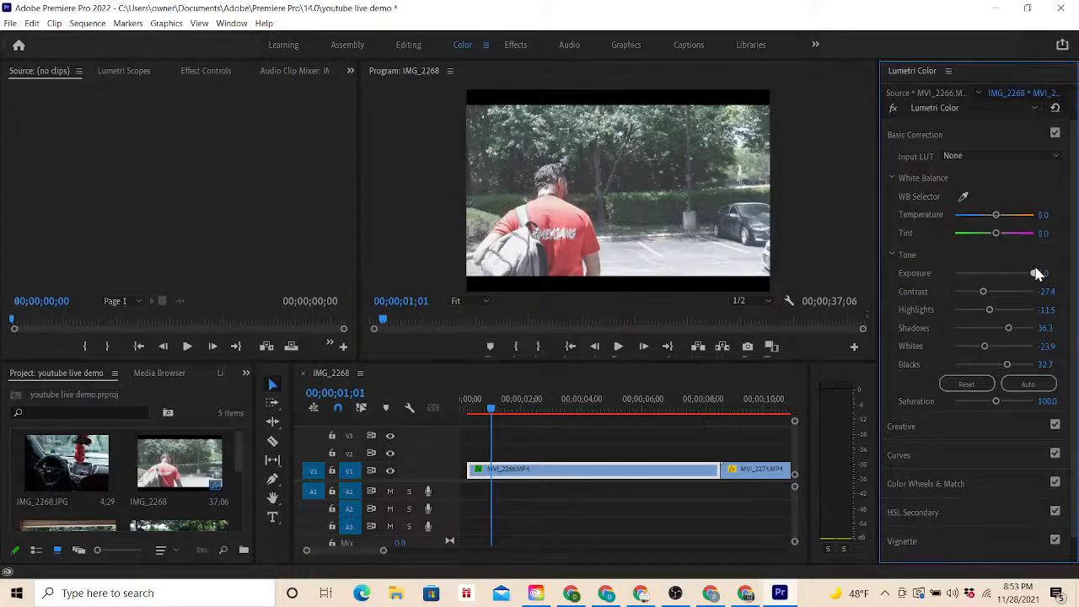
drag(1037, 274, 954, 282)
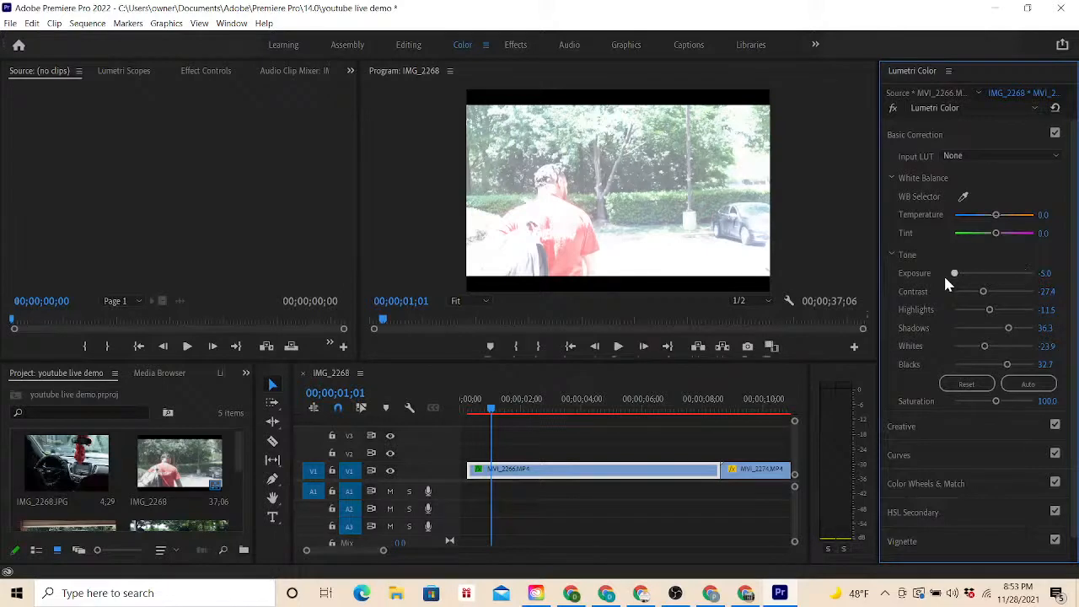
drag(953, 277, 995, 276)
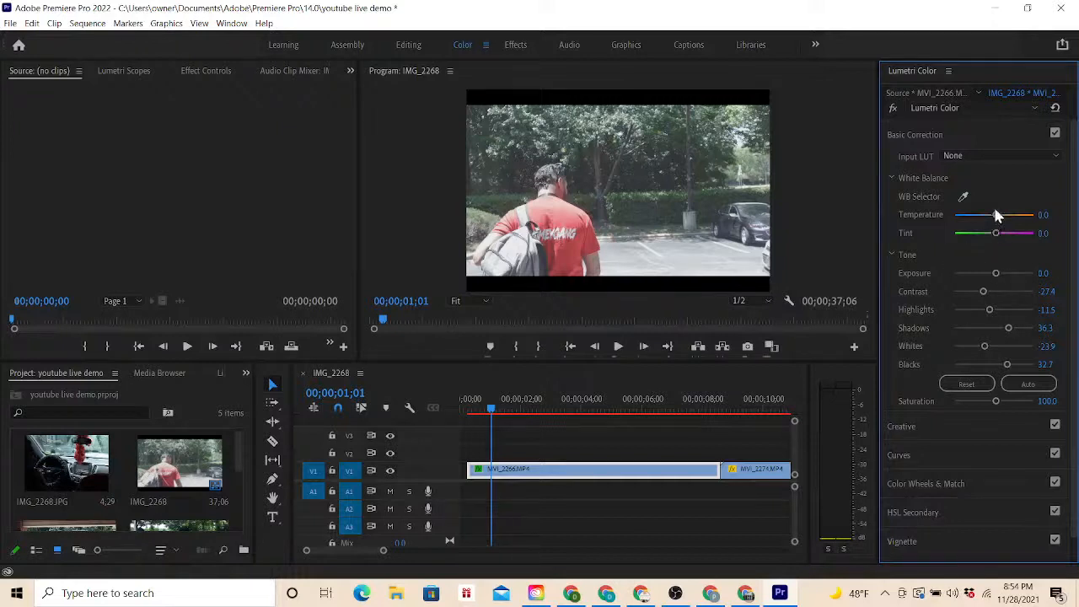
- Warm MVI_2266 by trying Temperature 22.1 and settling on 18.6, comparing the image with the Lumetri effect bypassed and active
mouse_move(996, 214)
mouse_down()
mouse_move(1036, 217)
mouse_move(1003, 221)
mouse_up()
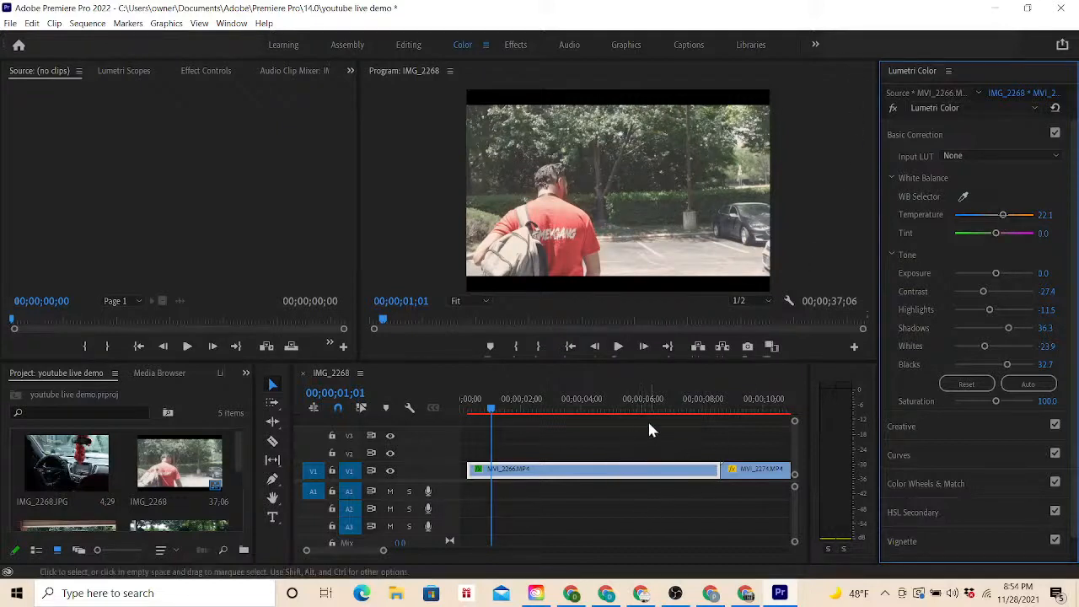
click(894, 110)
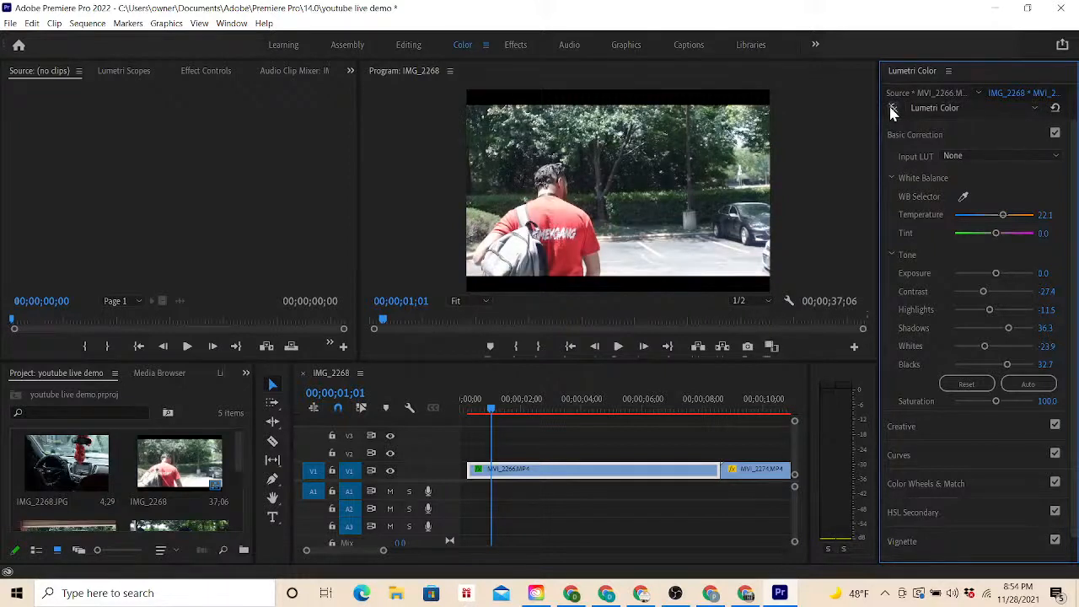
click(894, 111)
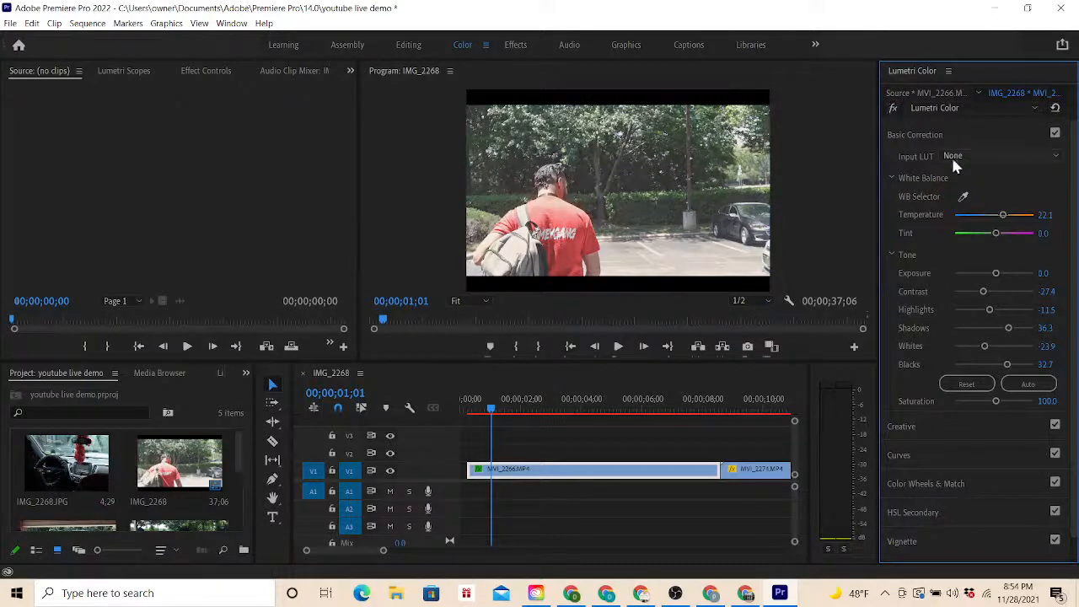
drag(1004, 222, 1000, 221)
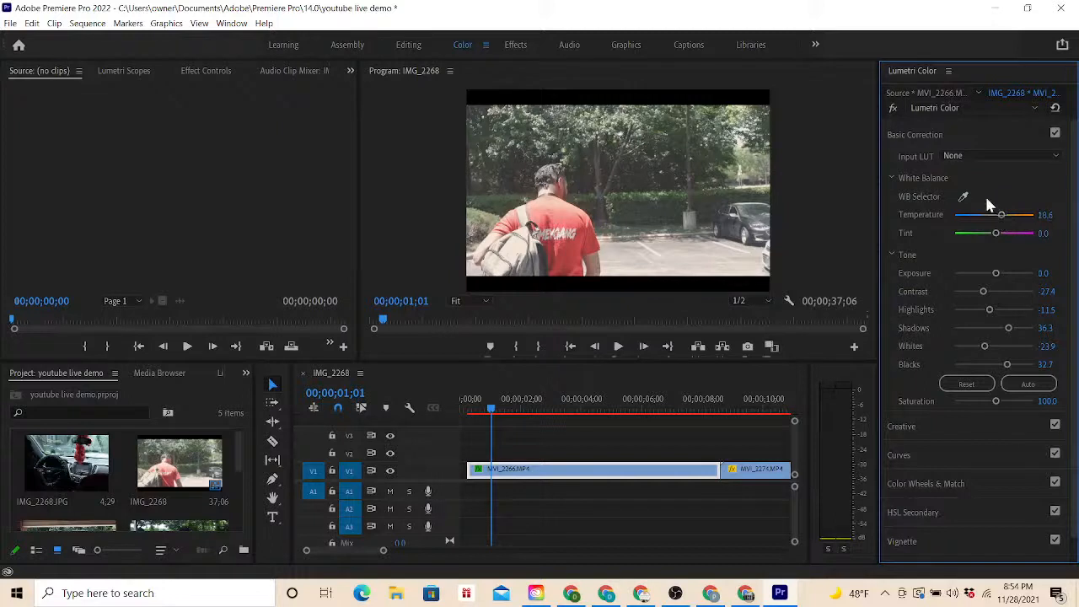
click(893, 108)
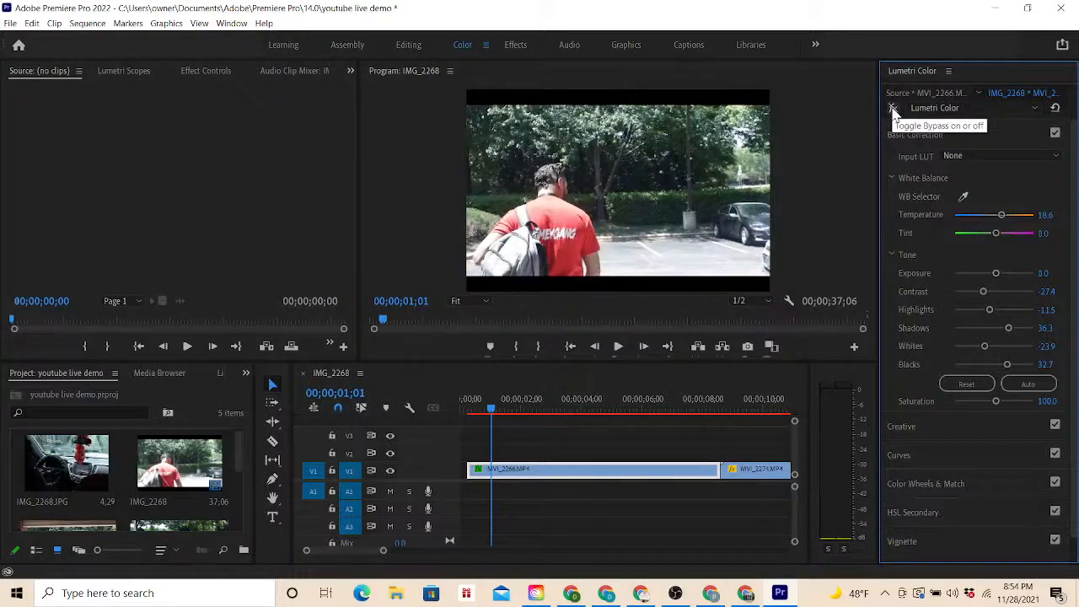
click(893, 107)
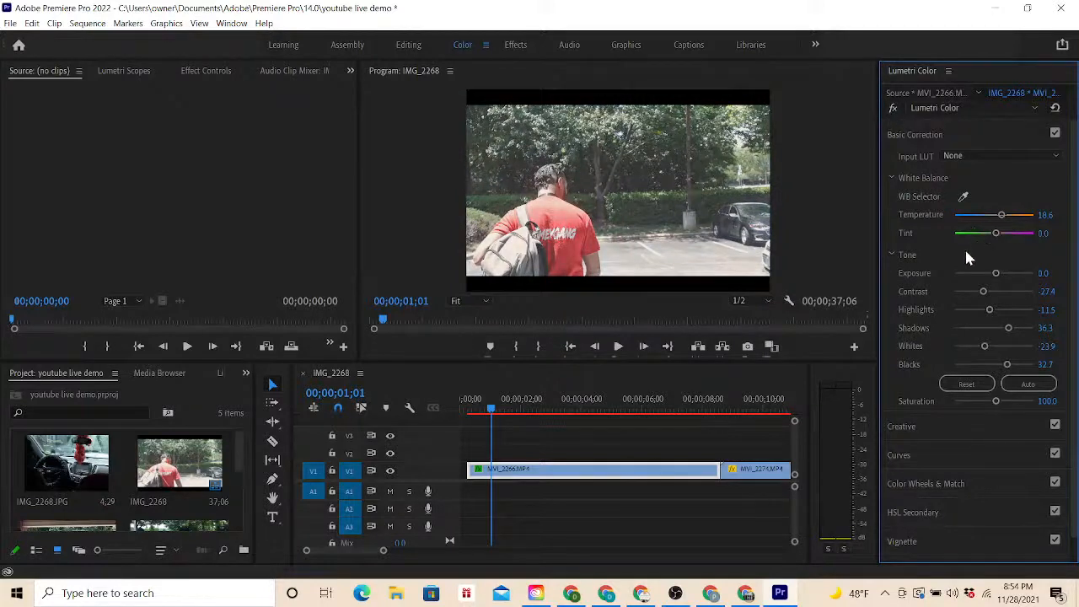
- Refine MVI_2266 to Contrast -16.8, Shadows 20.4, Whites -15.0 and Blacks 27.4, and compare it with the Lumetri effect bypassed
drag(983, 291, 986, 293)
drag(1008, 330, 1004, 367)
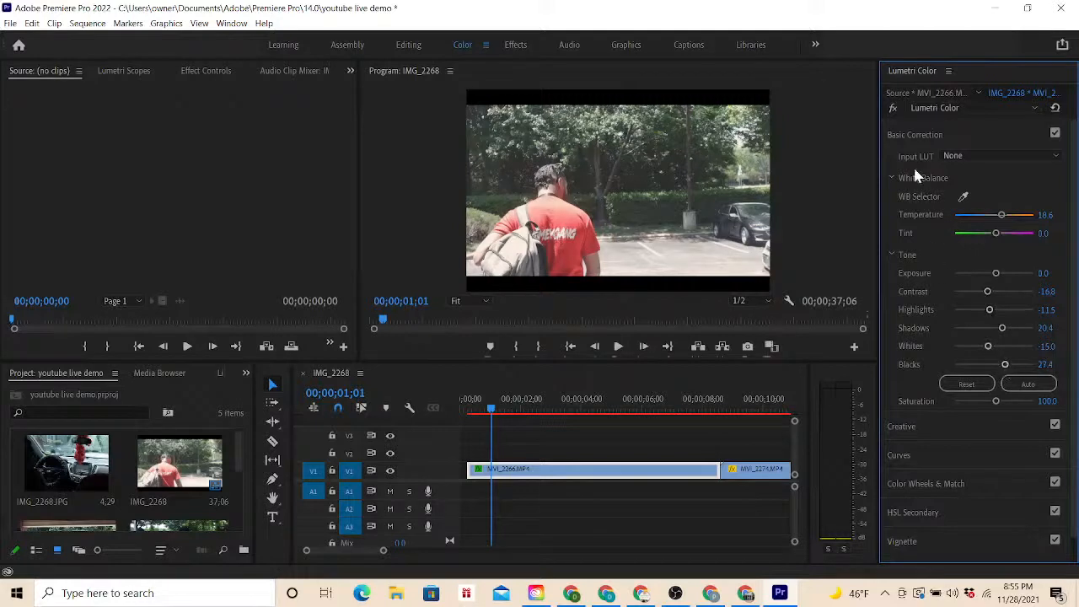
click(894, 109)
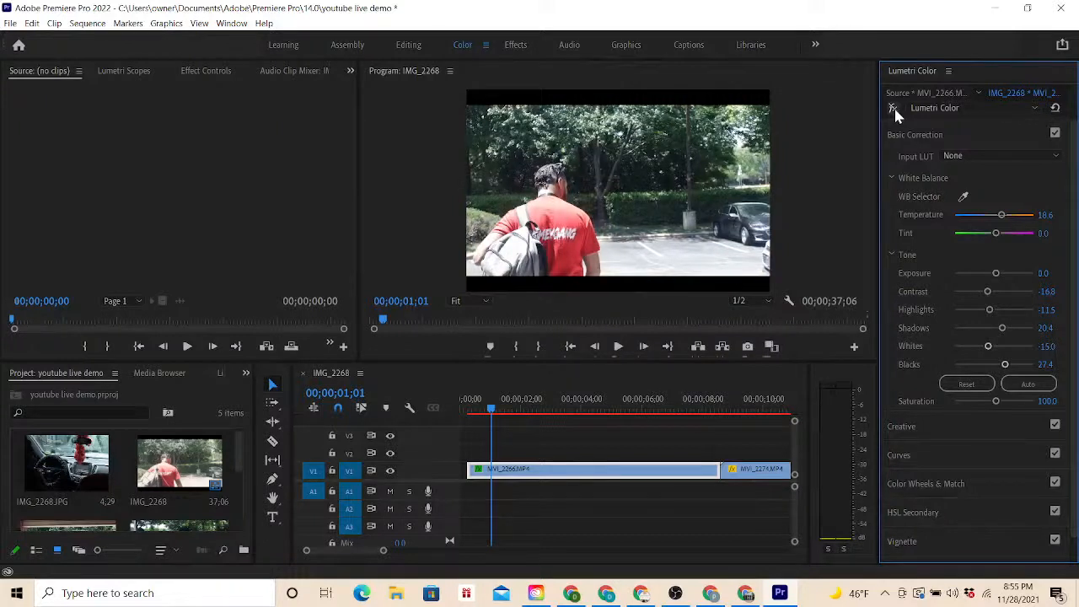
click(893, 108)
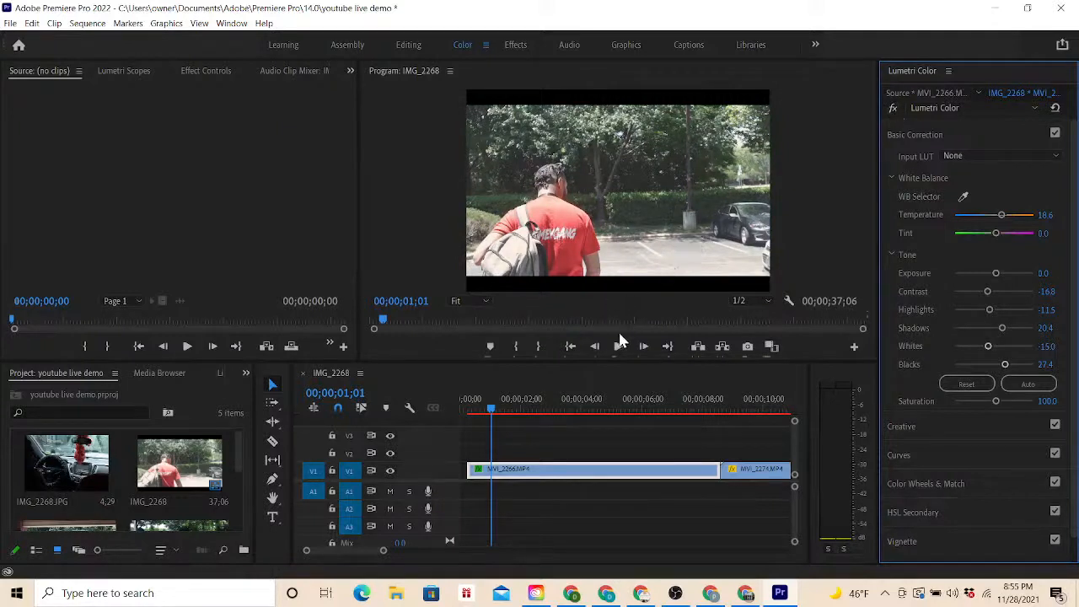
- Copy MVI_2266 and paste its Motion, Opacity and Lumetri Color attributes onto MVI_2272, with attribute times scaled
mouse_move(370, 550)
mouse_down()
mouse_move(359, 545)
mouse_move(383, 558)
mouse_move(349, 545)
mouse_up()
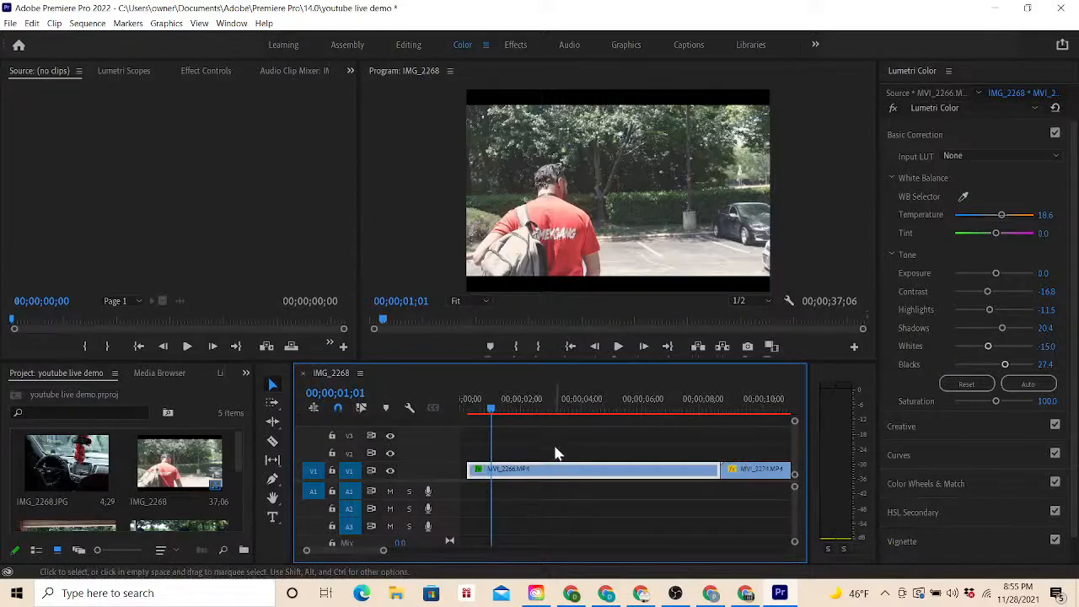
right_click(529, 477)
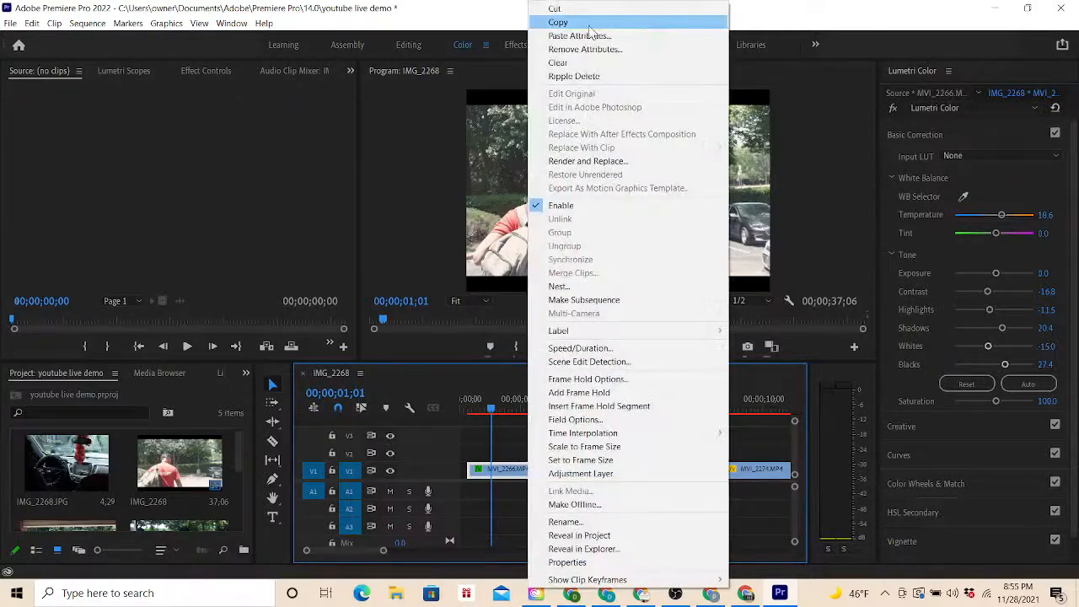
click(582, 24)
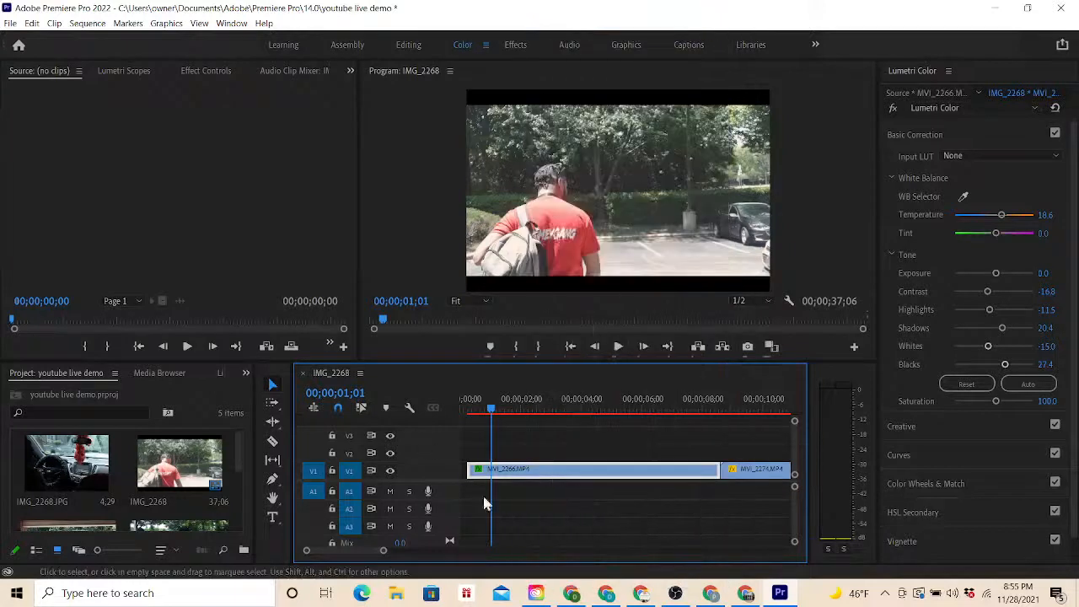
mouse_move(336, 551)
mouse_down()
mouse_move(355, 556)
mouse_move(343, 557)
mouse_up()
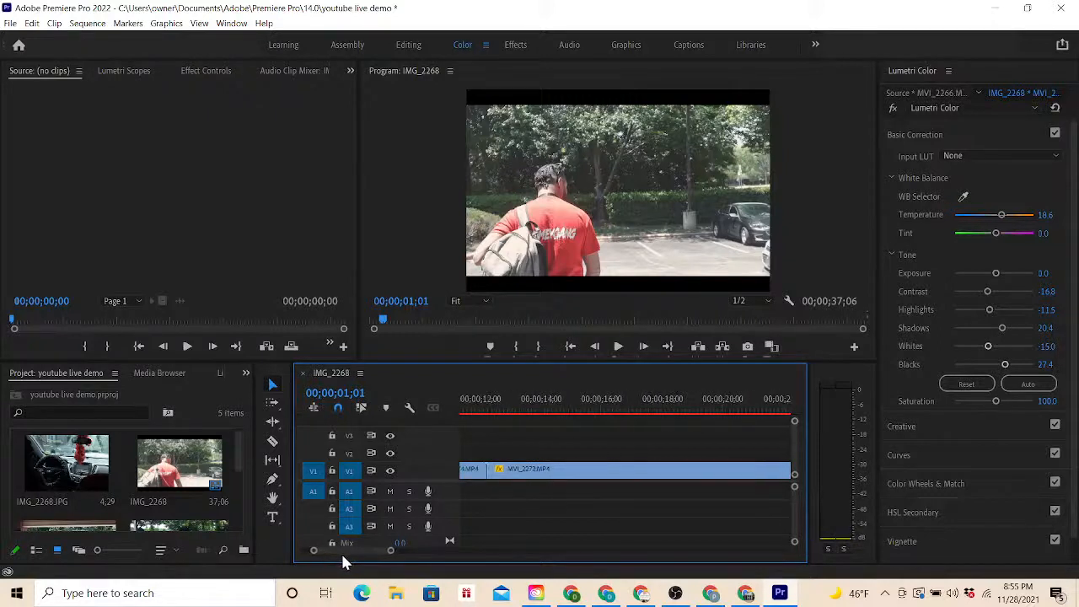
click(551, 409)
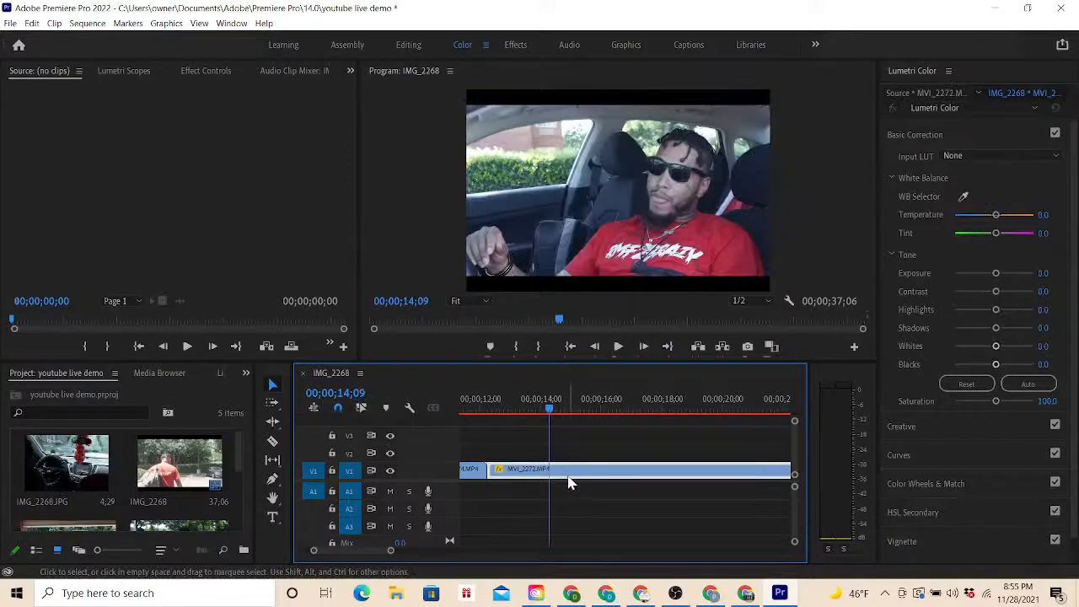
right_click(569, 480)
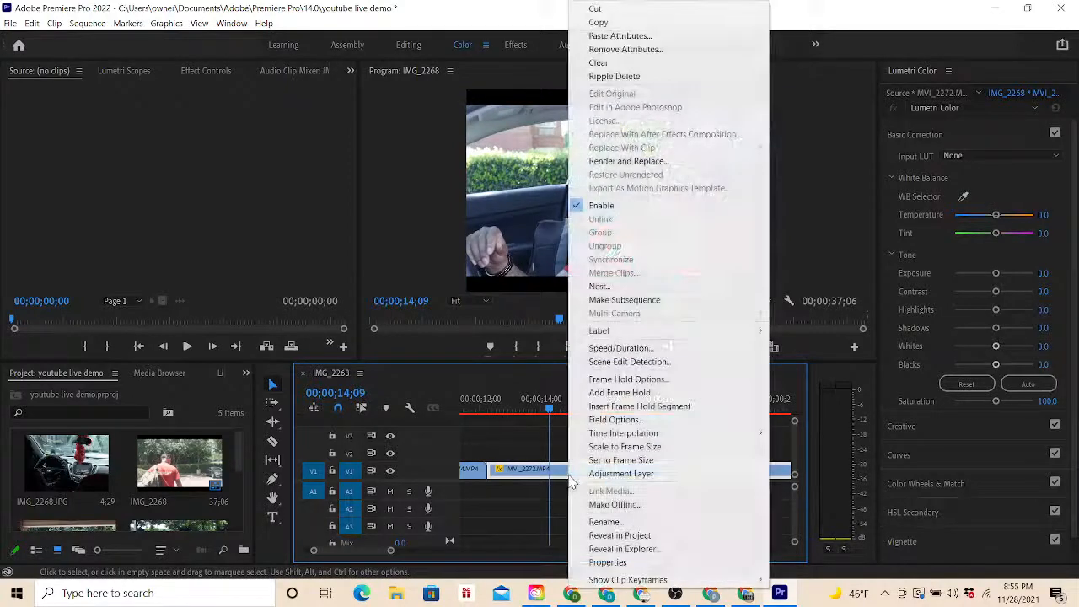
click(600, 35)
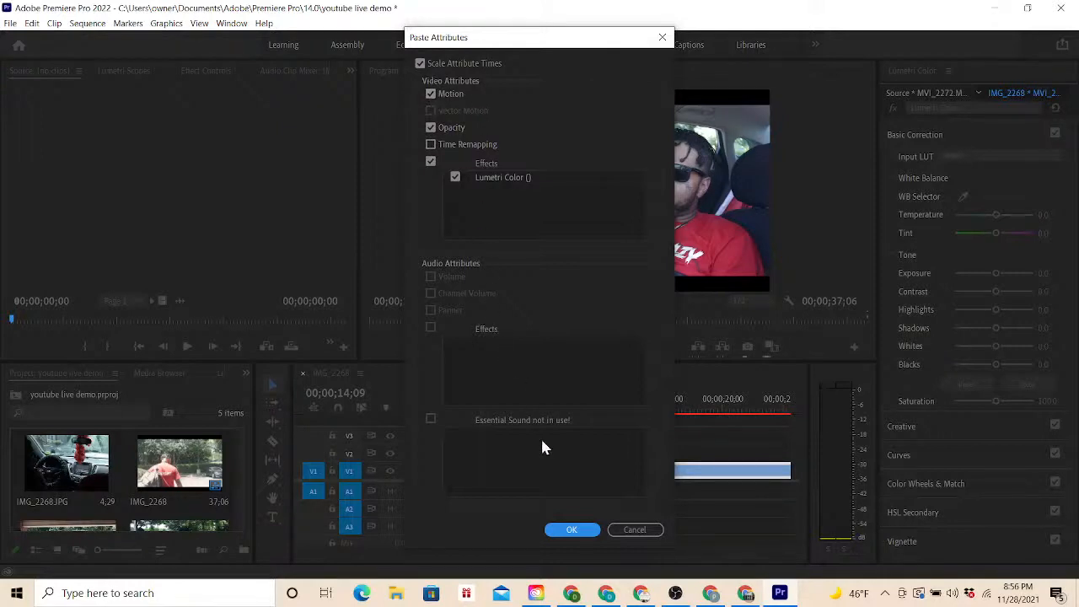
click(575, 531)
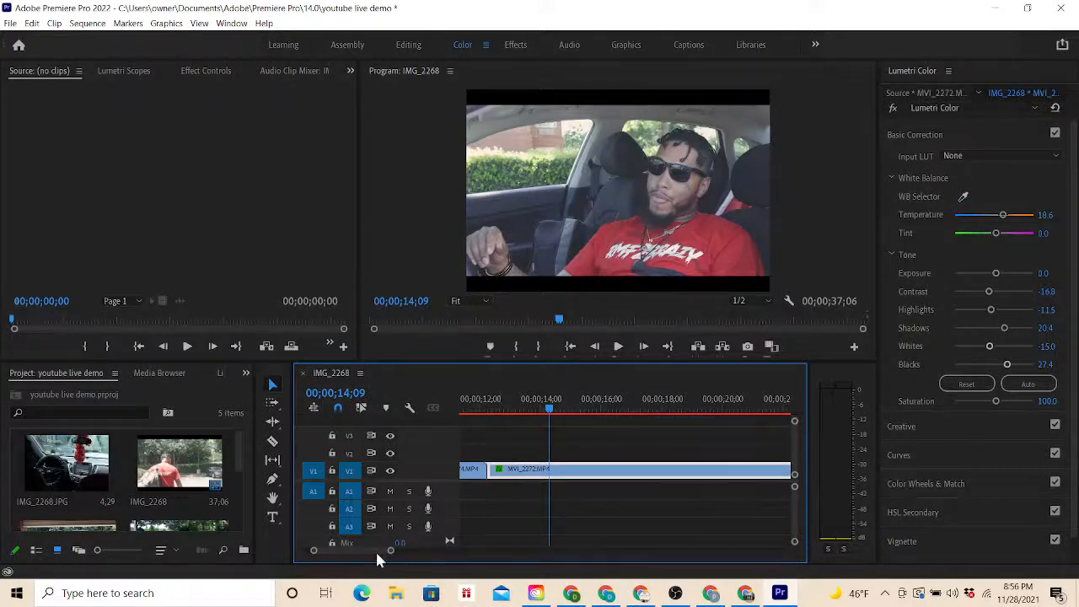
- Switch to the Effects workspace, and bring the follow scene on air in OBS
mouse_move(373, 547)
mouse_down()
mouse_move(357, 546)
mouse_move(369, 547)
mouse_up()
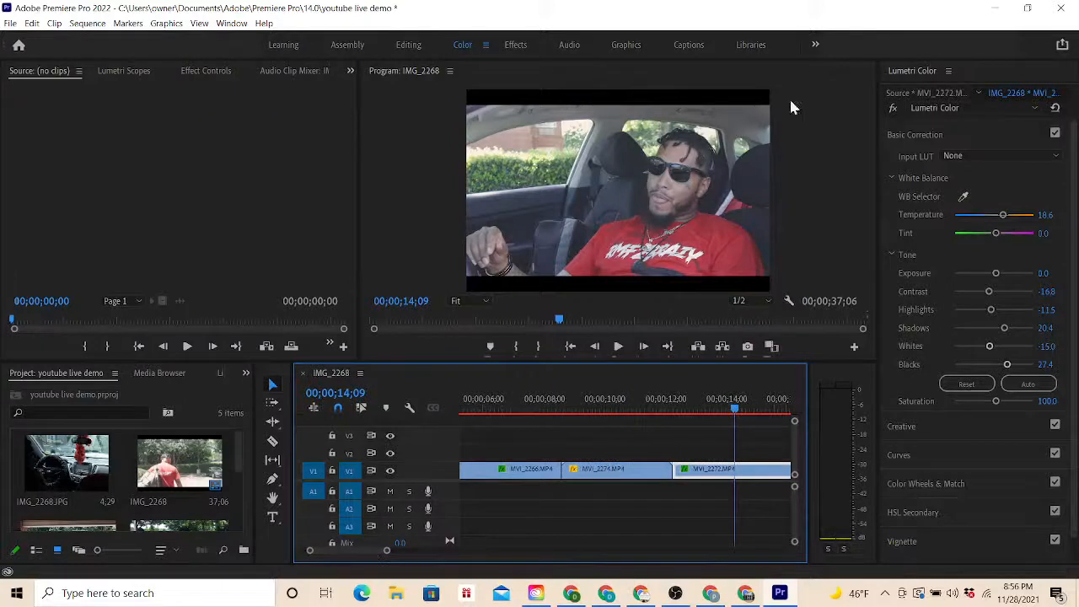
click(514, 46)
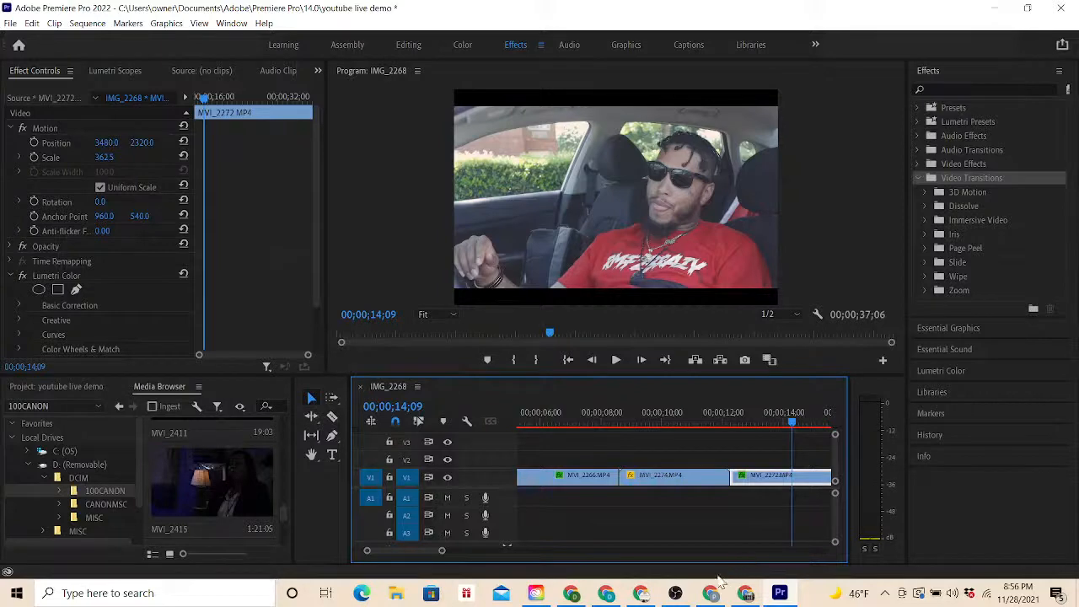
click(672, 593)
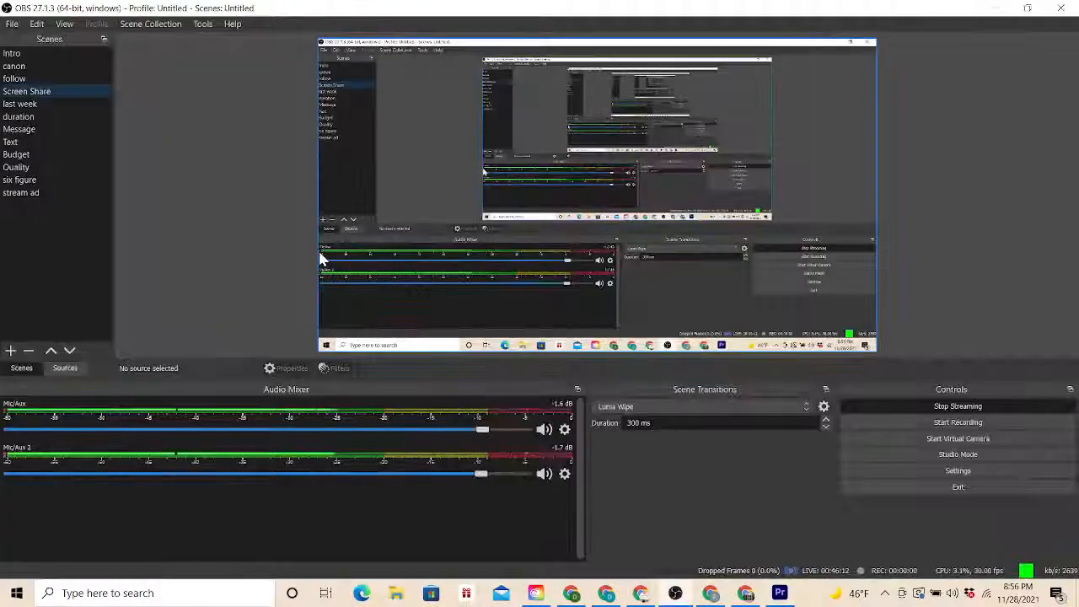
click(14, 79)
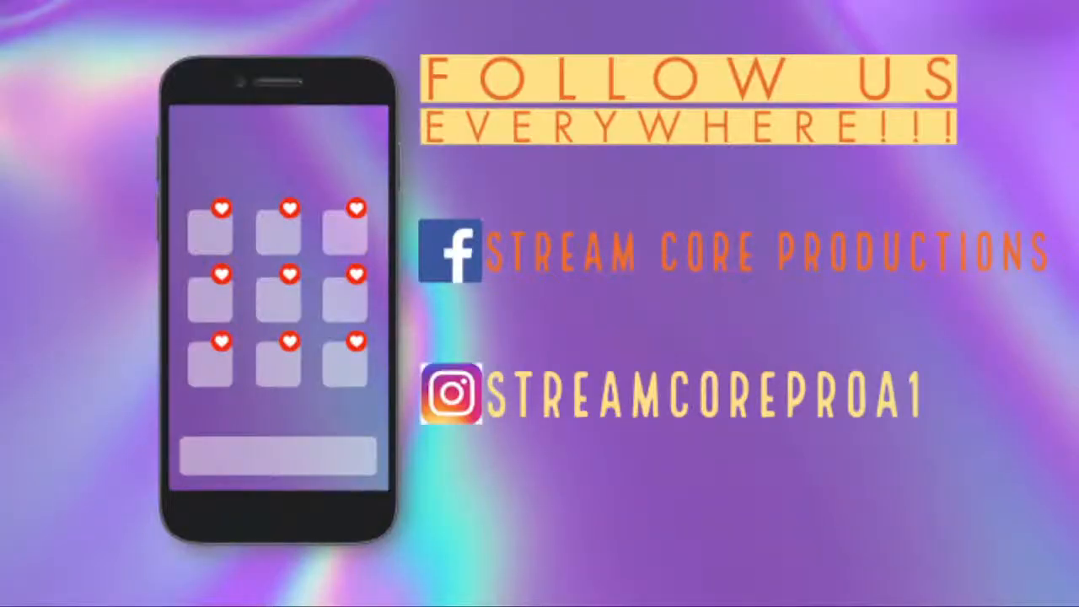
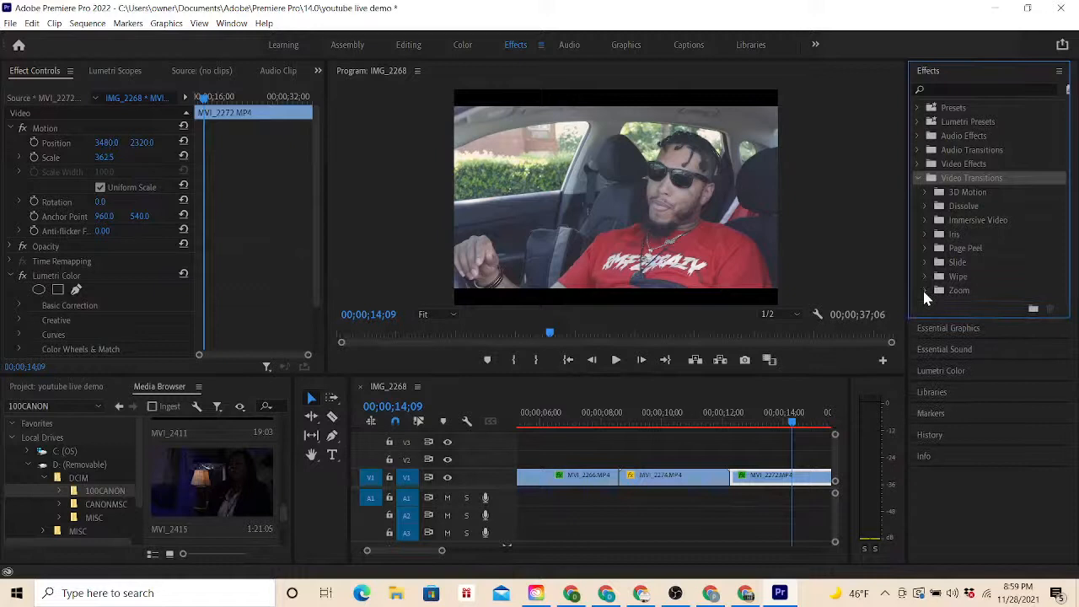
- Try a Dip to Black transition from the Dissolve group at the end of MVI_2274, where it meets MVI_2272, and clear it
click(925, 206)
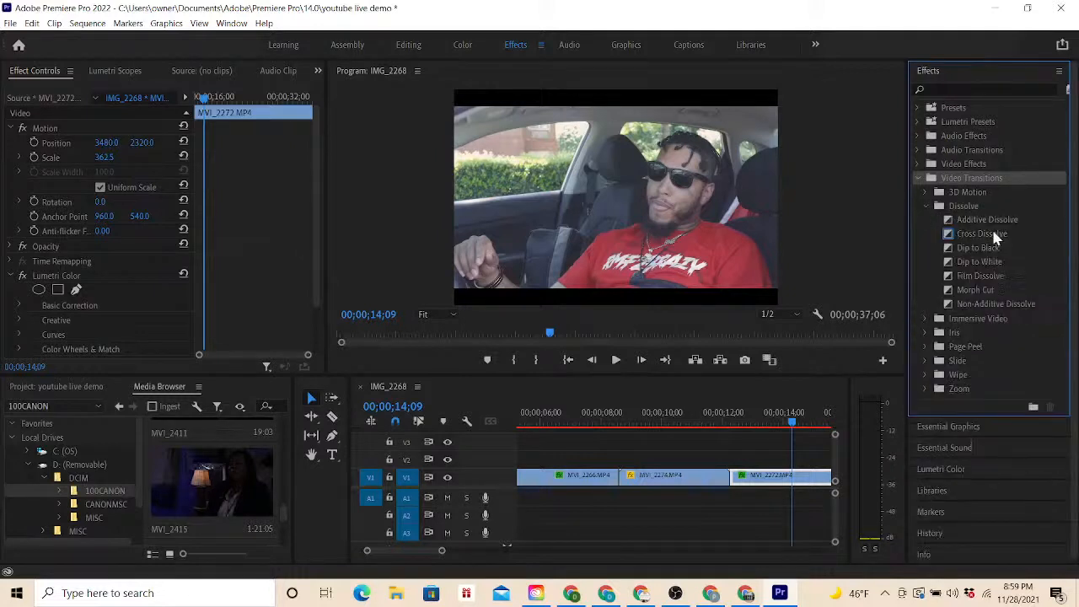
mouse_move(983, 251)
mouse_down()
mouse_move(881, 397)
mouse_move(892, 411)
mouse_move(846, 439)
mouse_move(993, 256)
mouse_move(991, 240)
mouse_move(985, 250)
mouse_up()
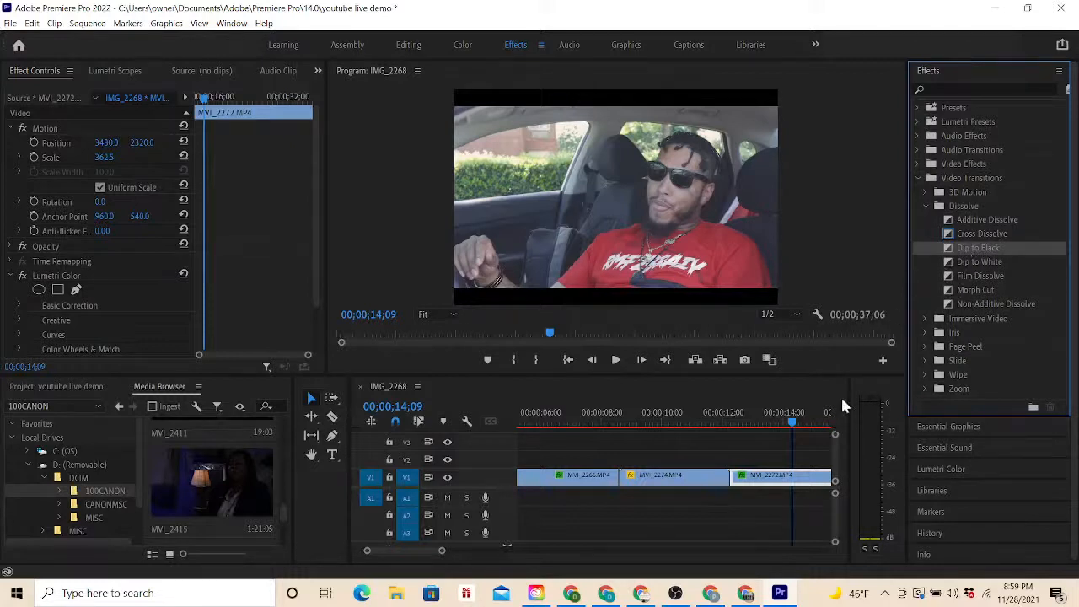
drag(841, 395, 721, 480)
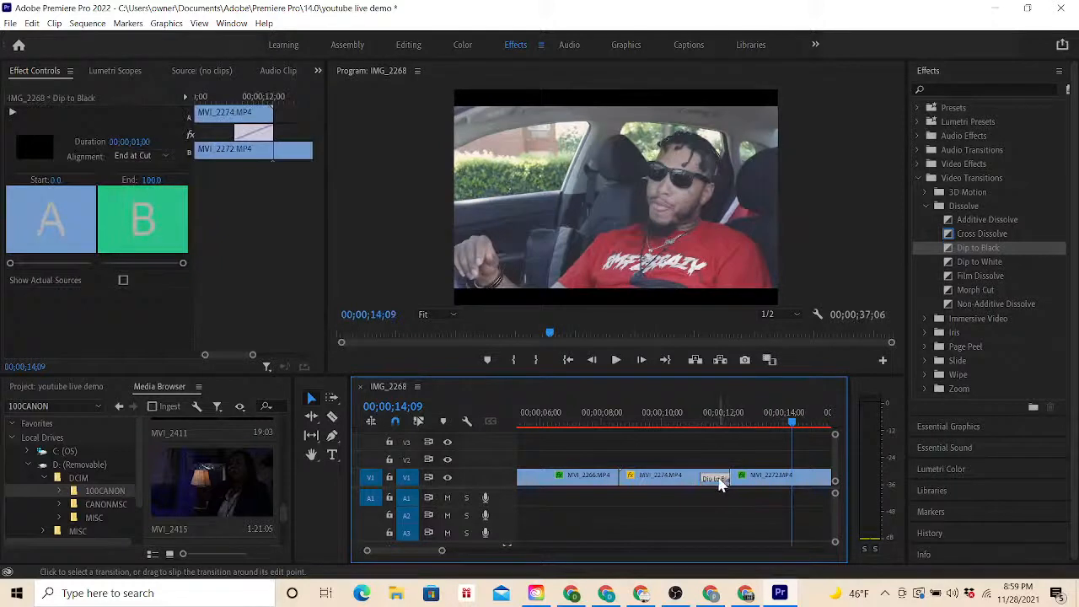
right_click(719, 483)
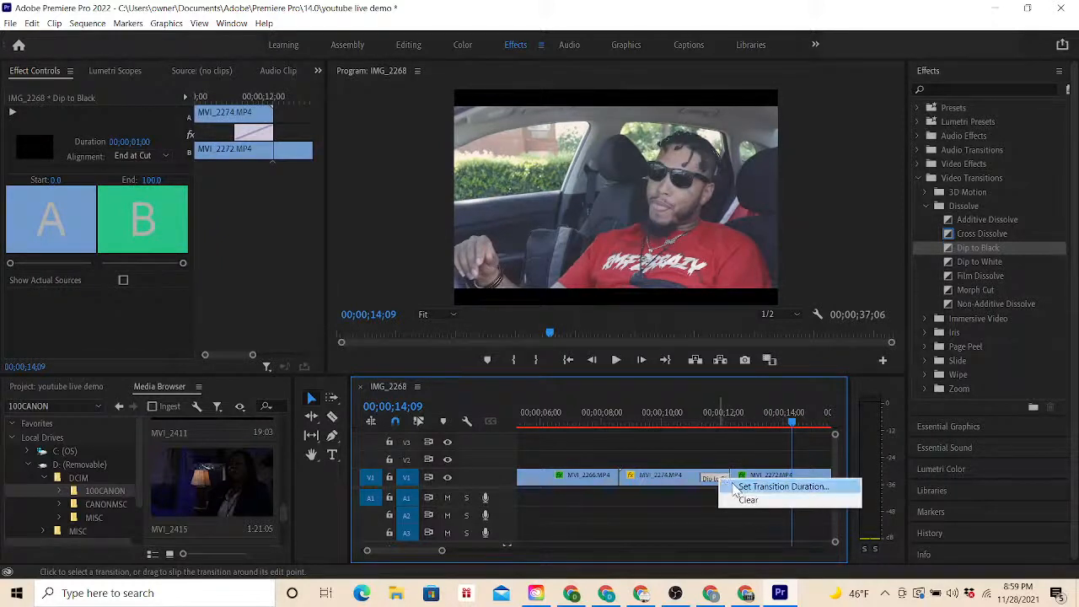
click(741, 500)
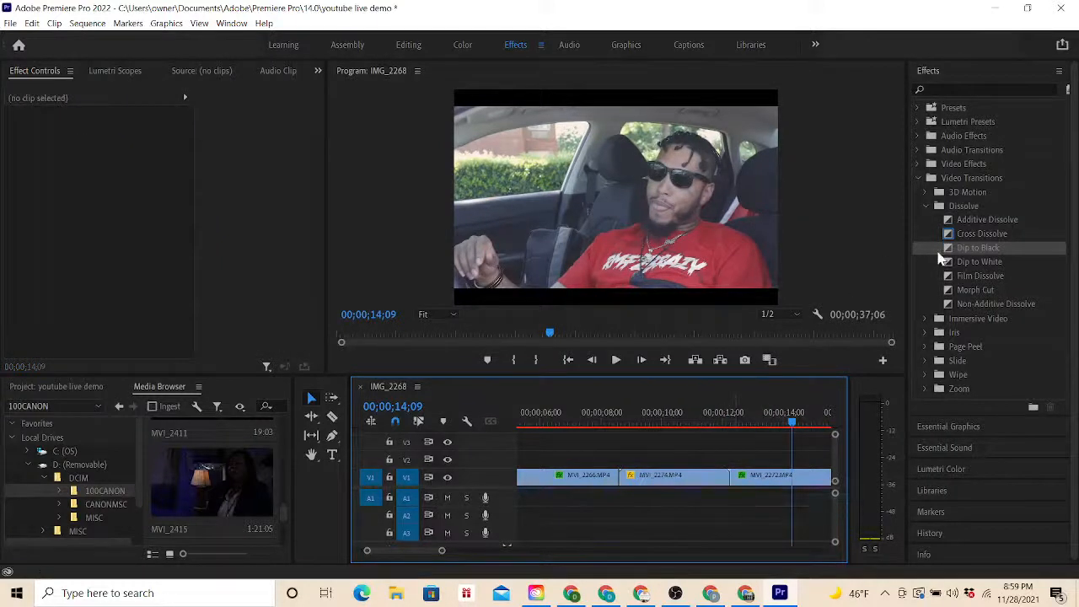
- Add a Dip to Black transition at the end of MVI_2274, where it meets MVI_2272, with a duration of 00;00;03;00
drag(957, 255, 739, 481)
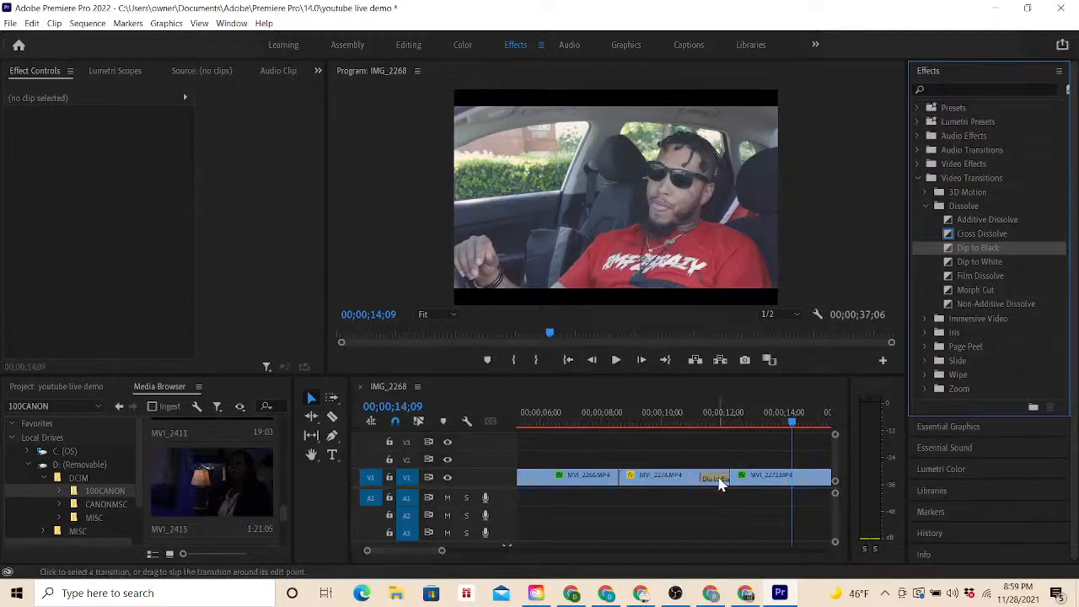
right_click(720, 483)
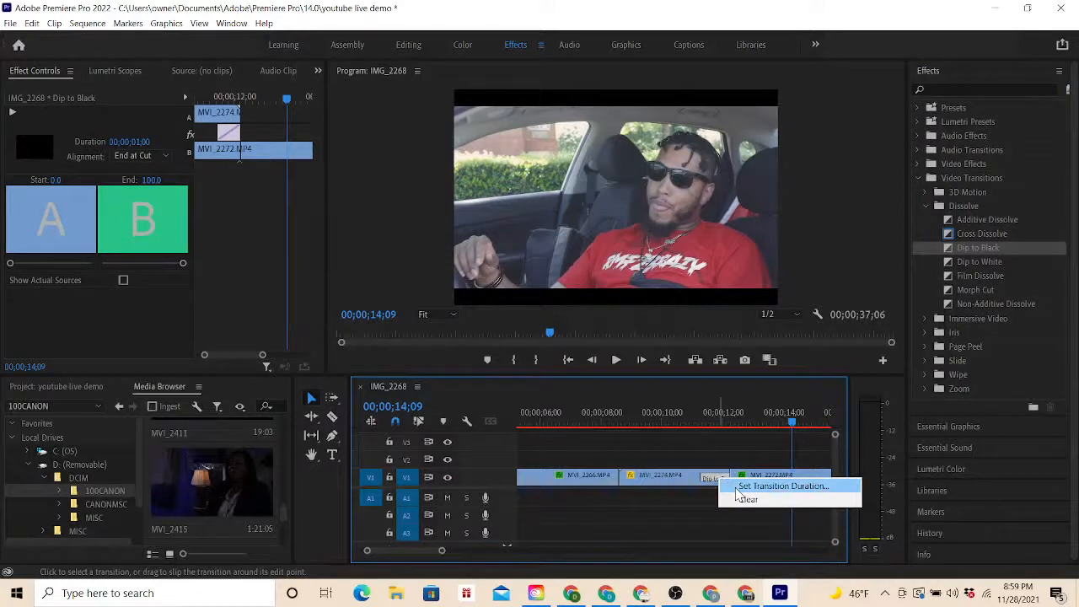
click(738, 489)
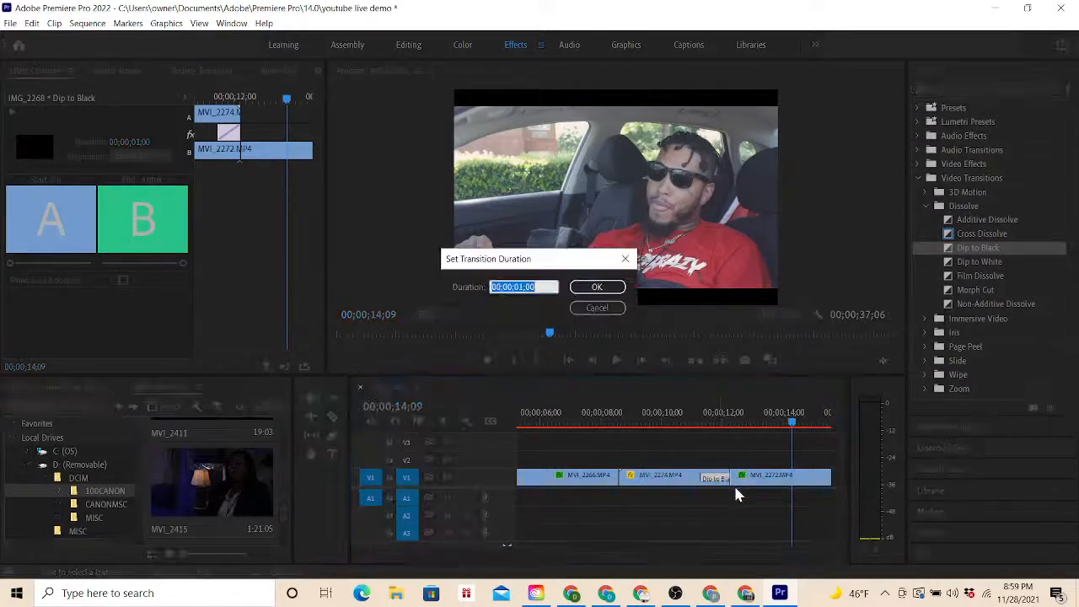
click(523, 287)
key(Return)
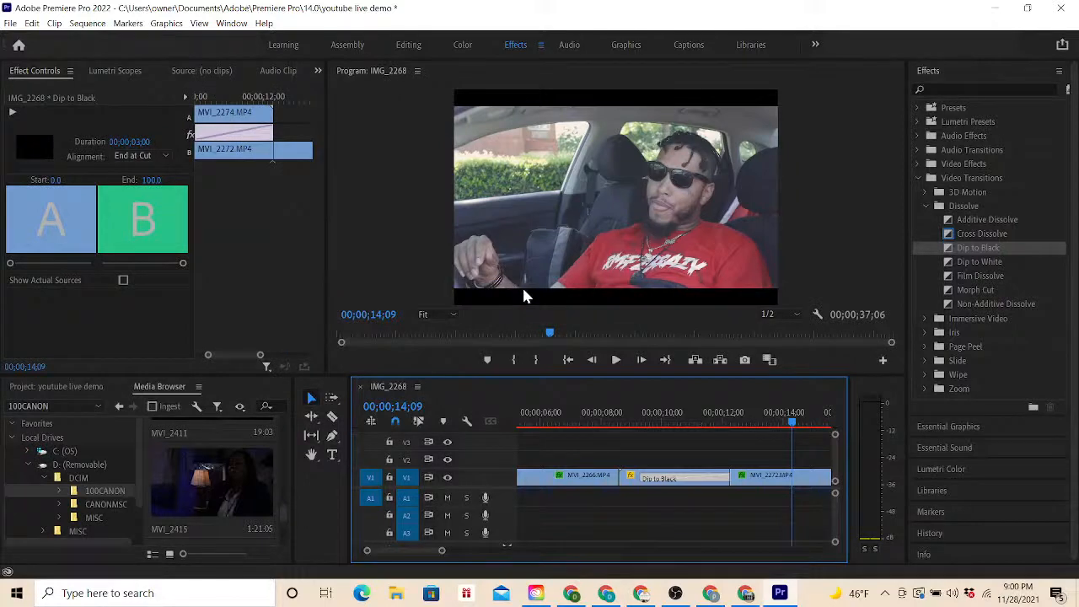
- Shorten the Dip to Black transition on MVI_2274 to a duration of 00;00;02;00
right_click(666, 483)
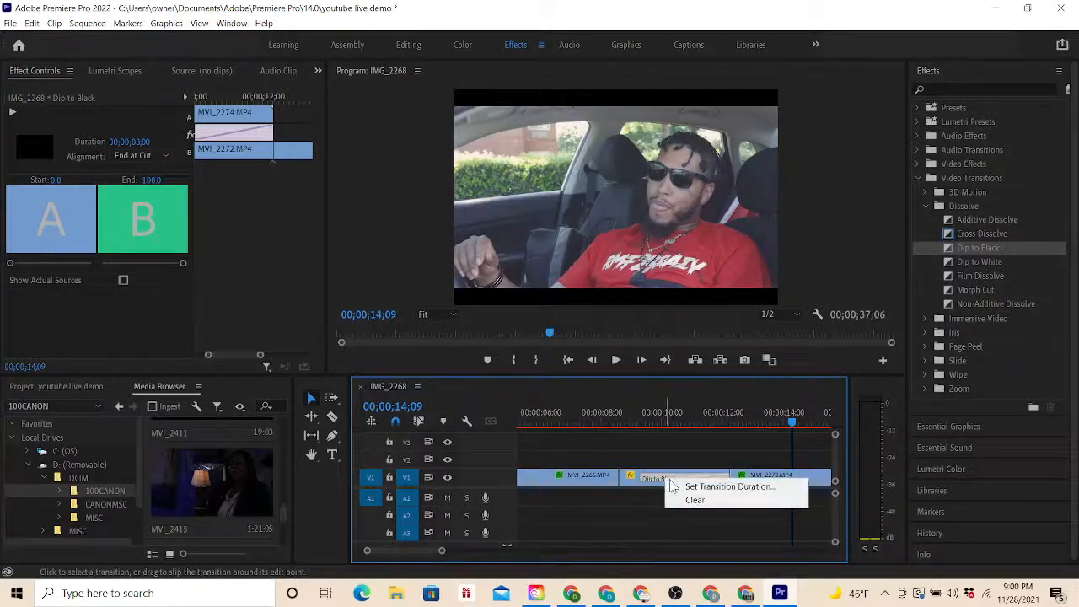
click(681, 487)
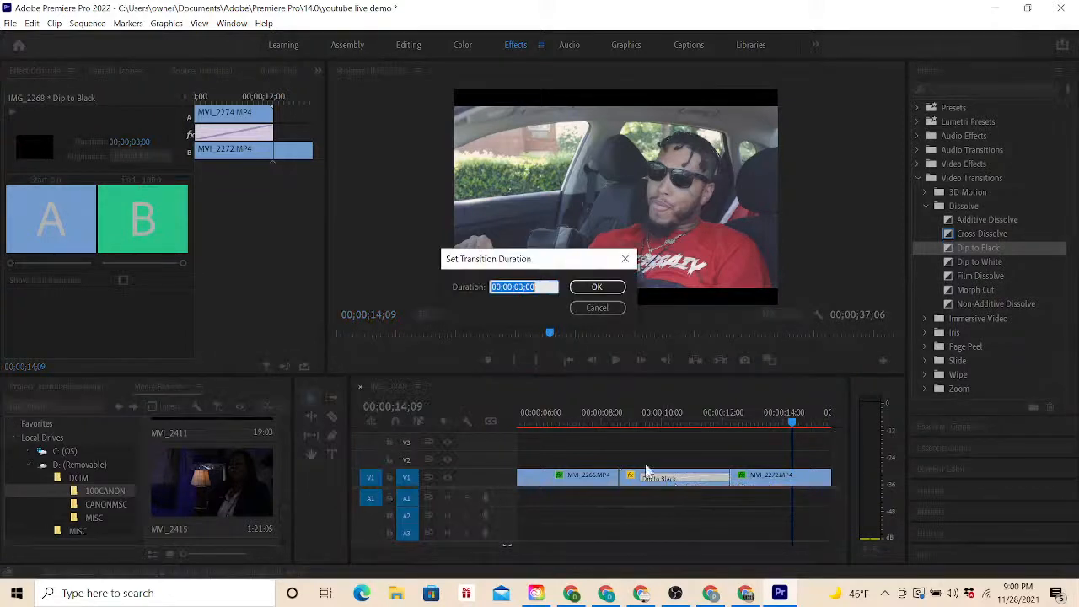
click(520, 286)
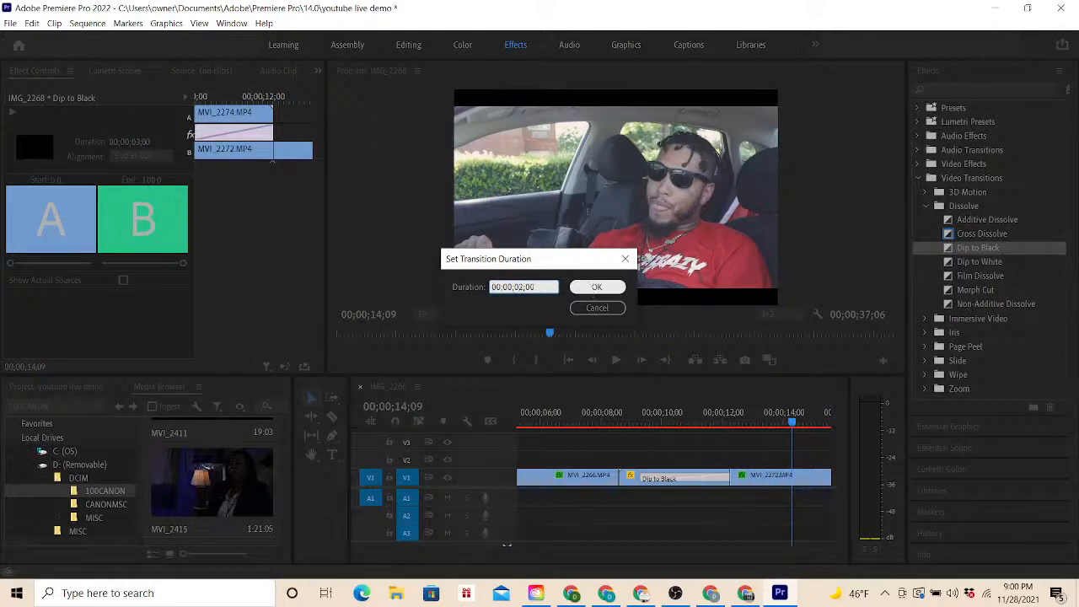
click(596, 288)
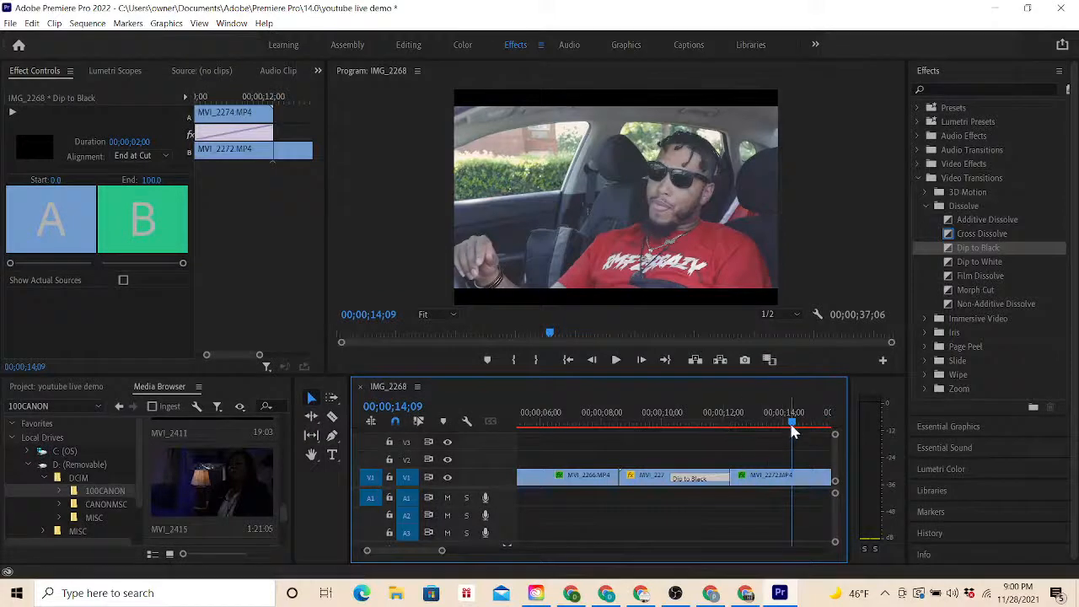
- Play the sequence from about 00;00;08;12 through the Dip to Black, and park the playhead inside the transition at 00;00;11;12
drag(792, 430, 613, 427)
click(615, 426)
click(613, 349)
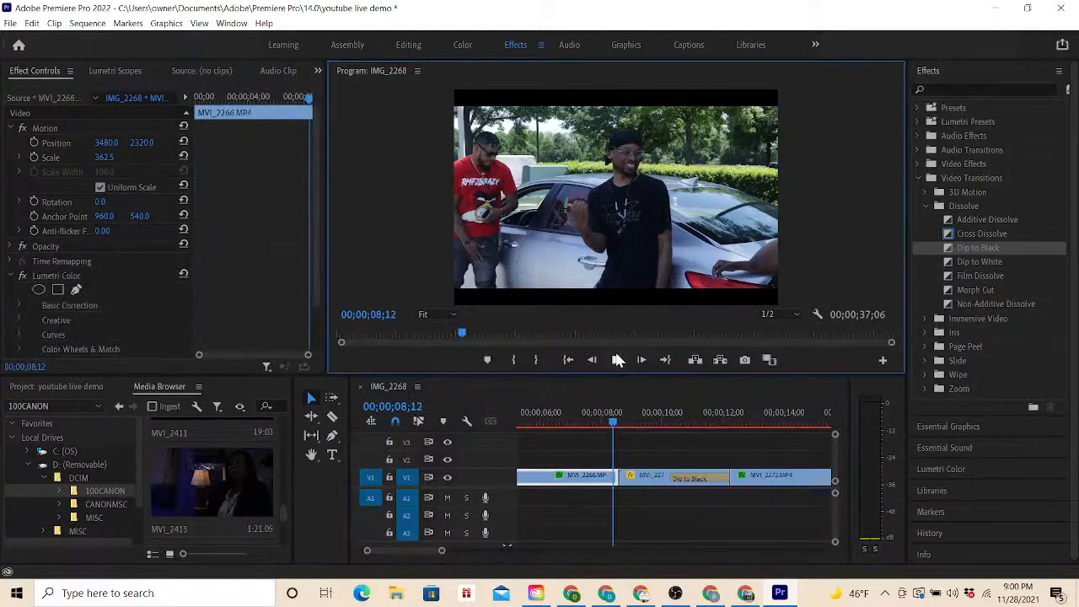
click(618, 360)
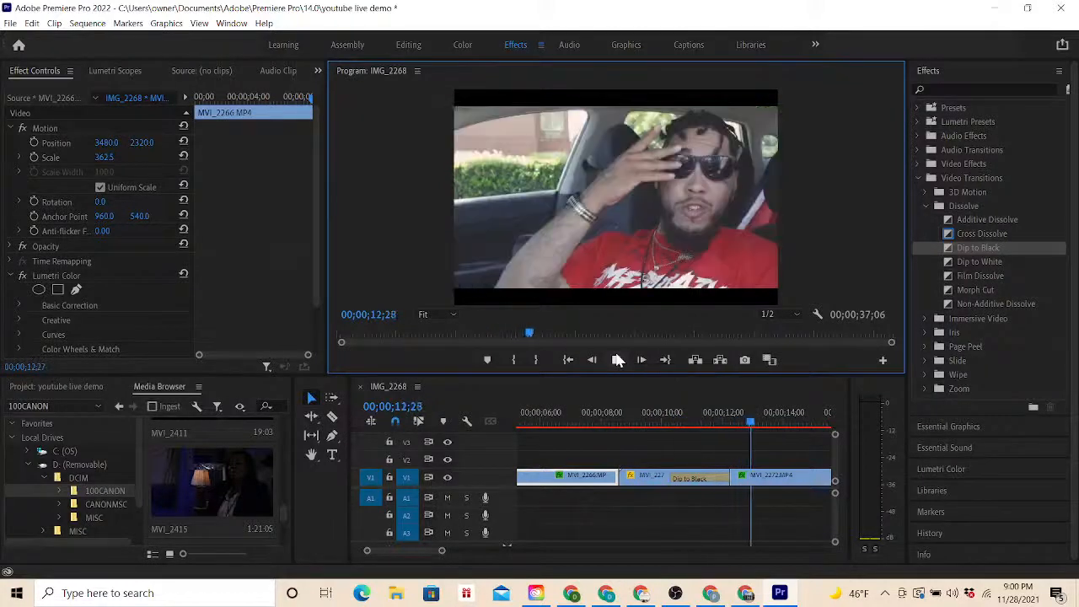
click(618, 360)
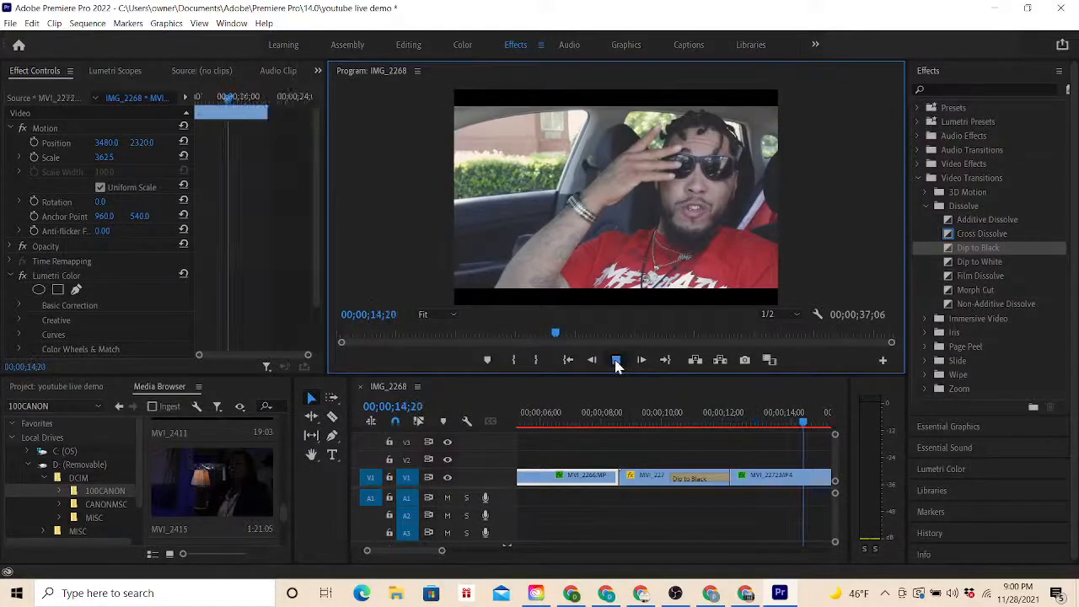
drag(802, 434, 698, 436)
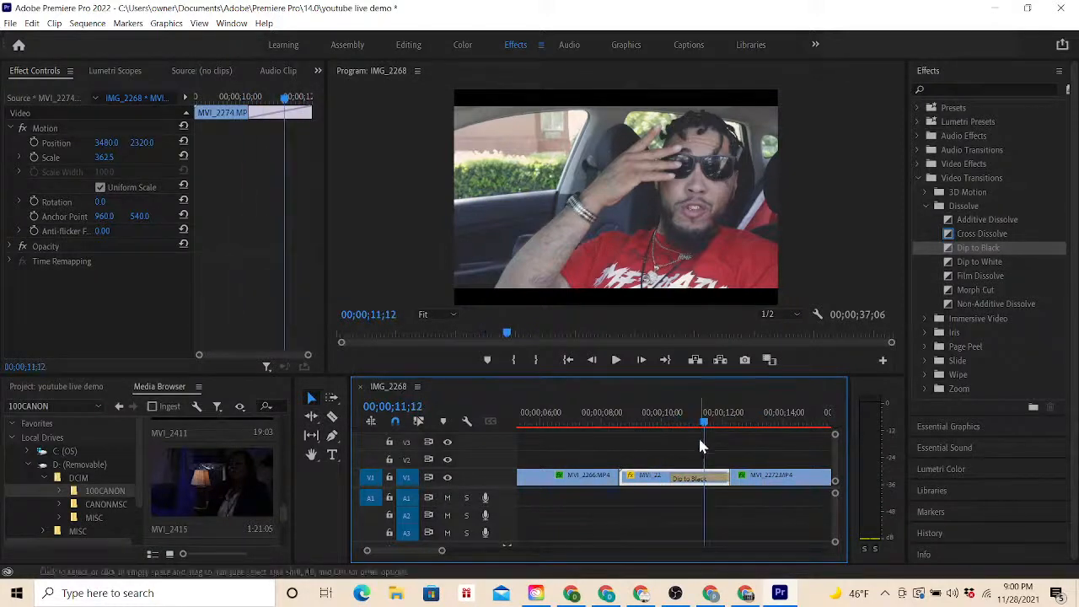
- Add a Cross Dissolve transition at the start of MVI_2274, where it meets MVI_2266, and collapse the Dissolve group
click(979, 248)
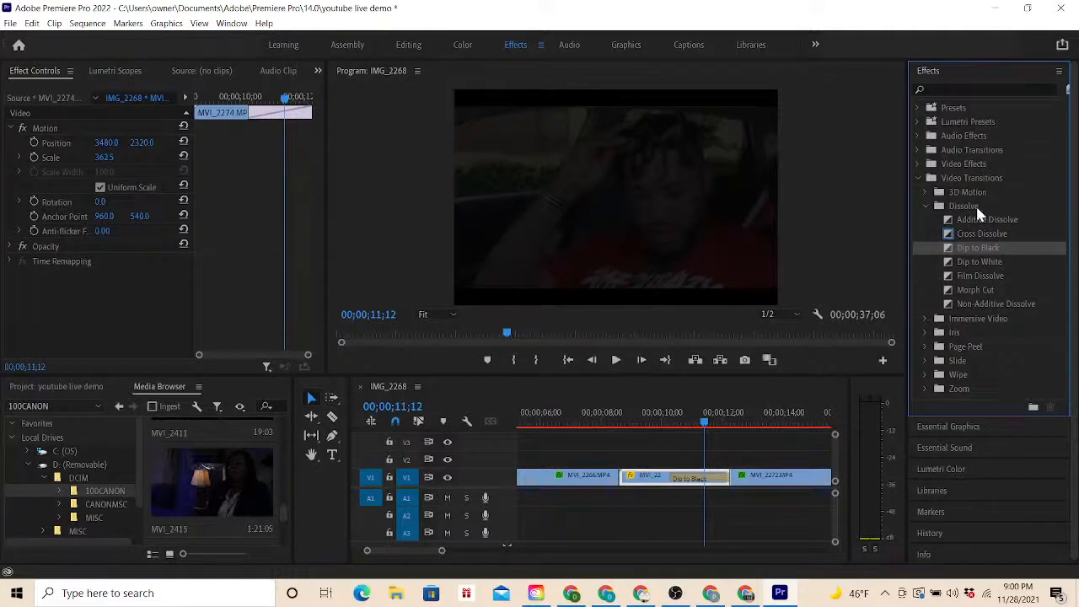
drag(970, 241, 598, 482)
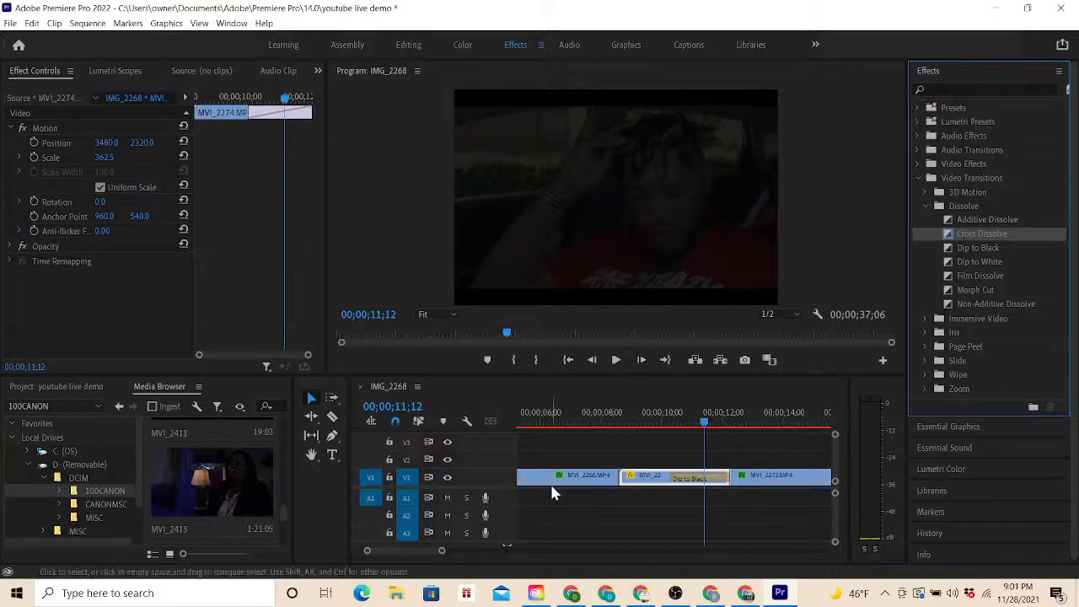
click(588, 476)
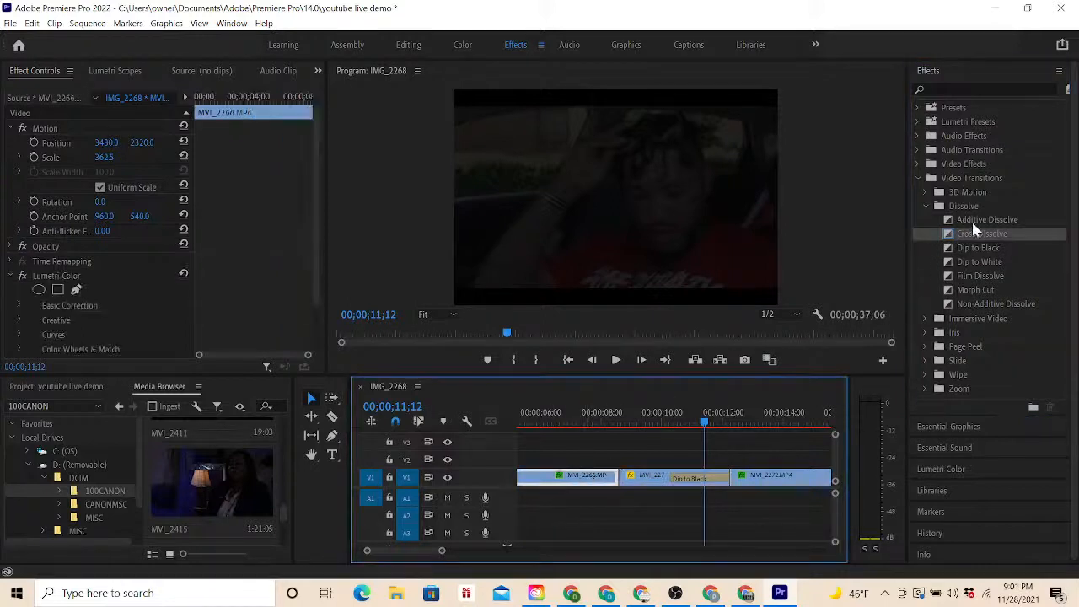
drag(972, 228, 608, 478)
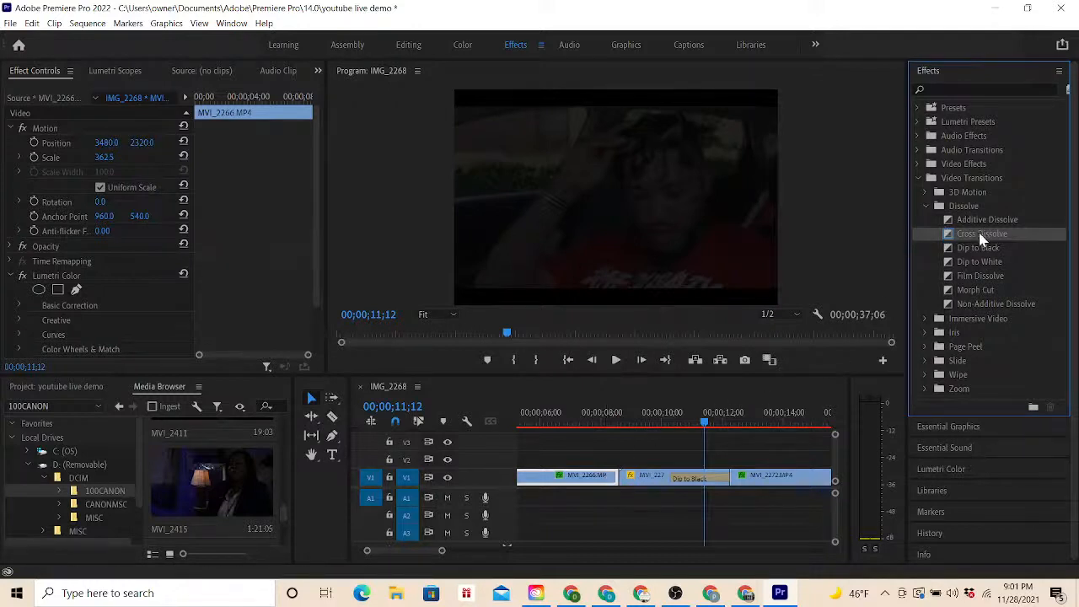
drag(981, 241, 621, 480)
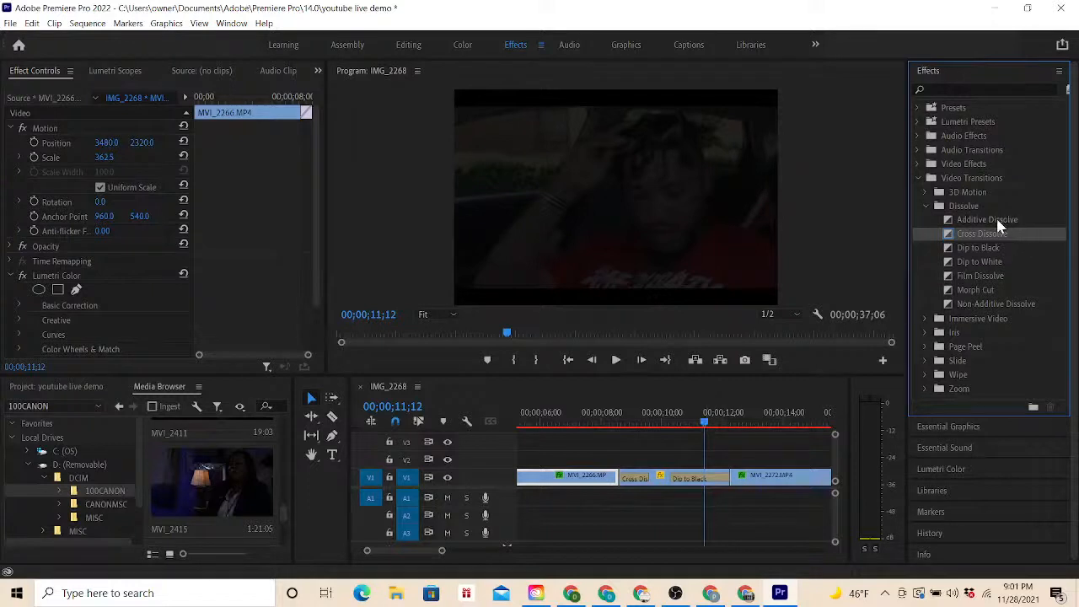
click(926, 206)
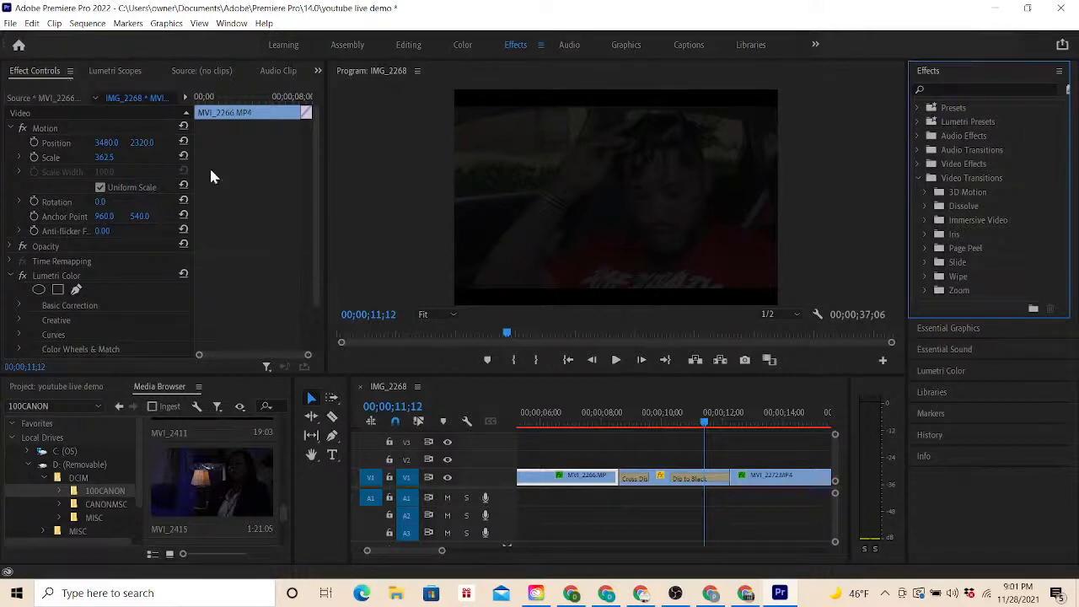
- Look through the effect properties of MVI_2266 and MVI_2274, and view the frame at 00;00;09;25 between the two transitions
drag(313, 127, 314, 175)
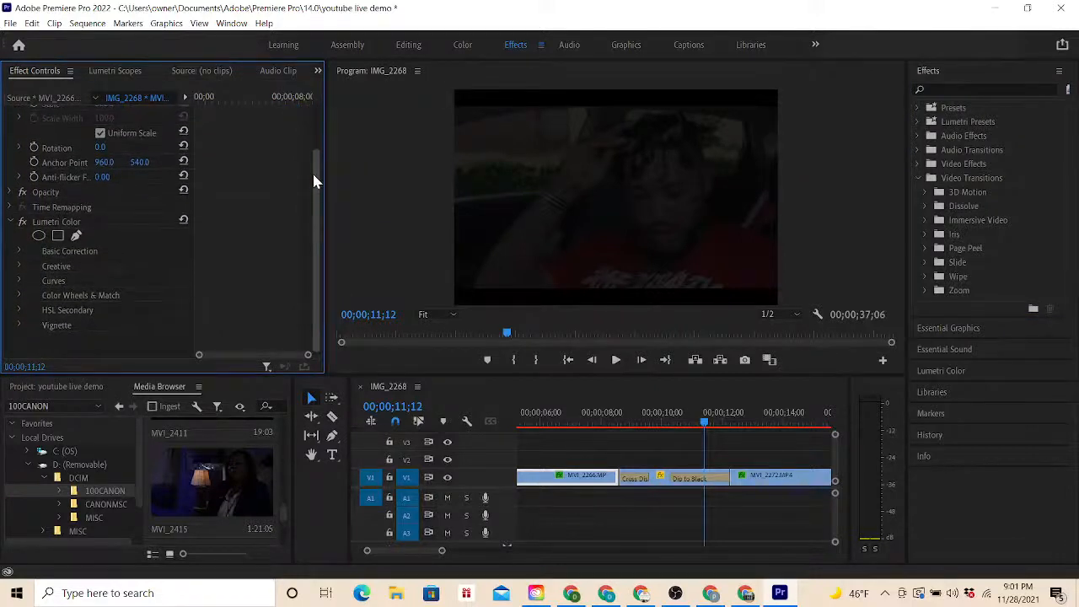
click(660, 485)
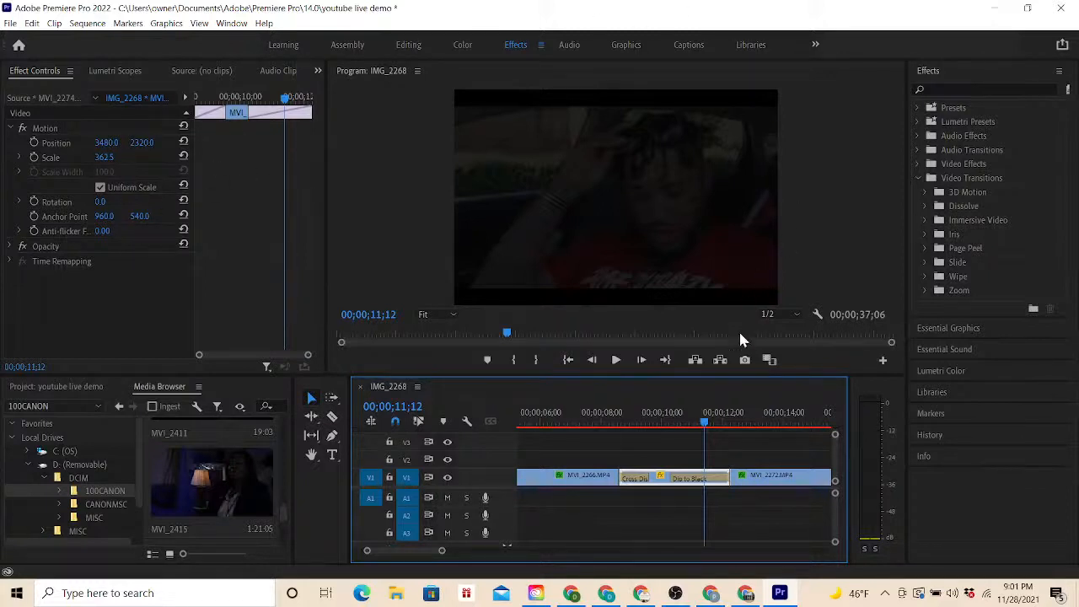
drag(706, 430, 659, 436)
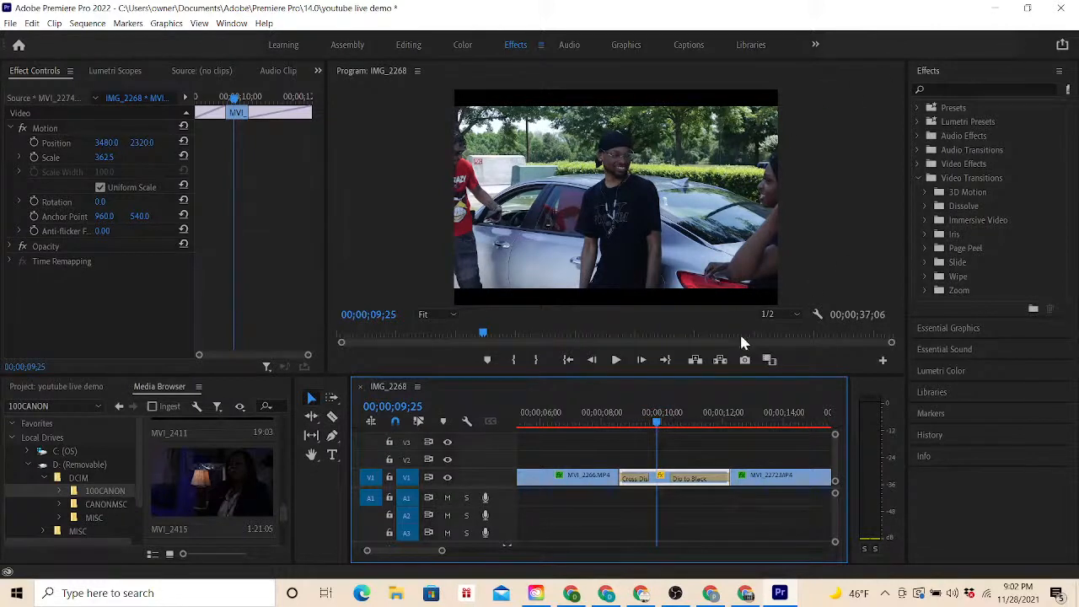
- Switch to the Graphics workspace and place the Abstract Liquid Title template on V1 directly after the last MVI_2272 clip
drag(406, 548, 424, 552)
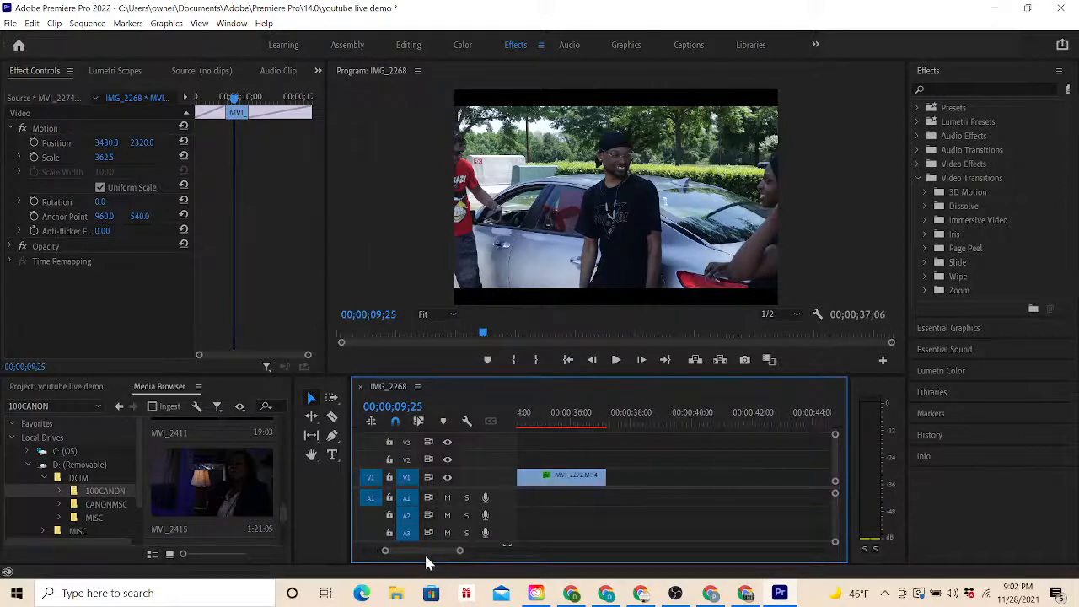
click(623, 49)
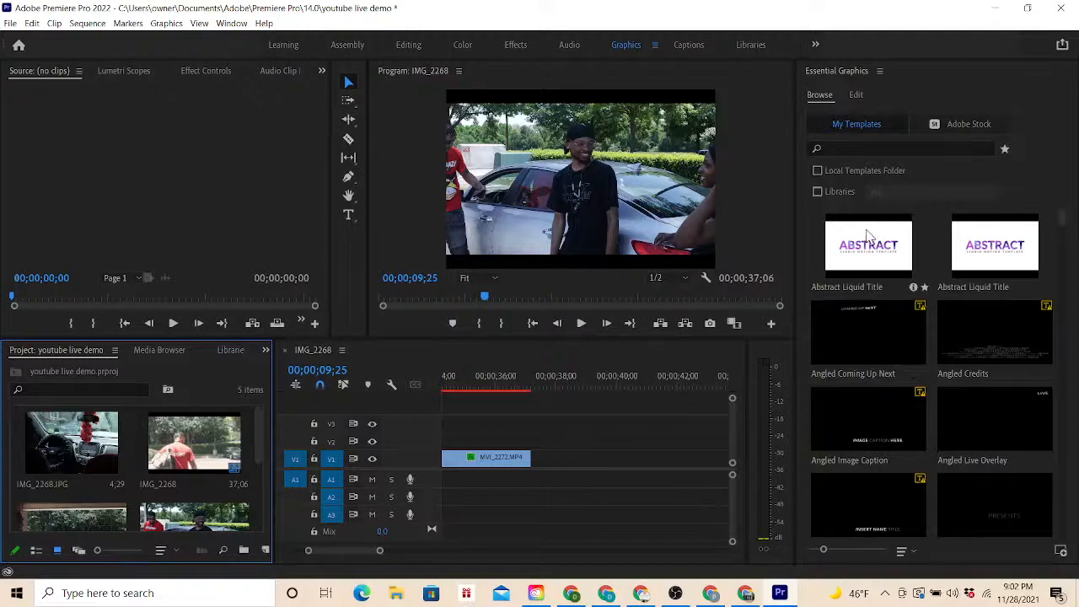
drag(873, 256, 540, 477)
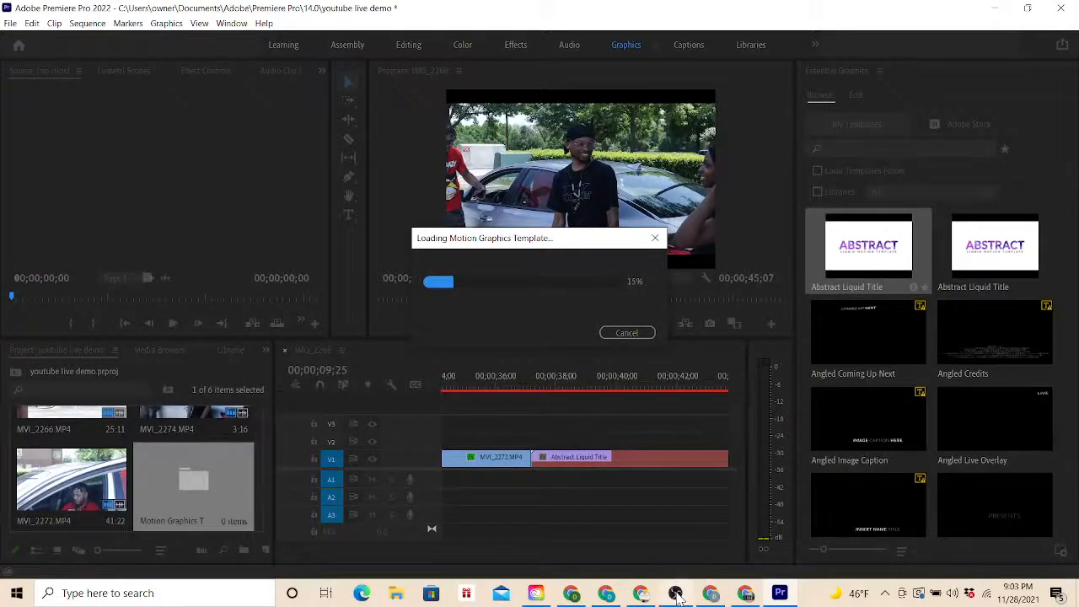
- Switch to OBS and bring the canon scene on air
click(676, 593)
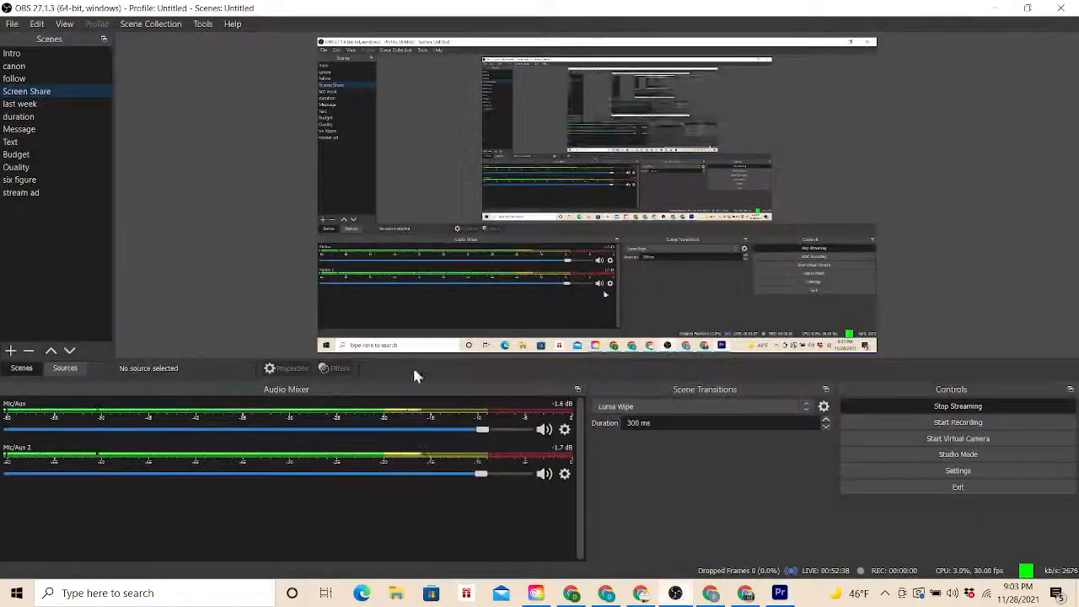
click(7, 67)
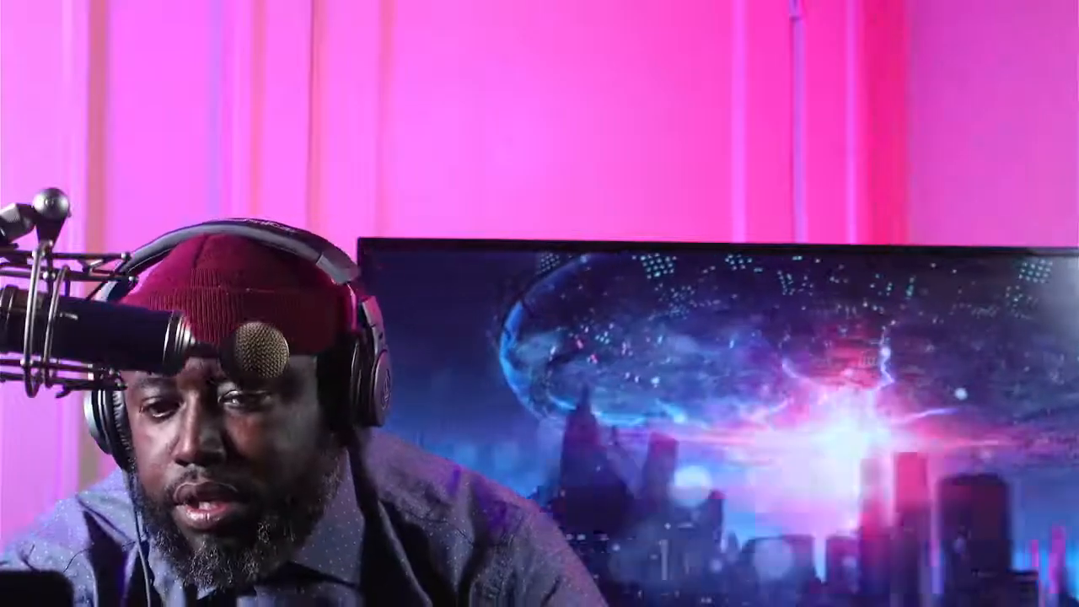